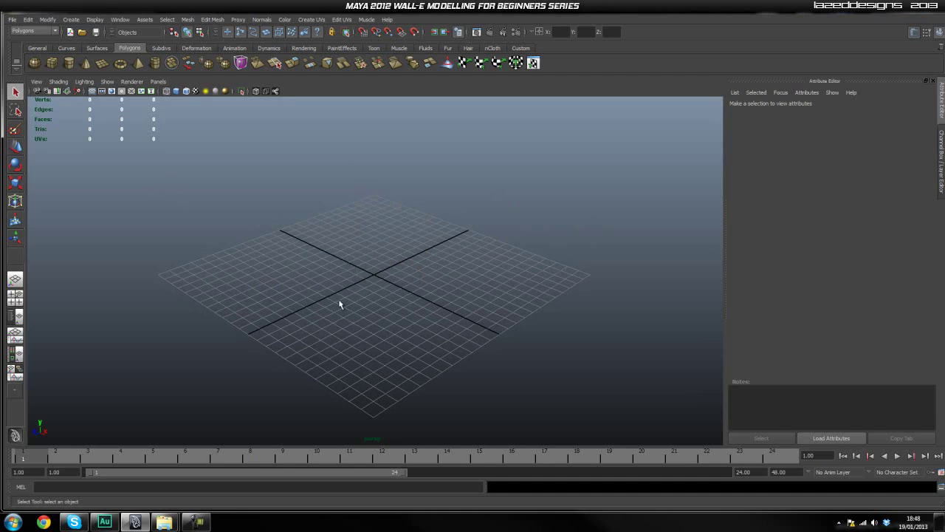
Switch to the references folder named new in Windows Explorer and look over the full reference, back, front and side Wall-E images.
mouse_move(163, 522)
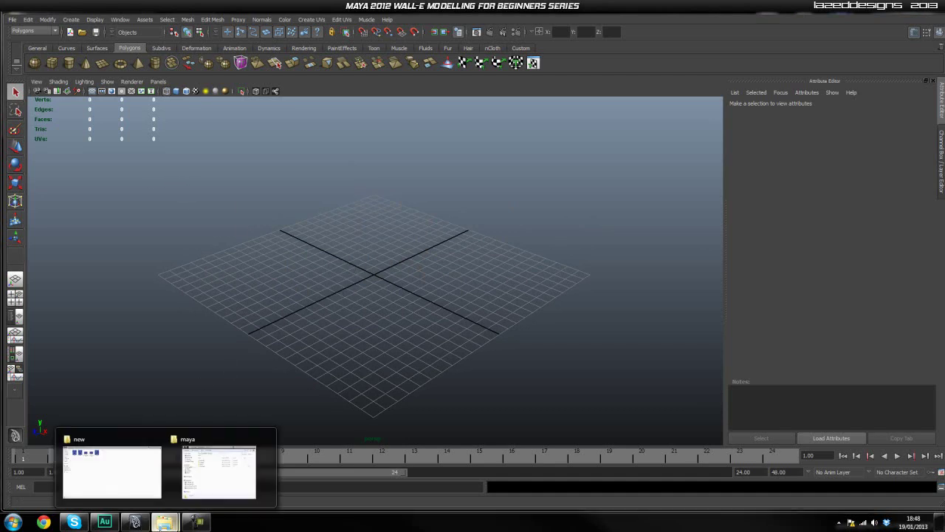
left_click(113, 468)
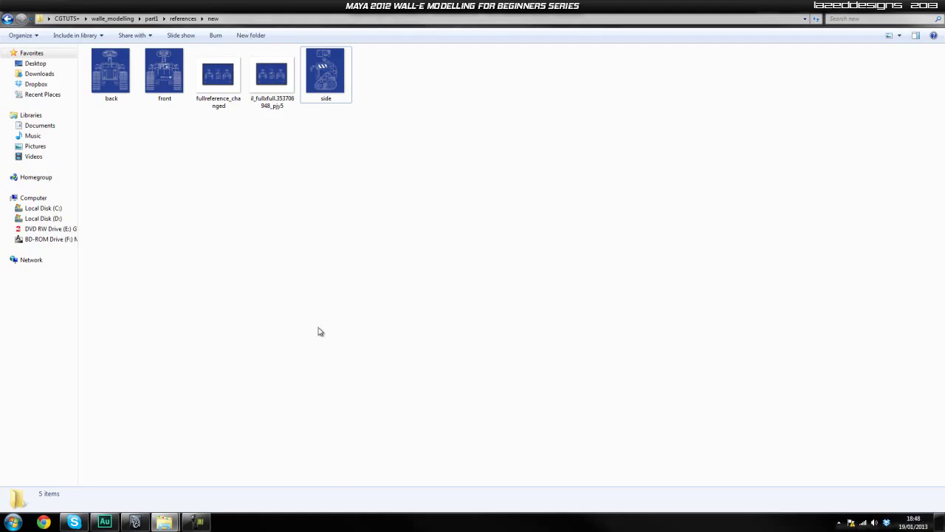
left_click_drag(218, 82, 216, 89)
left_click(135, 80)
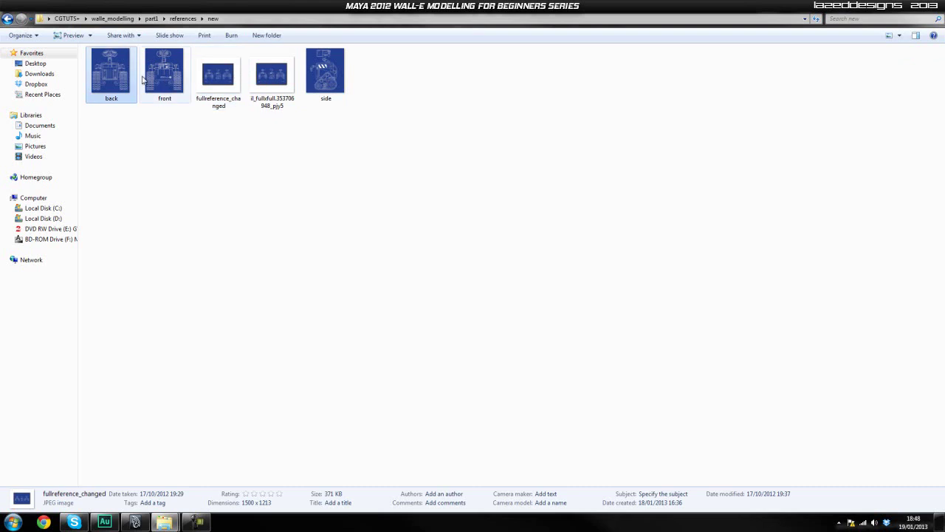
left_click(154, 75)
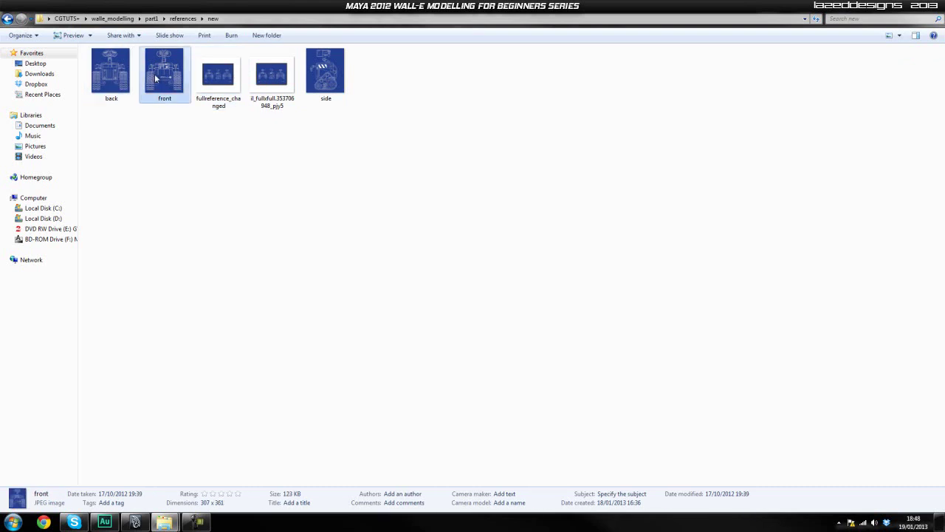
left_click(316, 79)
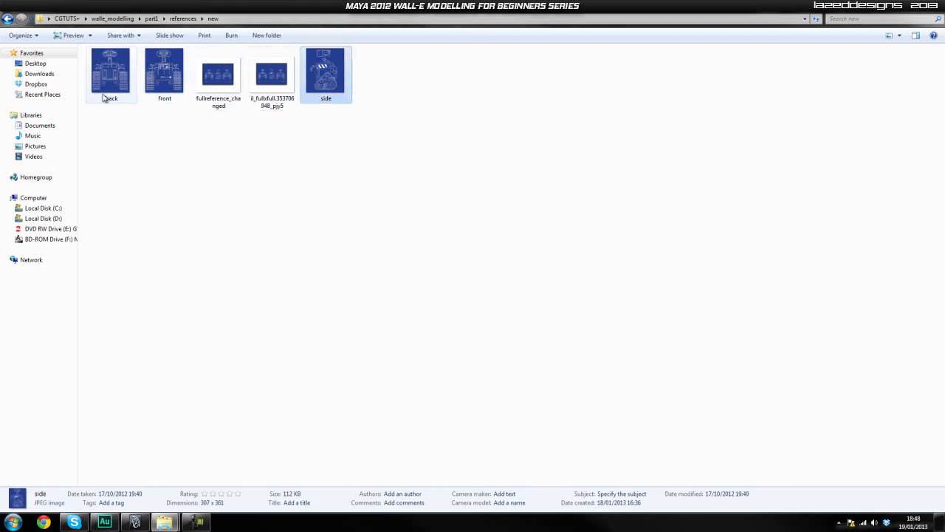
left_click(157, 80)
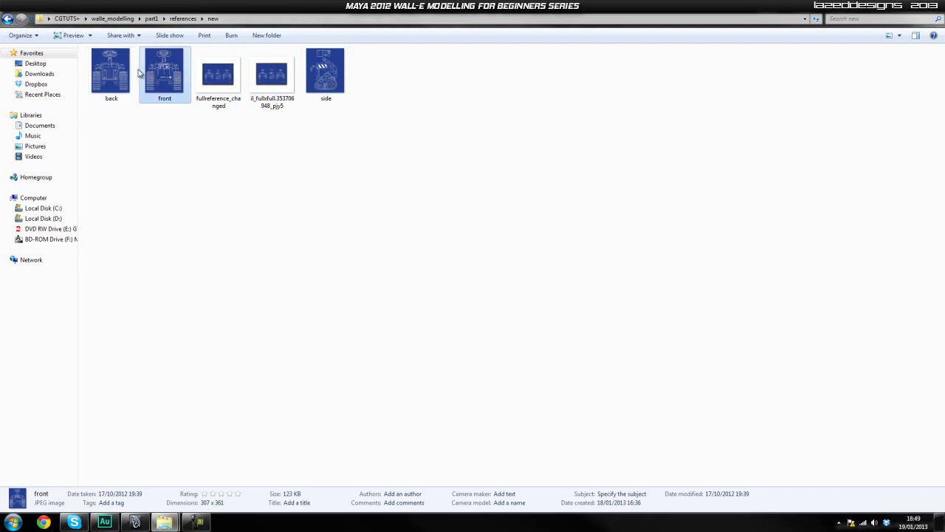
left_click(327, 76)
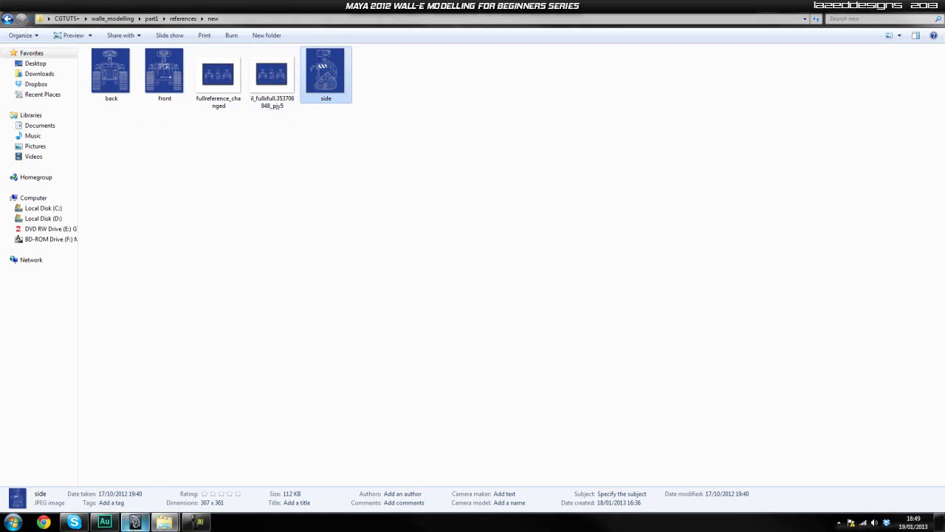
Switch to Maya and review the current project's name and folder locations in the Project Window, leaving without changes.
left_click(135, 522)
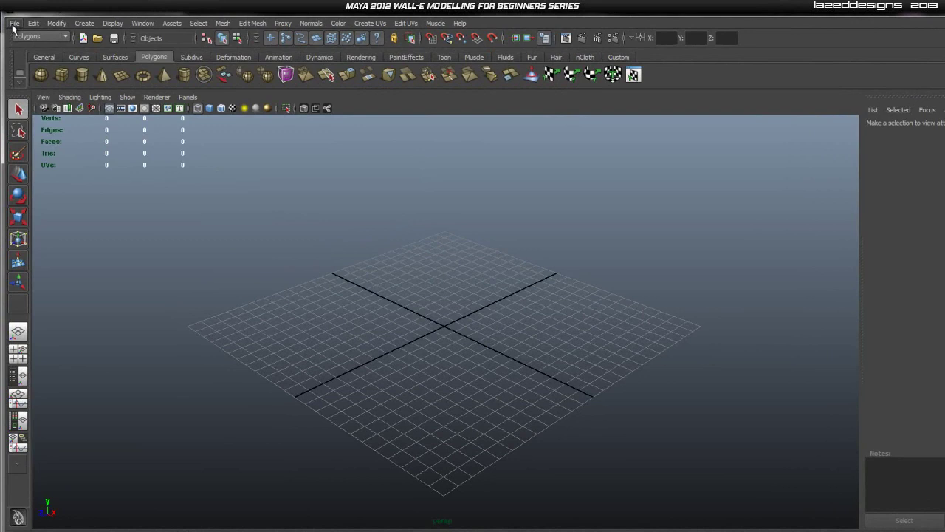
left_click(11, 20)
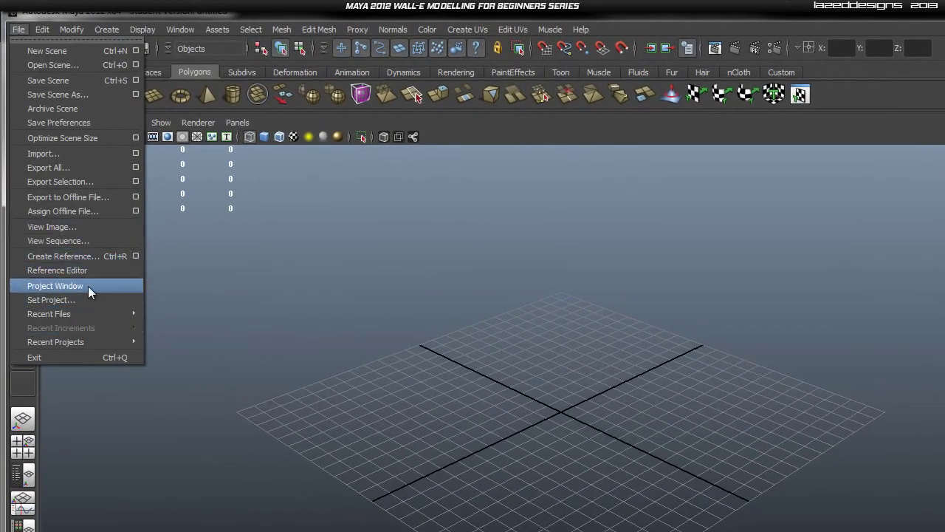
left_click(85, 286)
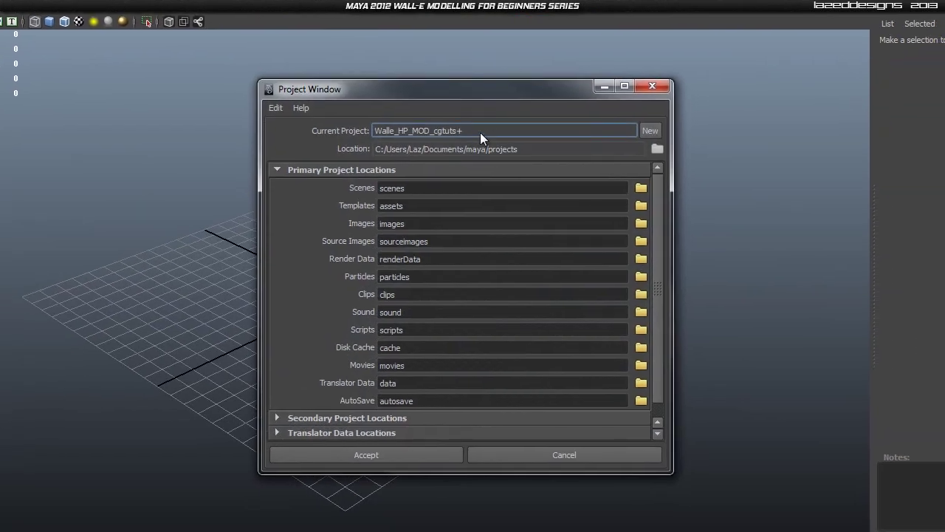
left_click_drag(326, 87, 285, 88)
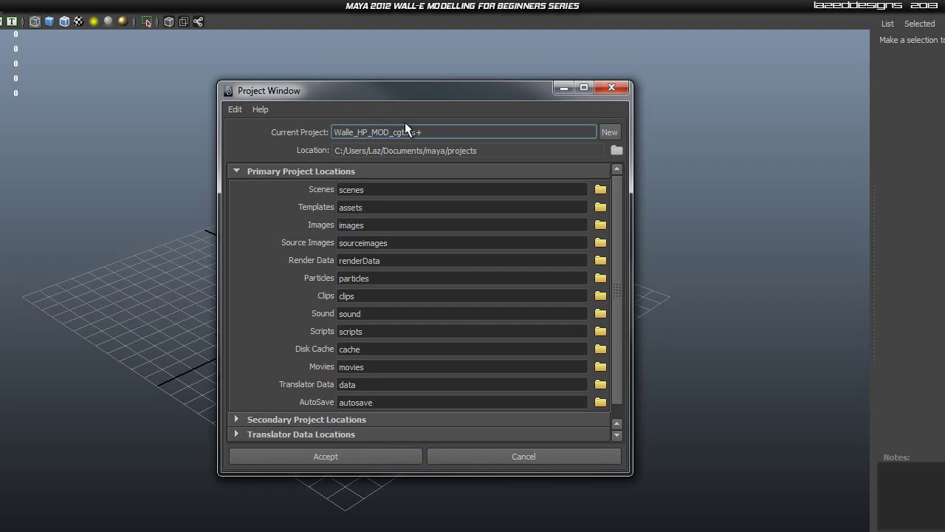
left_click(526, 458)
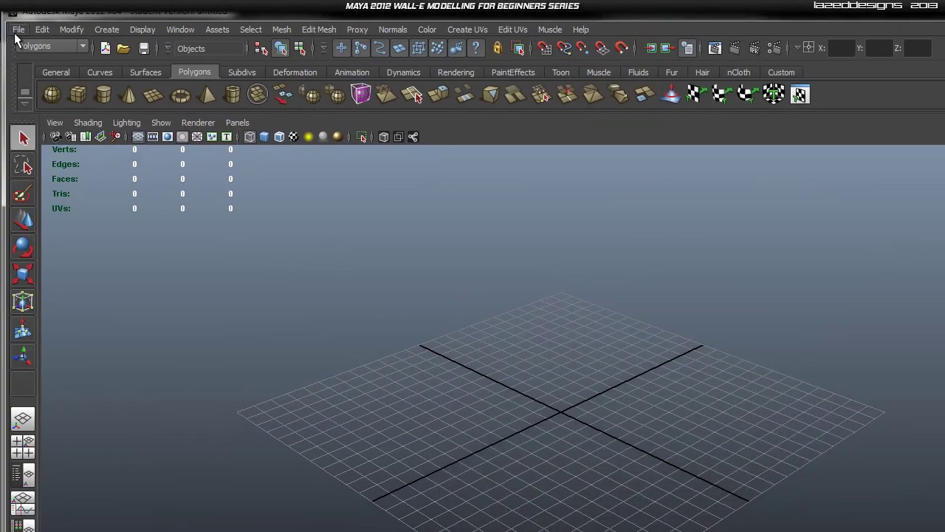
Set Walle_HP_MOD_cgtuts+ as the active project.
left_click(19, 30)
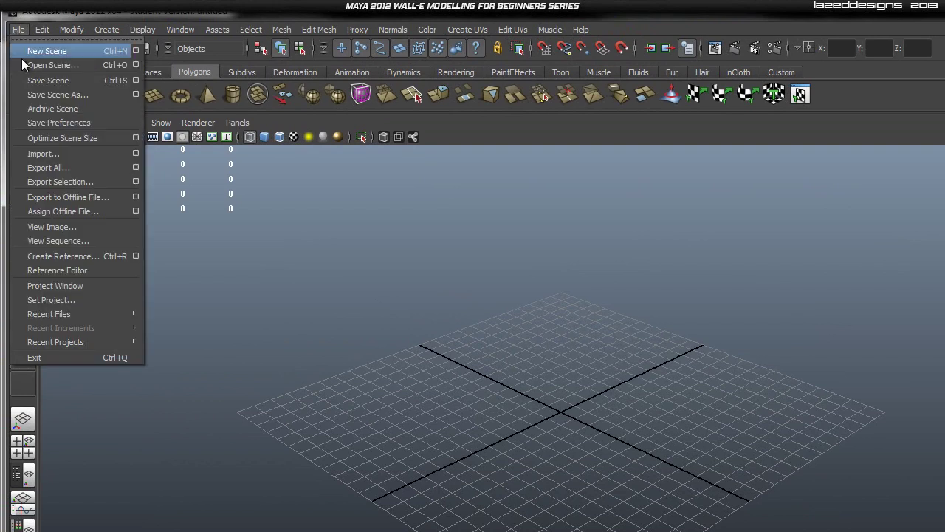
left_click(70, 300)
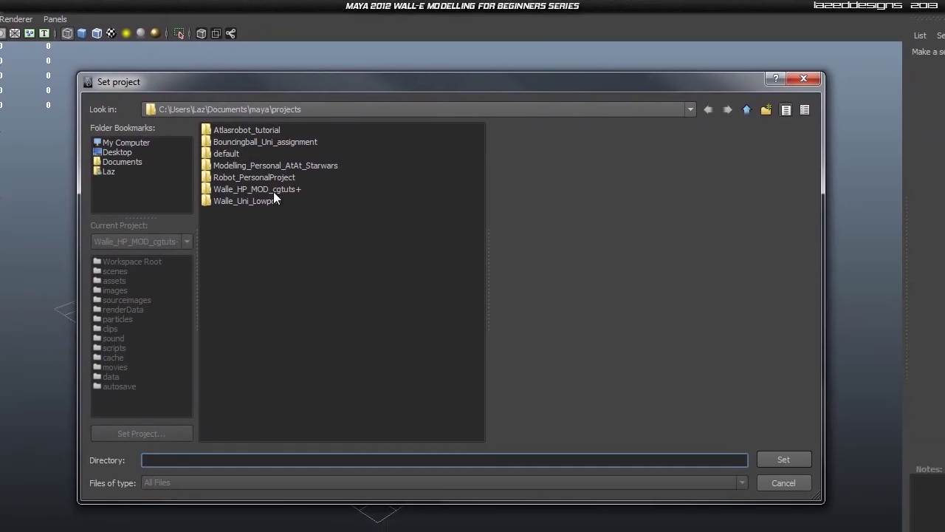
left_click(456, 293)
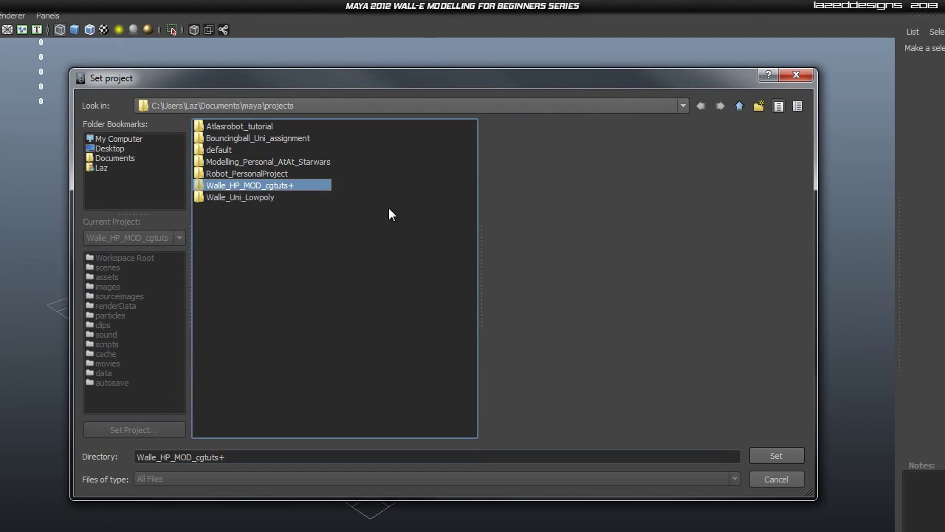
left_click(784, 456)
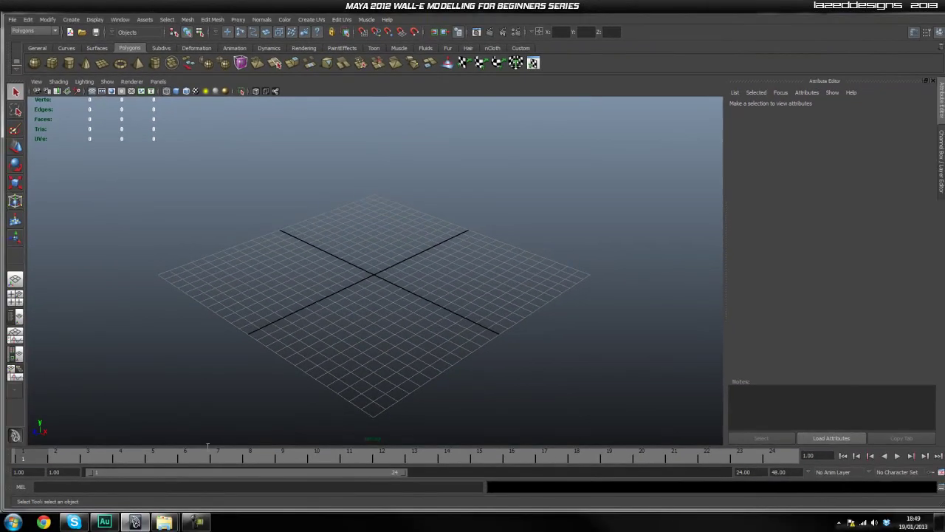
Switch to the references folder named new in Windows Explorer and select the back, front and side images together.
left_click(165, 522)
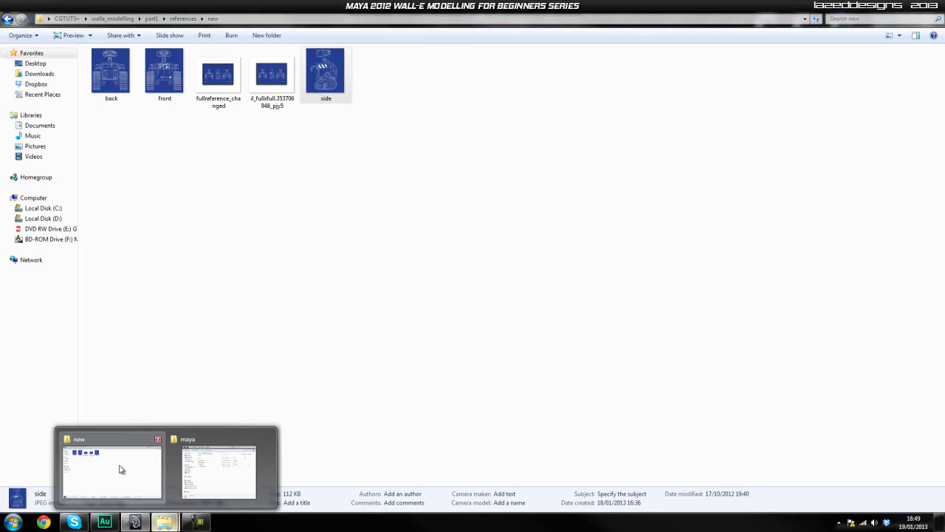
left_click(121, 470)
left_click(271, 287)
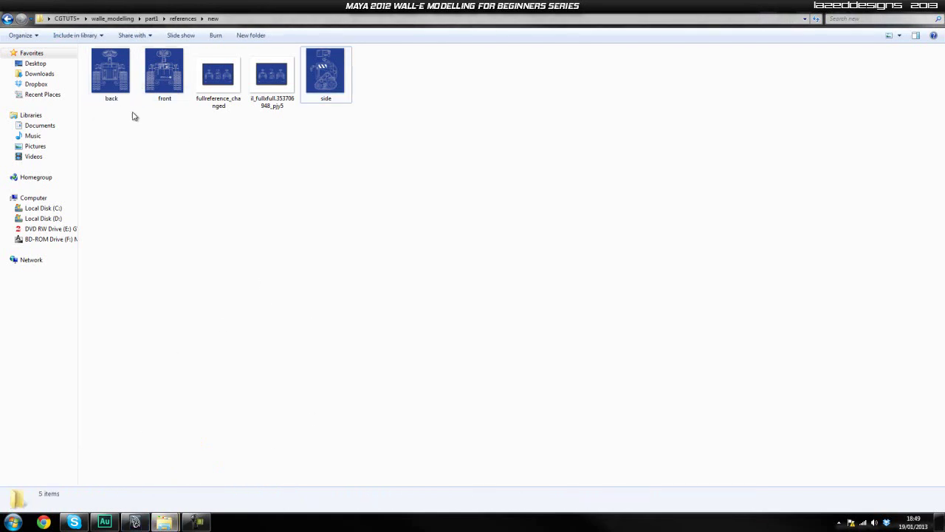
left_click(96, 80)
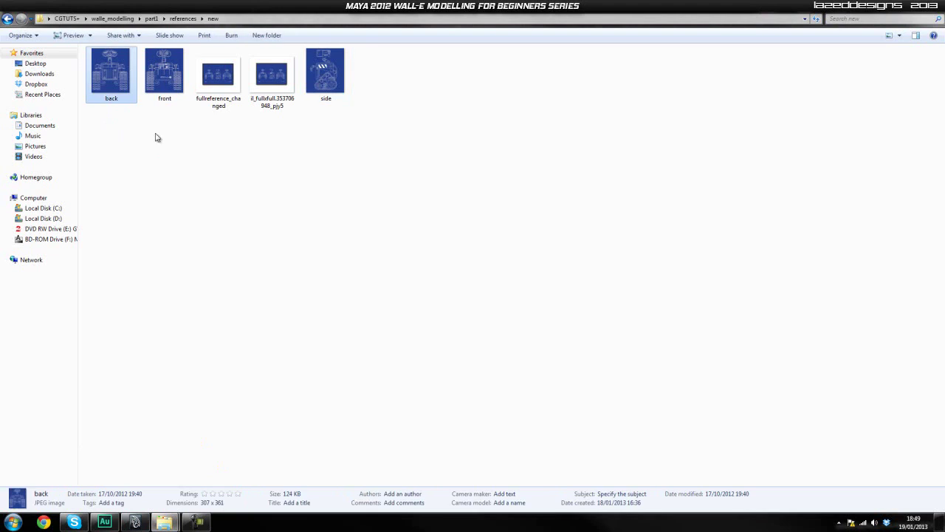
left_click(162, 82, "ctrl")
left_click(324, 81, "ctrl")
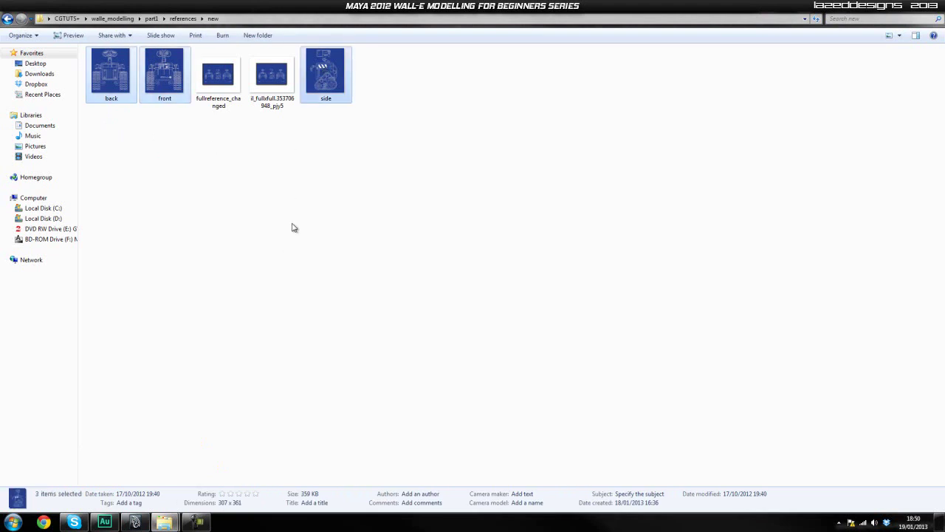
In the other Explorer window, go from the maya folder through projects and Walle_HP_MOD_cgtuts+ to its sourceimages folder.
left_click(164, 523)
left_click(230, 481)
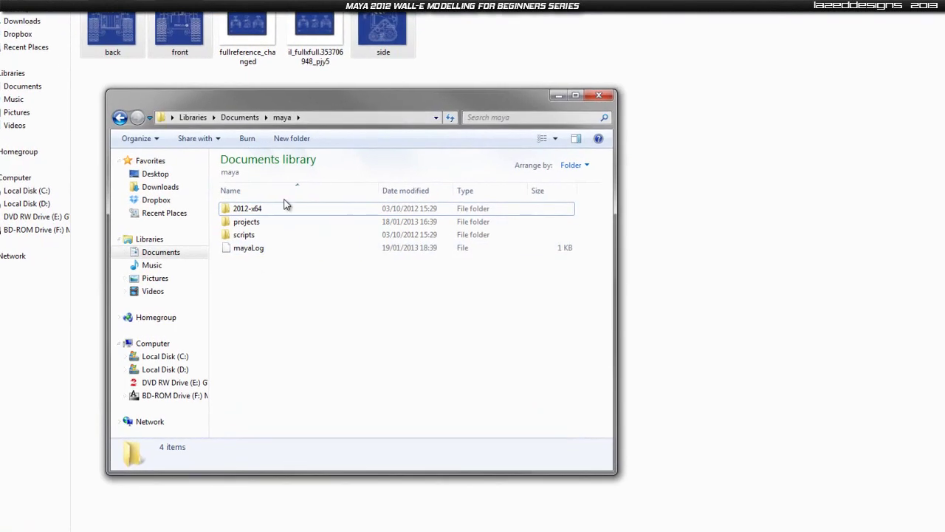
left_click_drag(328, 96, 391, 100)
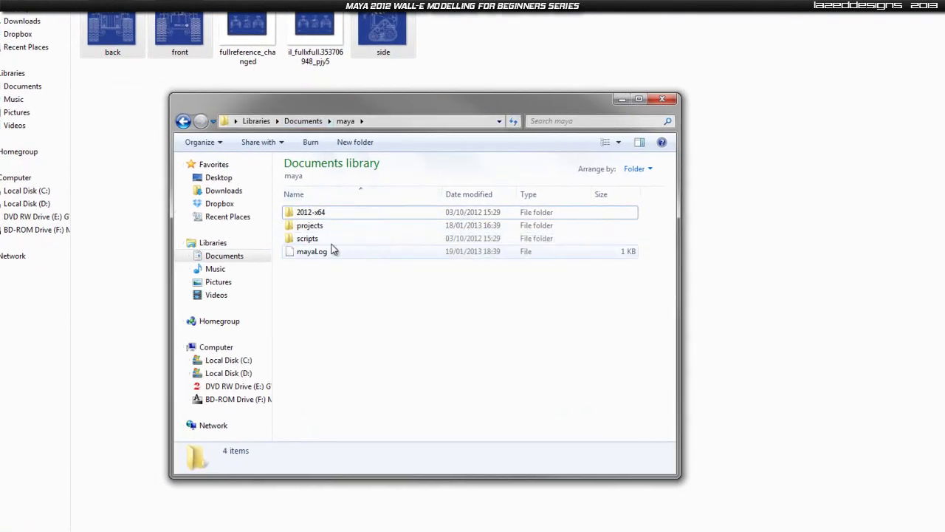
double_click(317, 226)
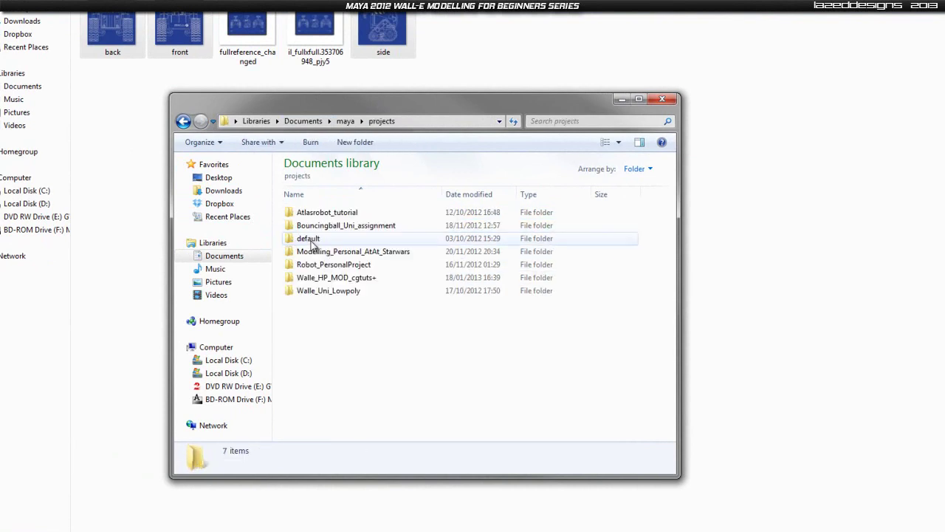
double_click(350, 280)
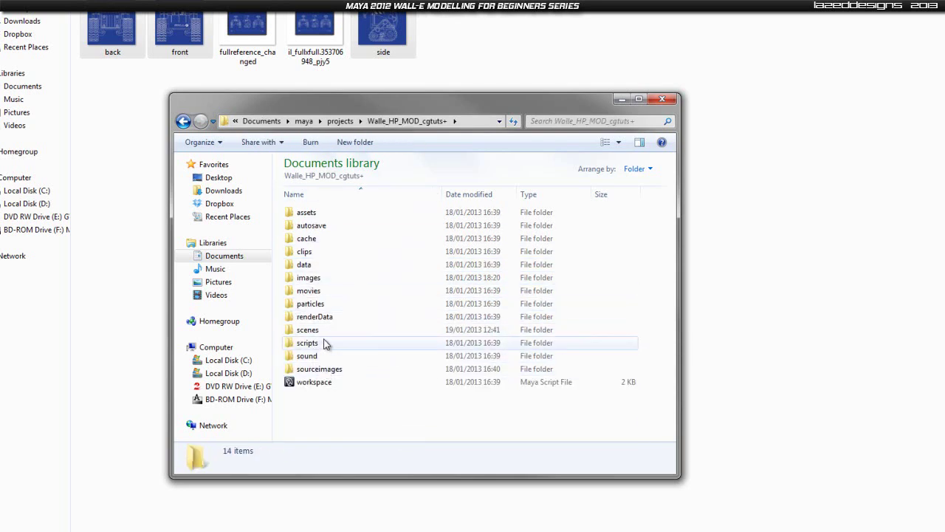
double_click(322, 369)
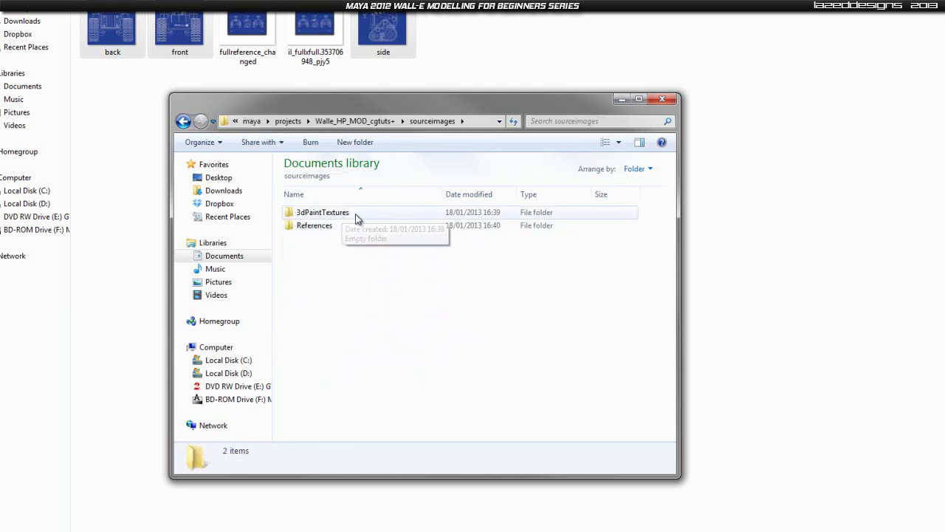
right_click(309, 277)
mouse_move(244, 427)
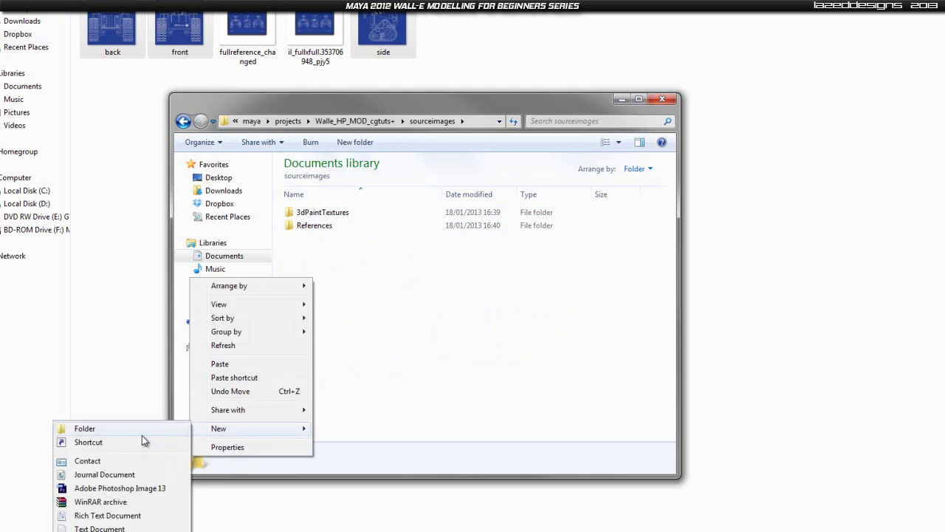
left_click(427, 416)
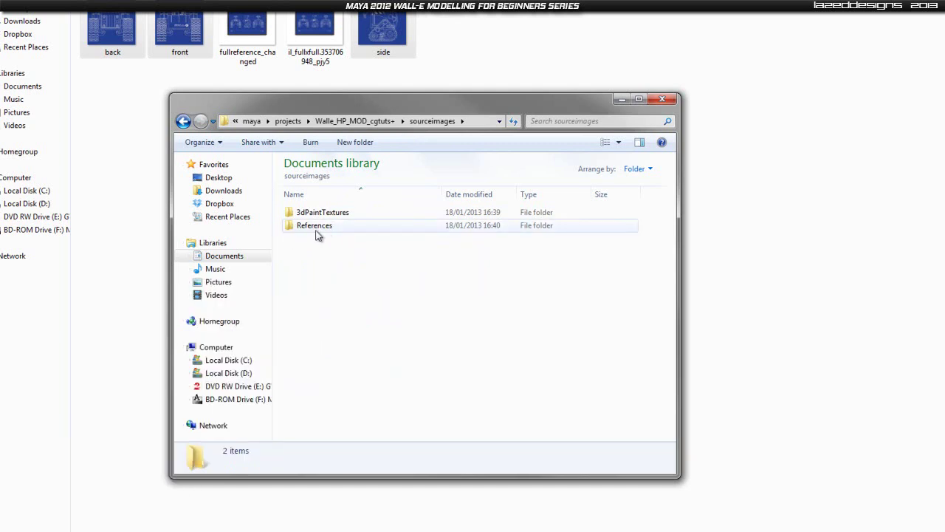
Check the back, front and side images in the References folder, preview the back image, and close the folder to return to Maya.
left_click(322, 230)
double_click(322, 230)
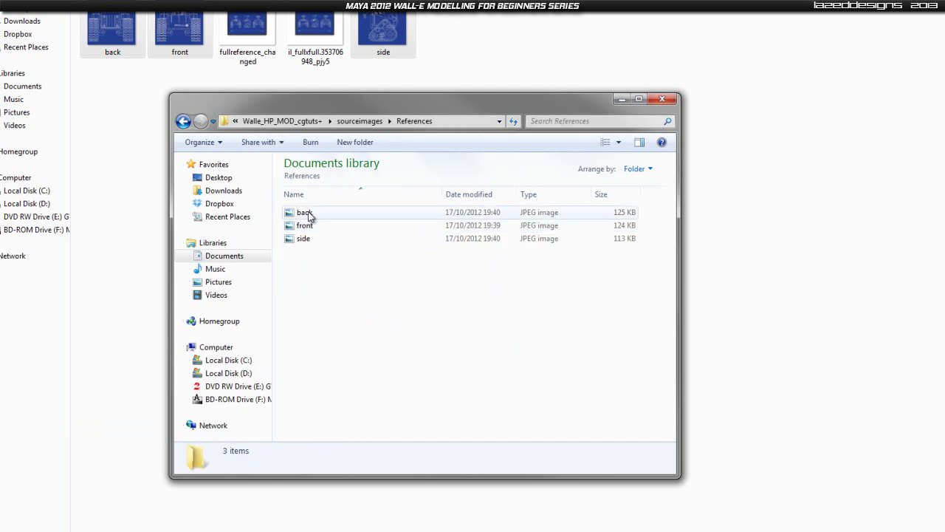
left_click(311, 215)
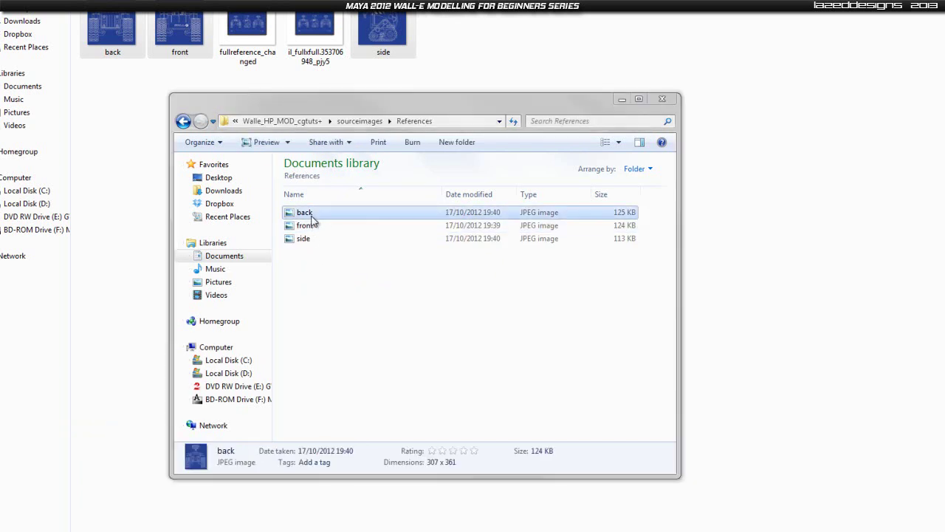
double_click(311, 216)
left_click_drag(944, 15, 531, 52)
left_click(895, 43)
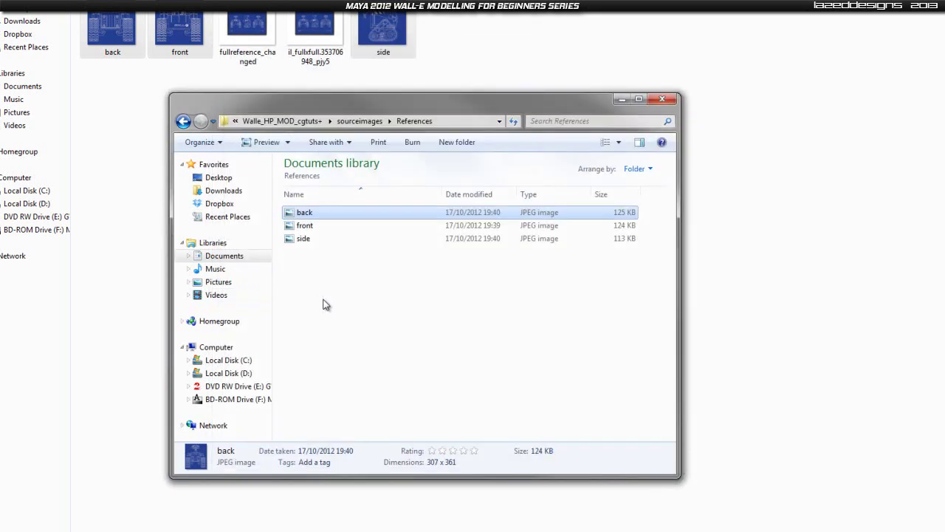
left_click(326, 305)
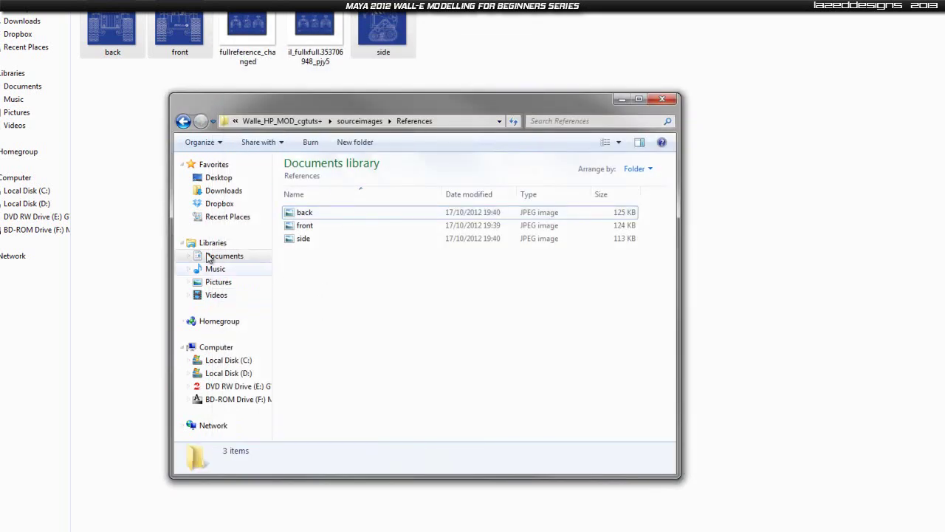
left_click(662, 98)
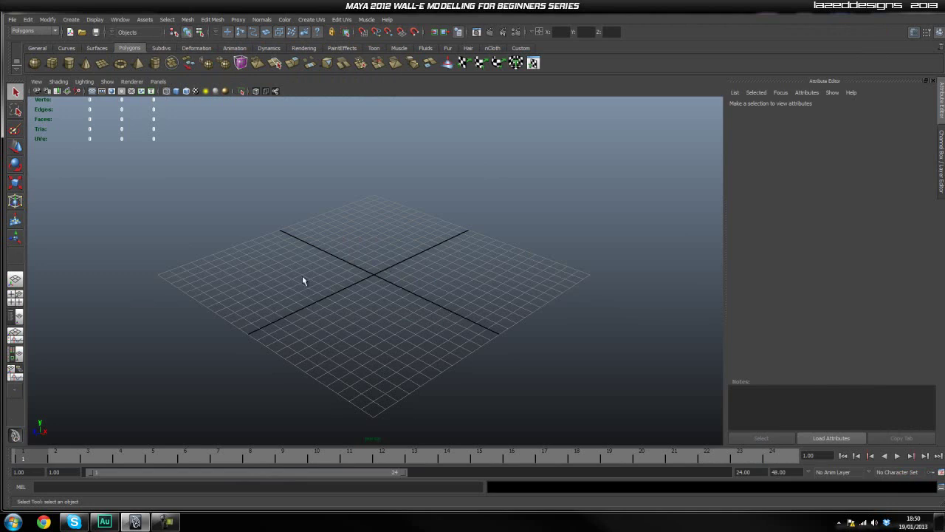
left_click_drag(378, 249, 381, 215, "alt")
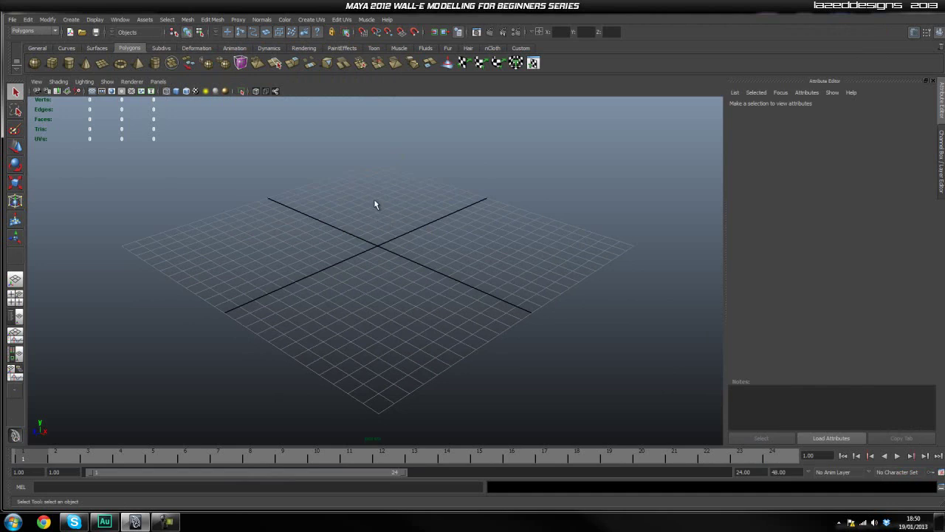
scroll(373, 199, "down", 2)
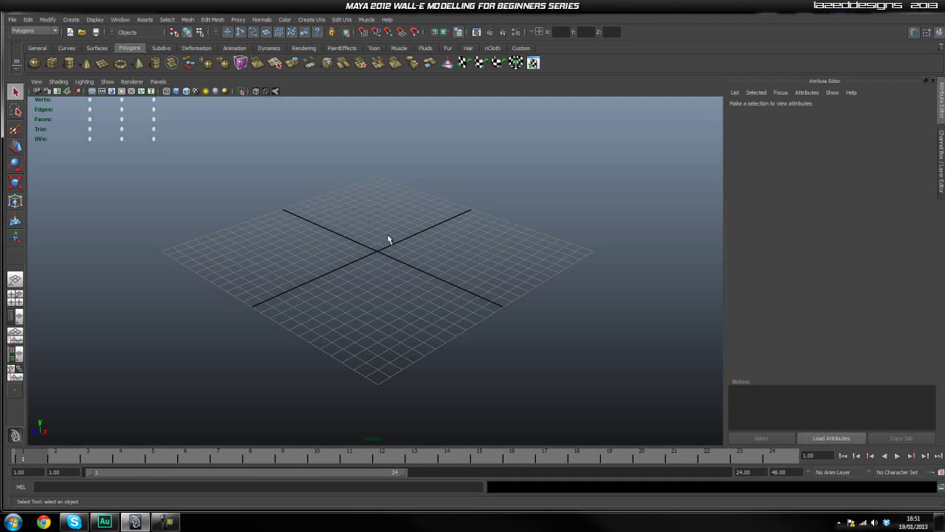
middle_click_drag(395, 242, 390, 255, "alt")
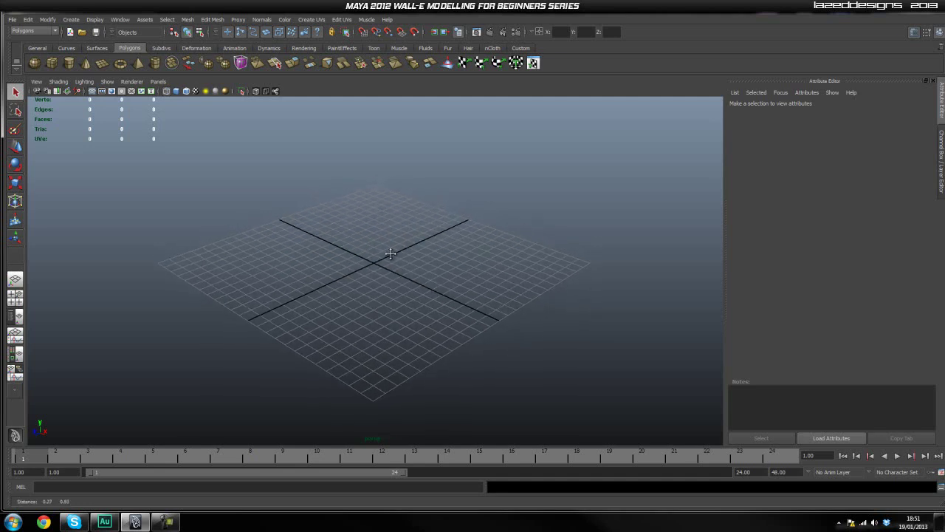
Import side.jpg from the References folder as an image plane in the side view.
left_click(40, 83)
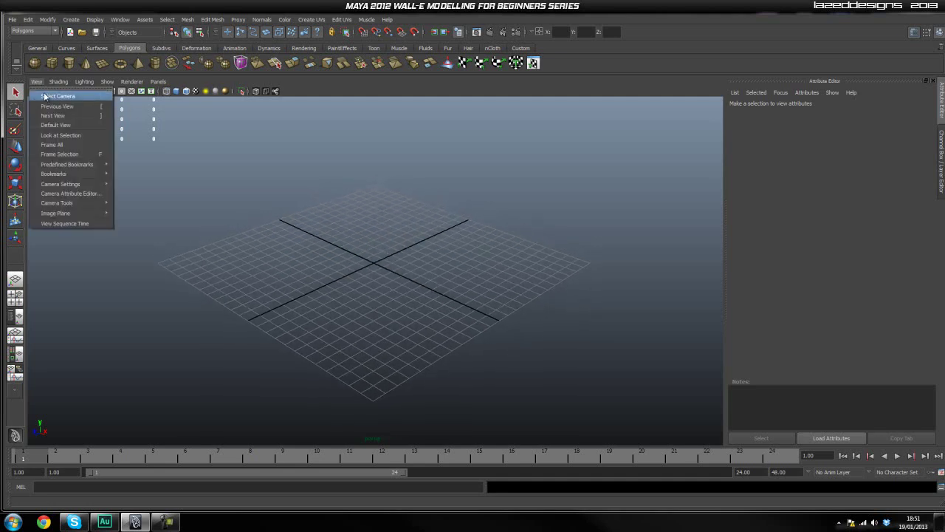
left_click(301, 229)
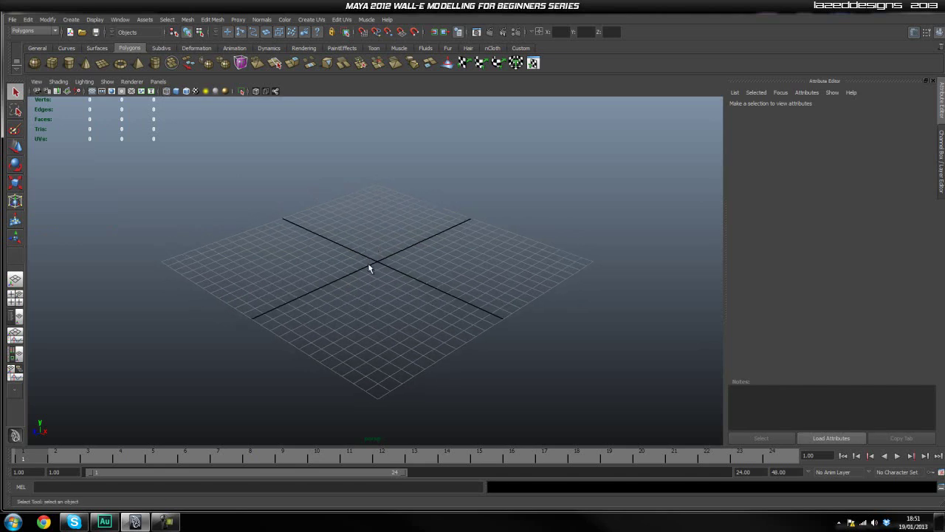
key("space")
key("space")
key("space")
left_click_drag(369, 258, 413, 256)
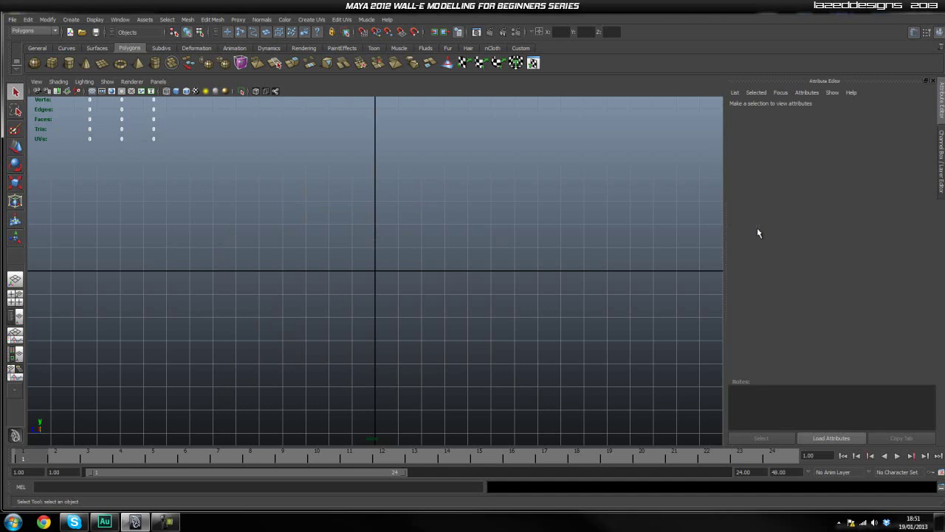
left_click(36, 82)
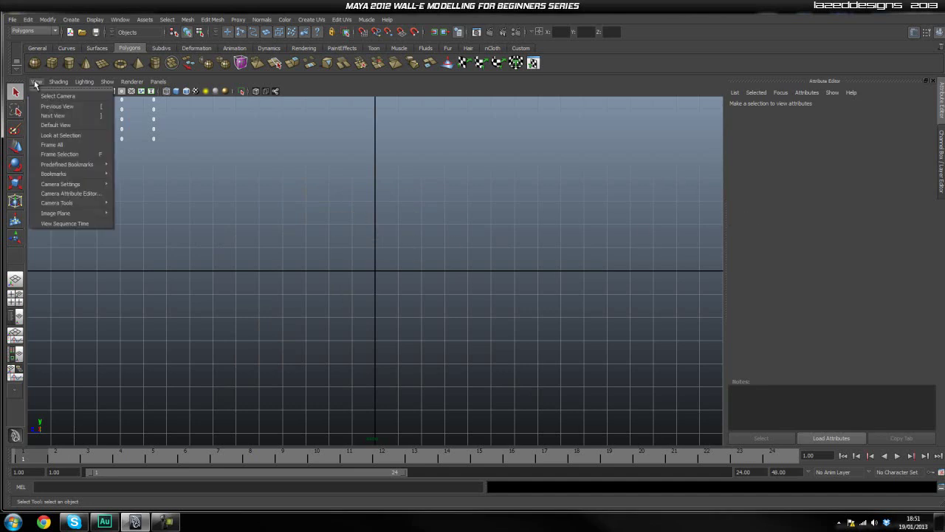
mouse_move(60, 213)
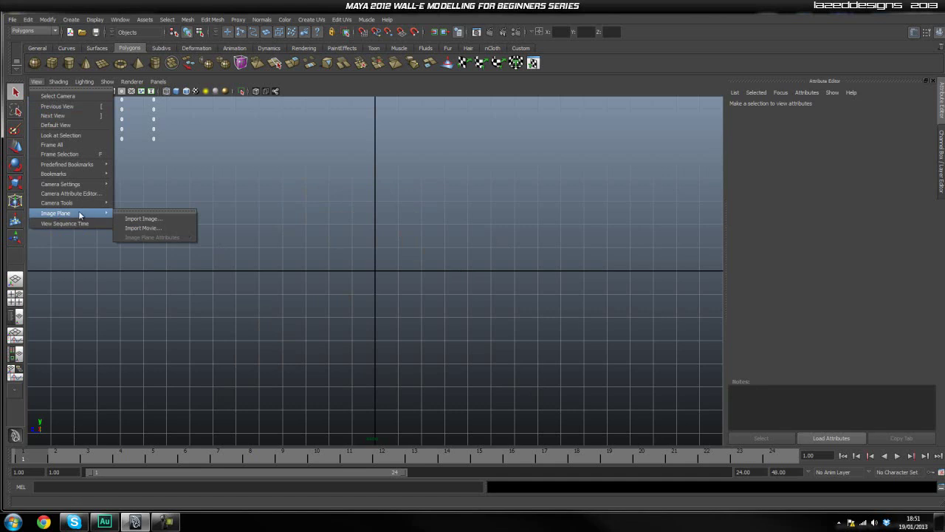
left_click(146, 222)
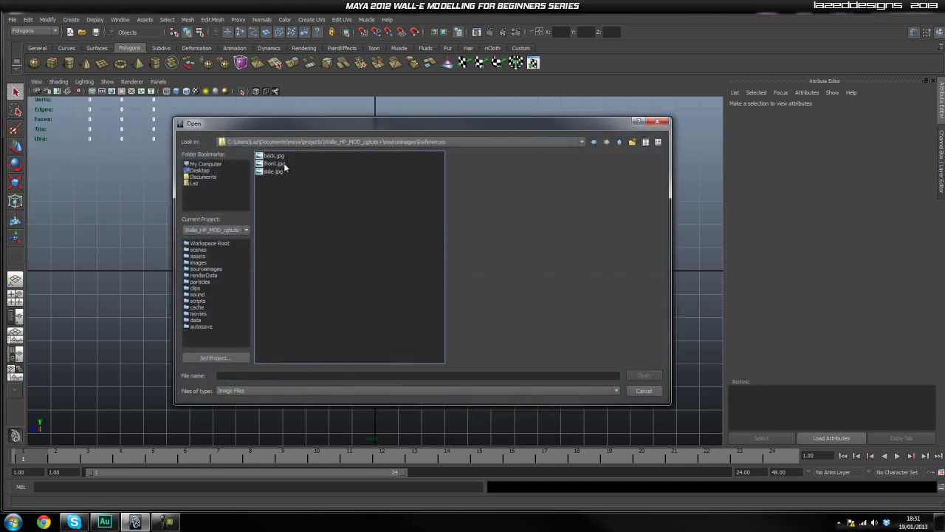
left_click(271, 173)
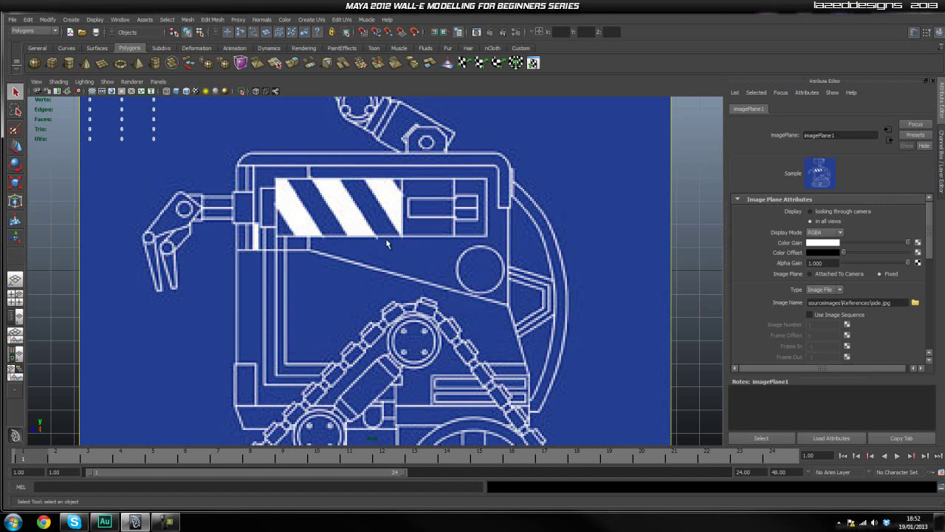
Import front.jpg from the References folder as an image plane in the front view.
key("space")
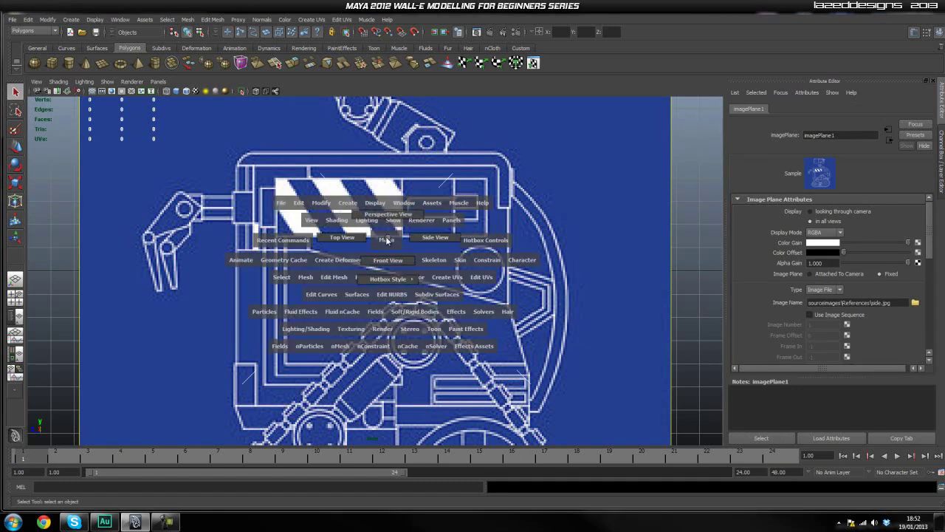
left_click_drag(385, 239, 393, 260)
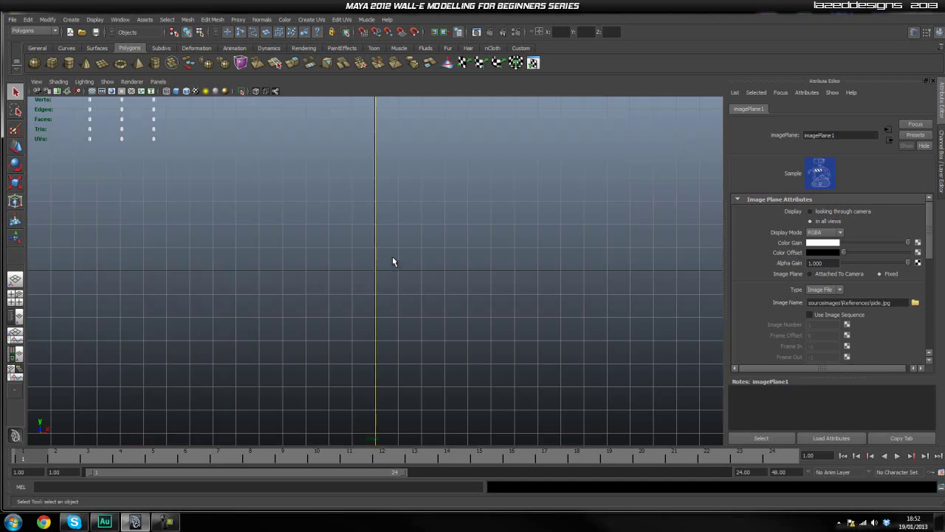
left_click(36, 82)
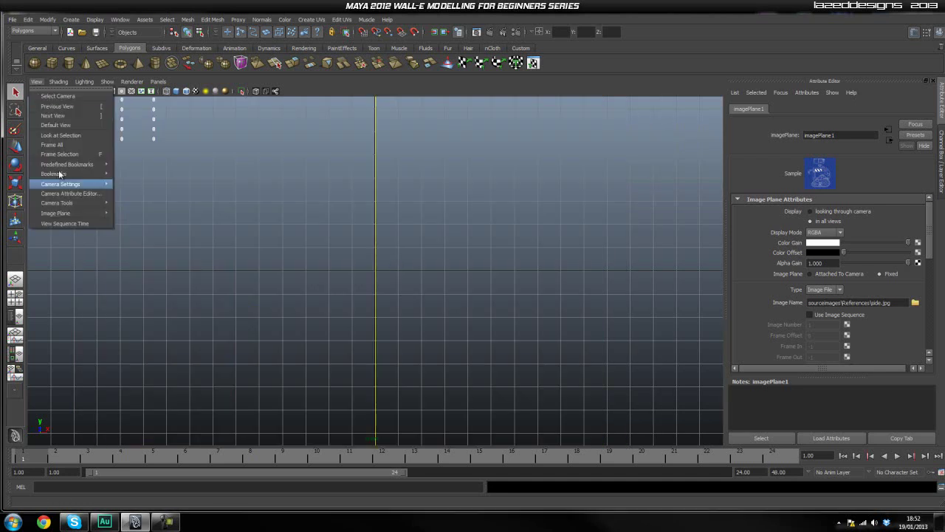
mouse_move(69, 215)
left_click(132, 219)
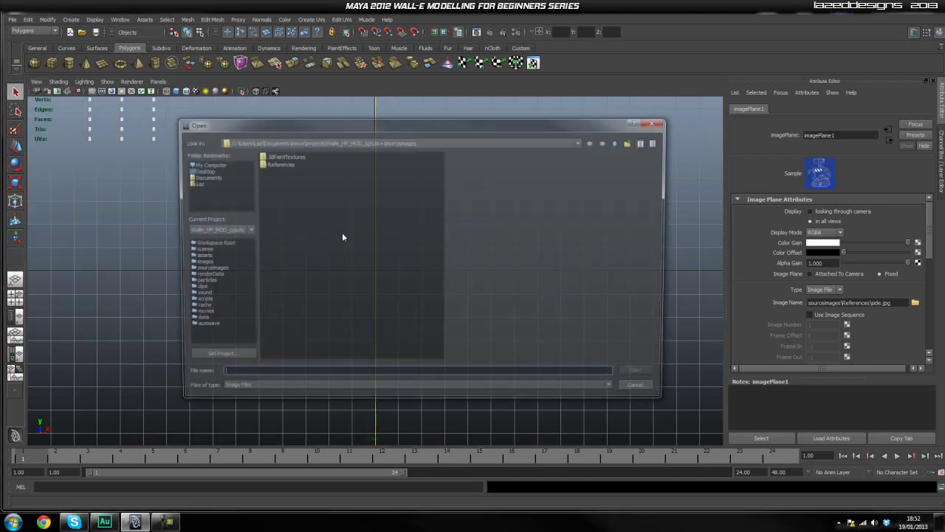
left_click(273, 164)
double_click(273, 164)
left_click(274, 164)
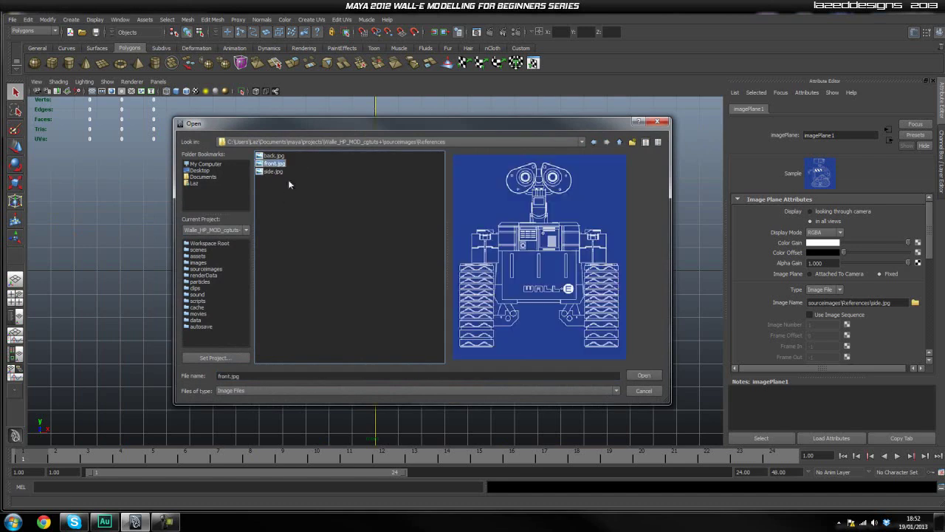
left_click(639, 375)
Return to the perspective view and examine how the front and side image planes cross from several angles.
key("space")
left_click_drag(404, 300, 404, 296)
mouse_move(500, 322)
left_mouse_down("alt")
mouse_move(508, 315)
mouse_move(471, 338)
mouse_move(510, 323)
mouse_move(478, 335)
mouse_move(488, 333)
left_mouse_up("alt")
scroll(509, 316, "down", 4)
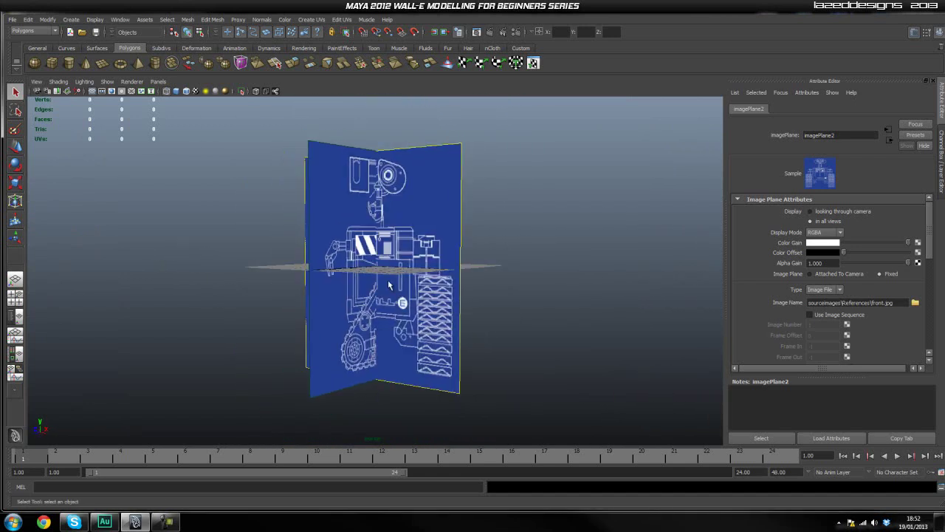
scroll(472, 318, "up", 4)
left_click_drag(445, 245, 426, 266, "alt")
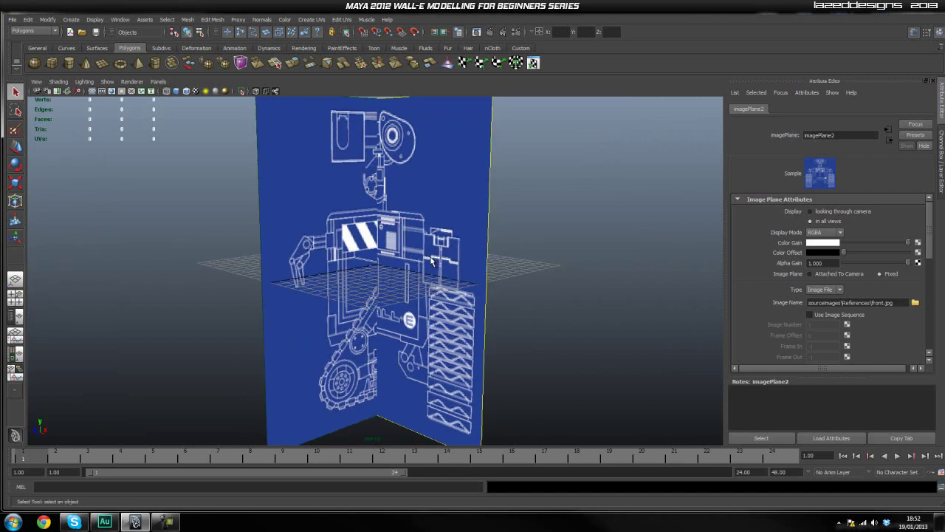
scroll(420, 275, "down", 2)
middle_click_drag(429, 261, 428, 278, "alt")
scroll(433, 283, "down", 2)
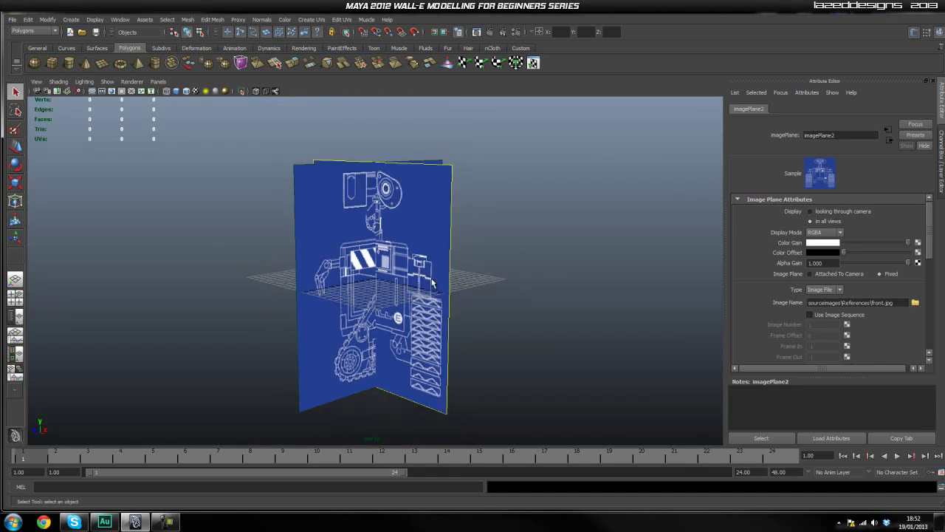
left_click_drag(462, 295, 510, 305, "alt")
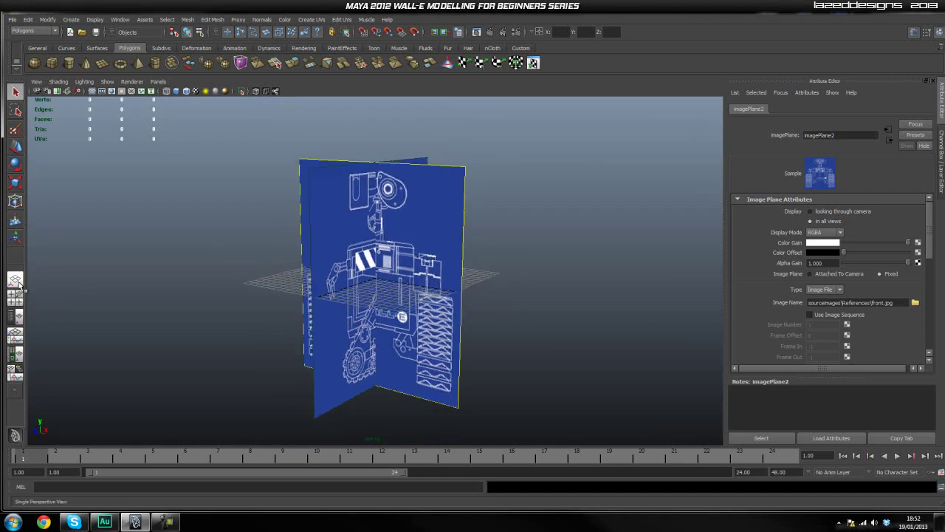
Show the Outliner beside the perspective view and test selecting the image planes in the viewport.
left_click(15, 322)
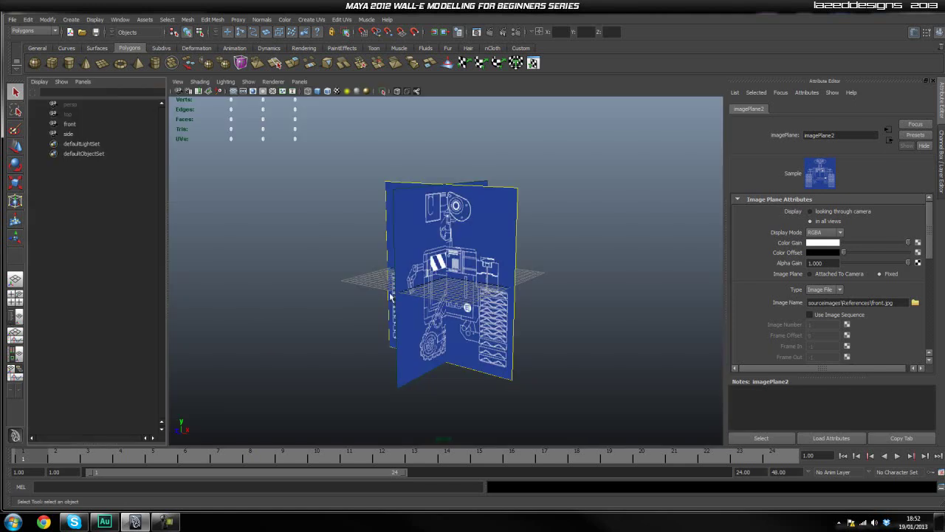
left_click(507, 276)
left_click(457, 244)
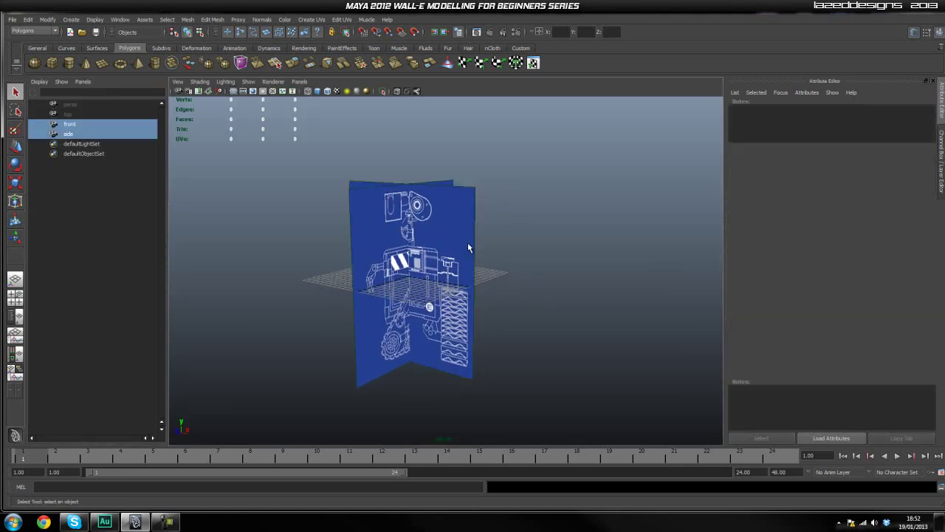
left_click(534, 243)
Examine the side reference in the side view and clear the selection.
key("space")
left_click_drag(424, 255, 477, 255)
scroll(553, 237, "down", 3)
middle_click_drag(656, 156, 594, 219, "alt")
left_click(537, 179)
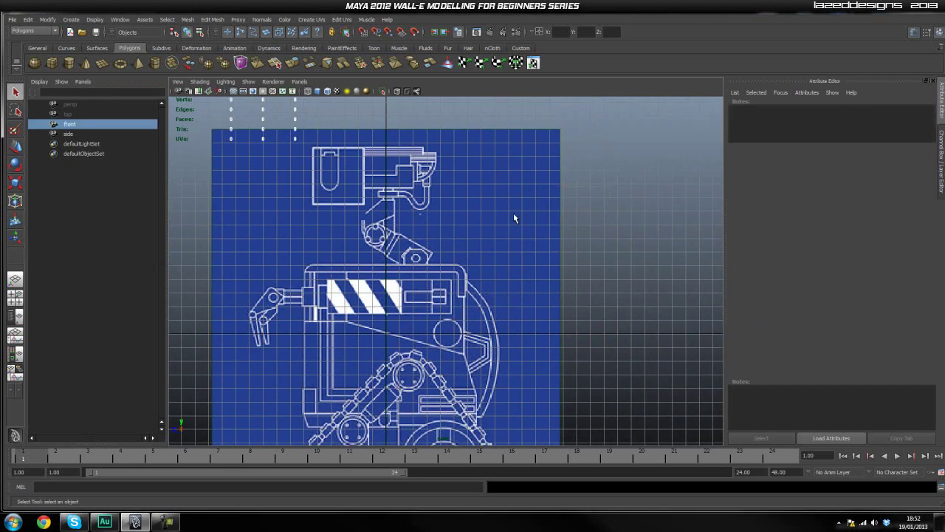
left_click(602, 146)
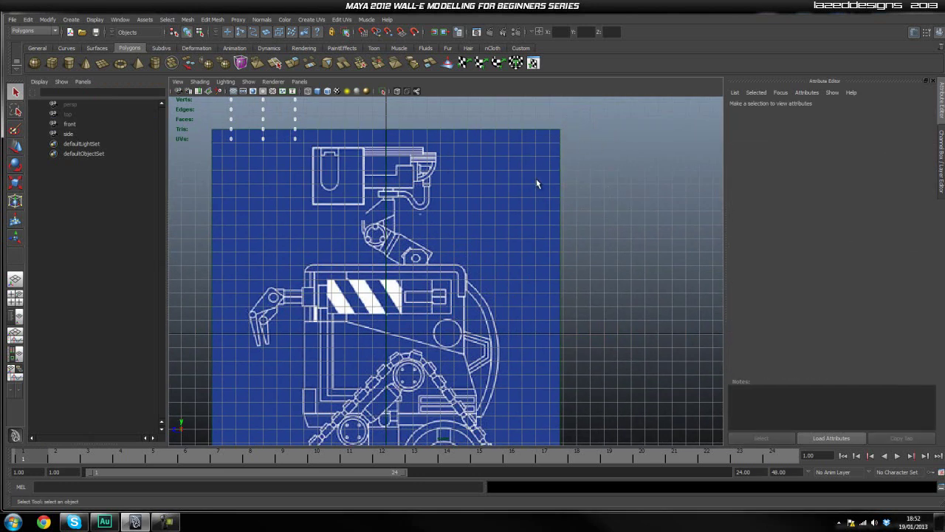
Try the Move tool on the front image plane in the perspective view, then deselect the plane.
key("space")
left_click_drag(466, 210, 452, 265)
left_click(453, 265)
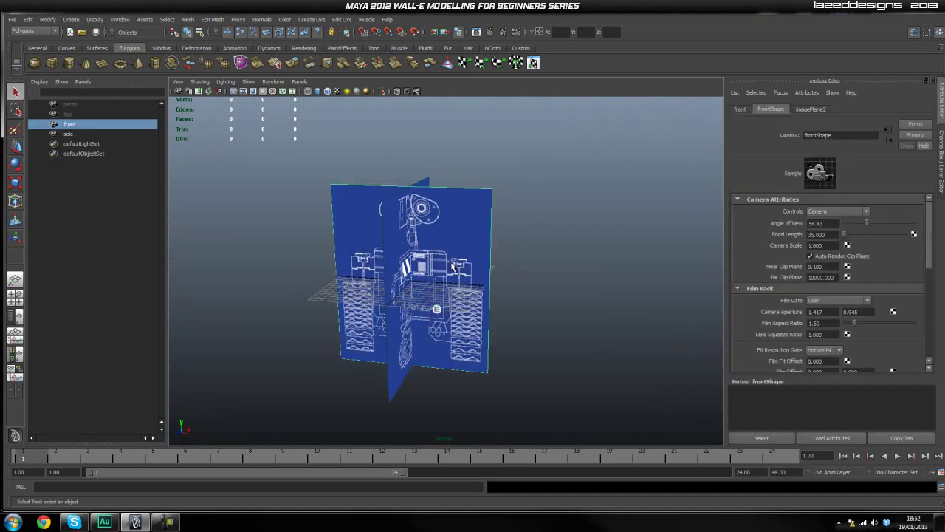
key("w")
left_click_drag(532, 278, 508, 268, "alt")
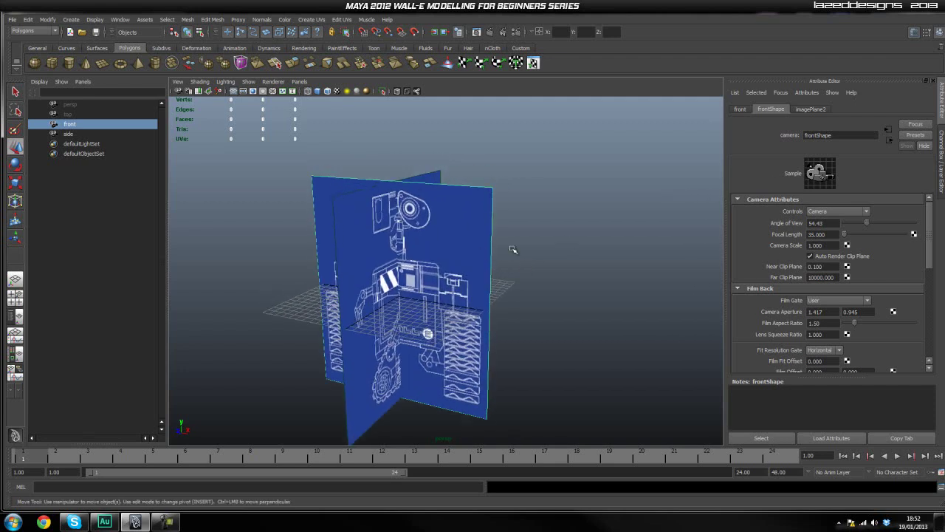
left_click(556, 232)
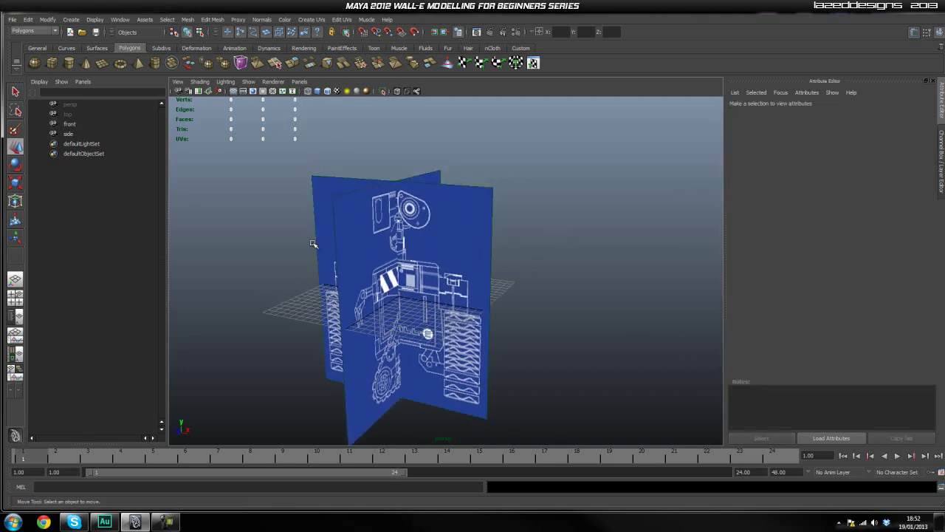
Select the front camera in the Outliner and frame its reference image in the front view.
left_click(70, 124)
key("space")
left_click_drag(412, 279, 417, 297)
middle_click_drag(635, 239, 630, 290, "alt")
right_click_drag(629, 291, 552, 228, "alt")
middle_click_drag(552, 248, 548, 227, "alt")
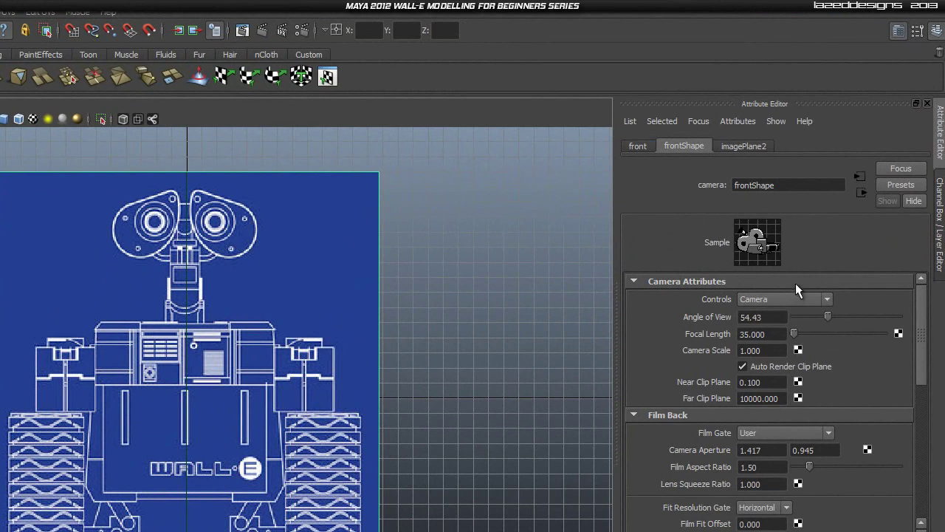
Expand the imagePlane2 input of the front camera in the Channel Box and set its Center Y to 13.3.
key("ctrl+a")
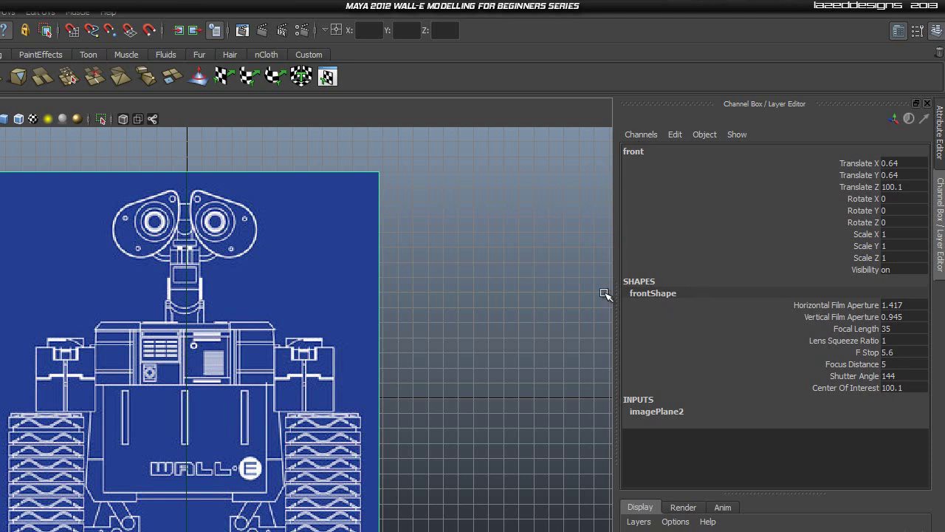
left_click(658, 412)
scroll(709, 443, "down", 3)
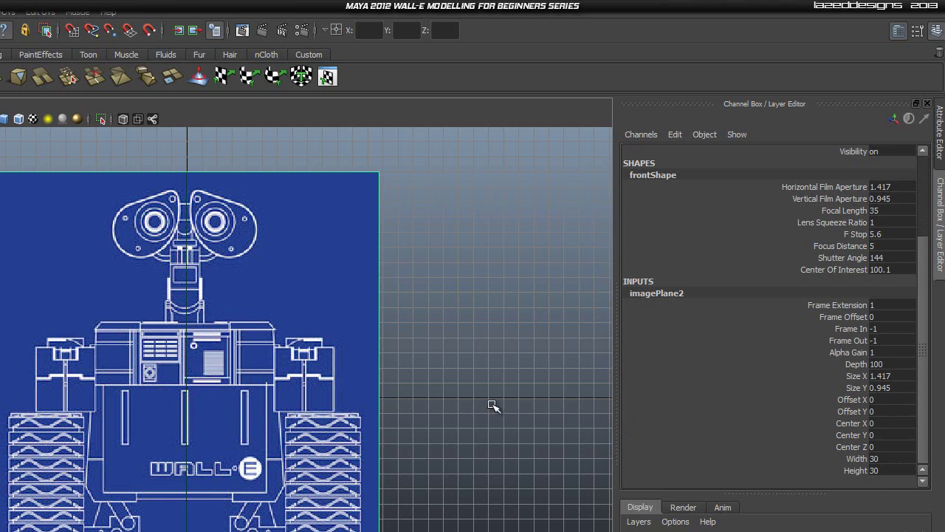
left_click(856, 422)
left_click(850, 434)
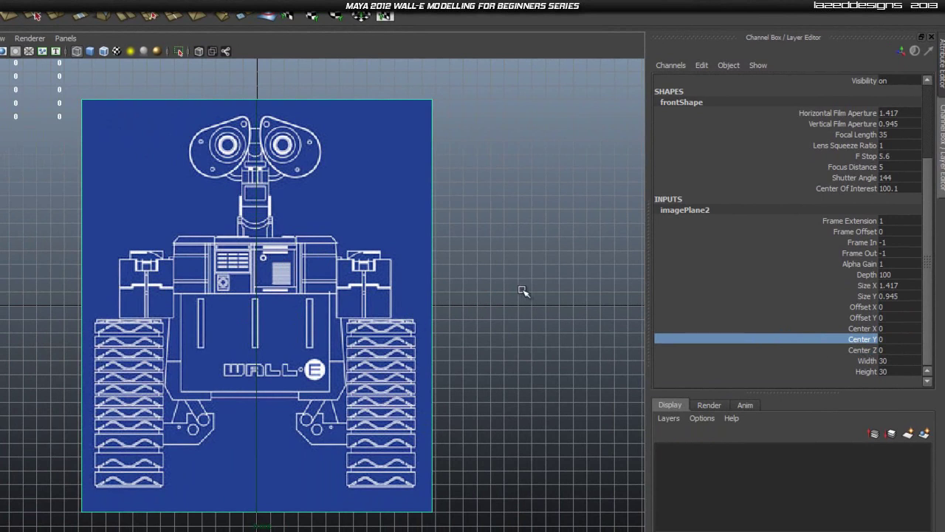
left_click(756, 352)
left_click(746, 339)
middle_click_drag(506, 297, 553, 328)
scroll(361, 280, "up", 4)
middle_click_drag(603, 306, 603, 308)
Set the front image plane's Center X to 0.1, centring Wall-E's head on the vertical grid axis.
scroll(350, 209, "down", 3)
middle_click_drag(341, 127, 376, 332, "alt")
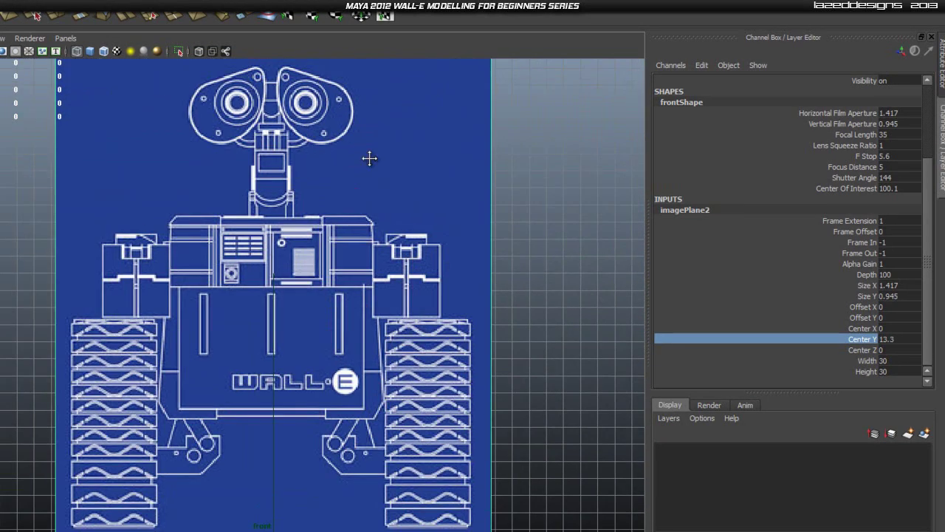
middle_click_drag(355, 170, 351, 318, "alt")
scroll(341, 211, "up", 7)
scroll(393, 170, "down", 4)
middle_click_drag(370, 237, 354, 362, "alt")
scroll(268, 226, "up", 3)
scroll(249, 275, "up", 3)
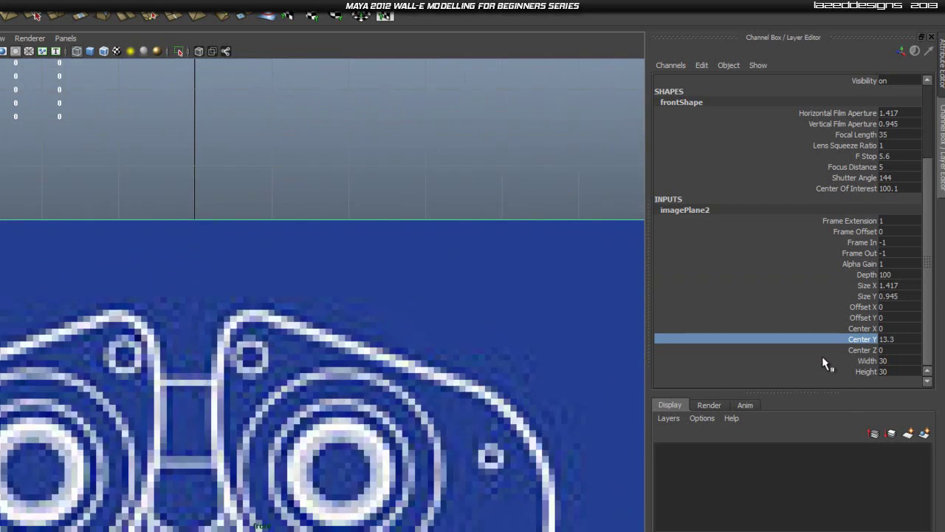
left_click(857, 328)
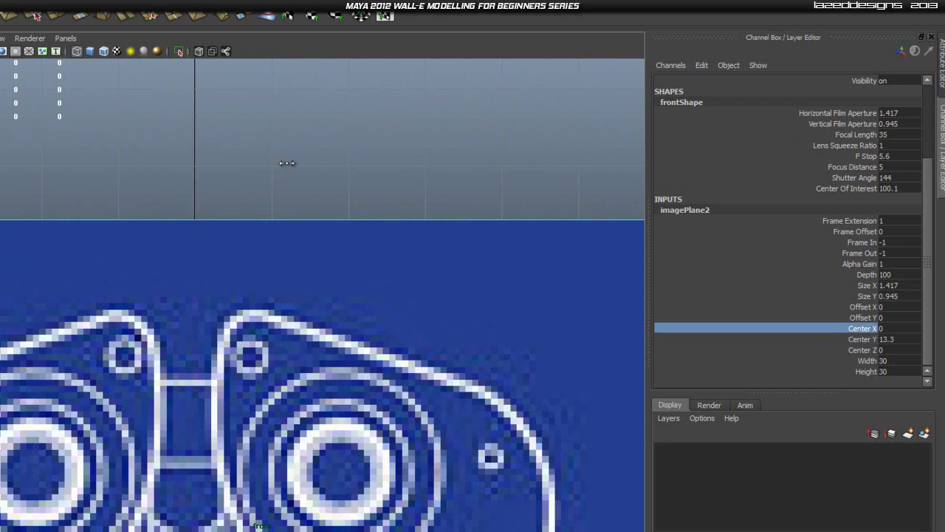
middle_click_drag(285, 161, 283, 158)
scroll(284, 177, "down", 2)
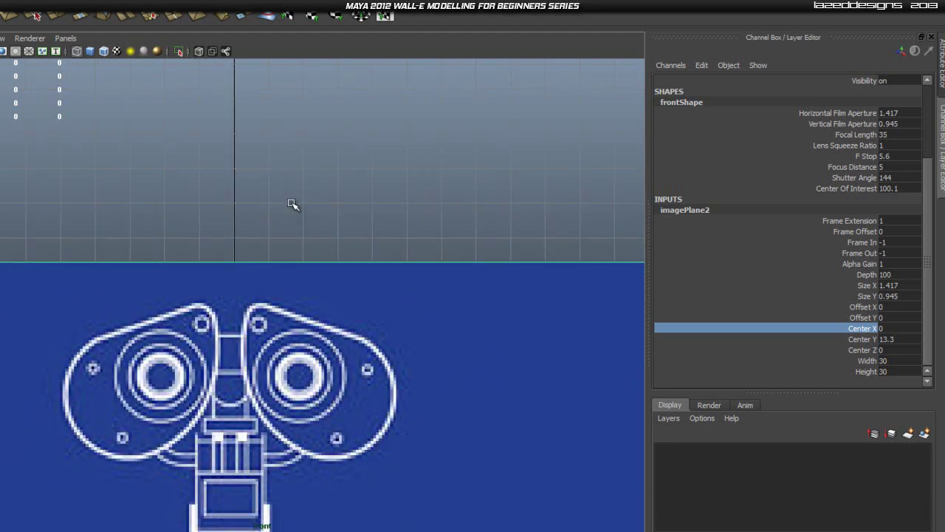
middle_click_drag(291, 203, 292, 202)
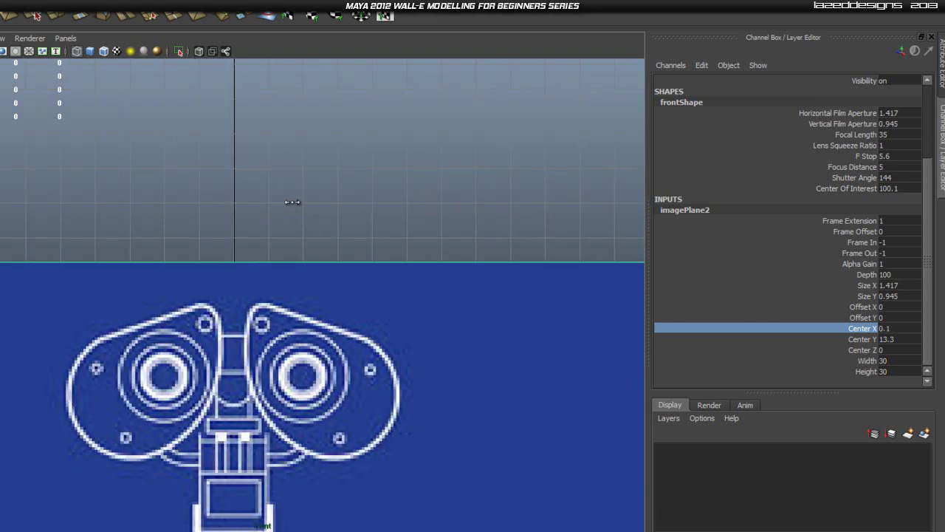
In the side view, expand the side camera's imagePlane1 input and set its Center Y to 13.4.
key("space")
left_click_drag(265, 267, 321, 269)
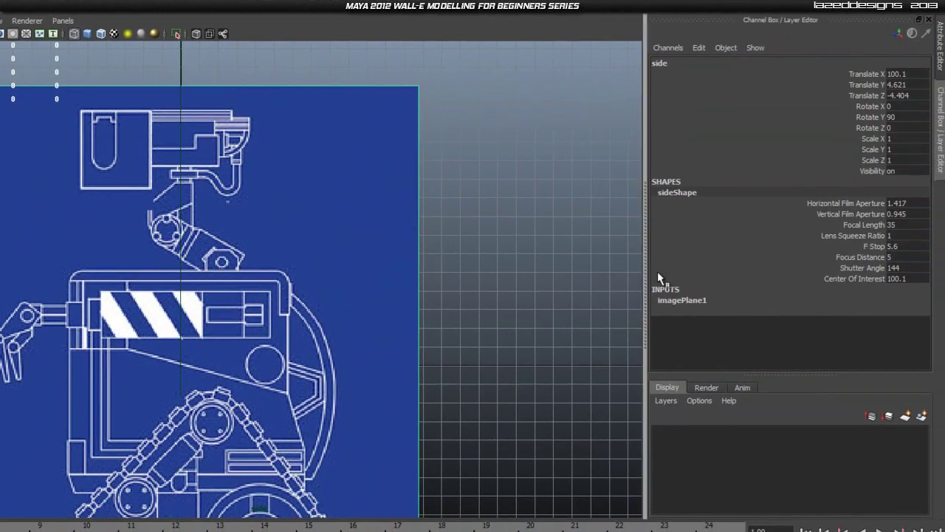
left_click(683, 300)
scroll(405, 298, "down", 2)
middle_click_drag(405, 297, 421, 239, "alt")
scroll(813, 343, "down", 3)
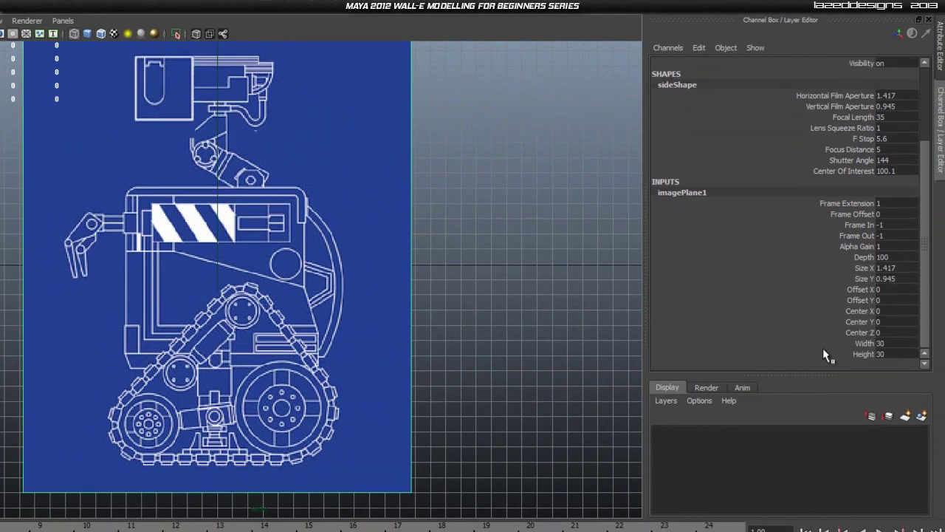
left_click(868, 321)
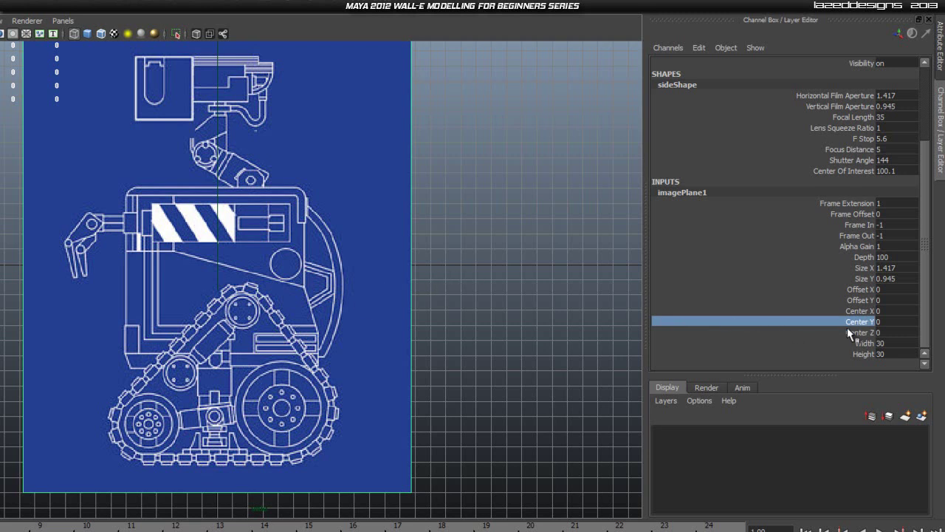
middle_click_drag(424, 262, 578, 261)
scroll(327, 258, "up", 5)
scroll(413, 221, "down", 6)
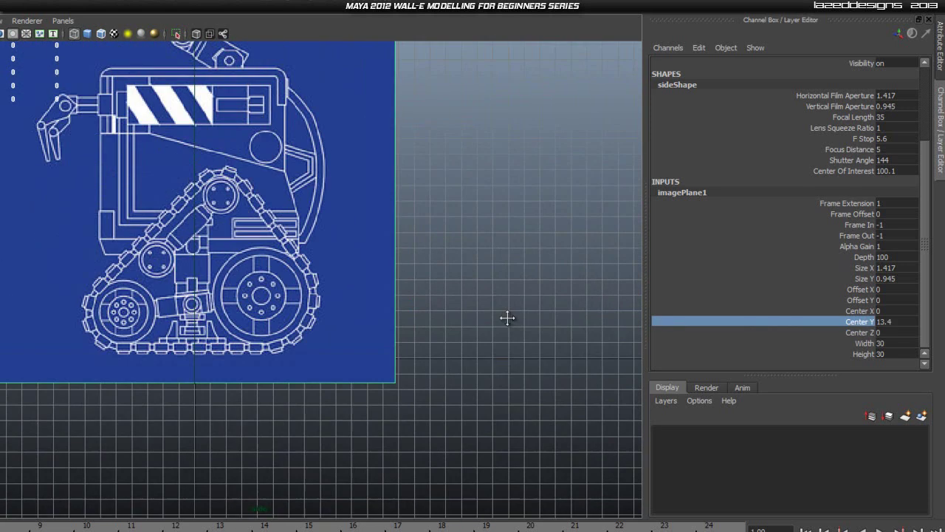
Return to the perspective view and deselect the side image plane.
scroll(454, 293, "down", 2)
key("space")
left_click_drag(300, 294, 302, 270)
left_click_drag(332, 314, 305, 290, "alt")
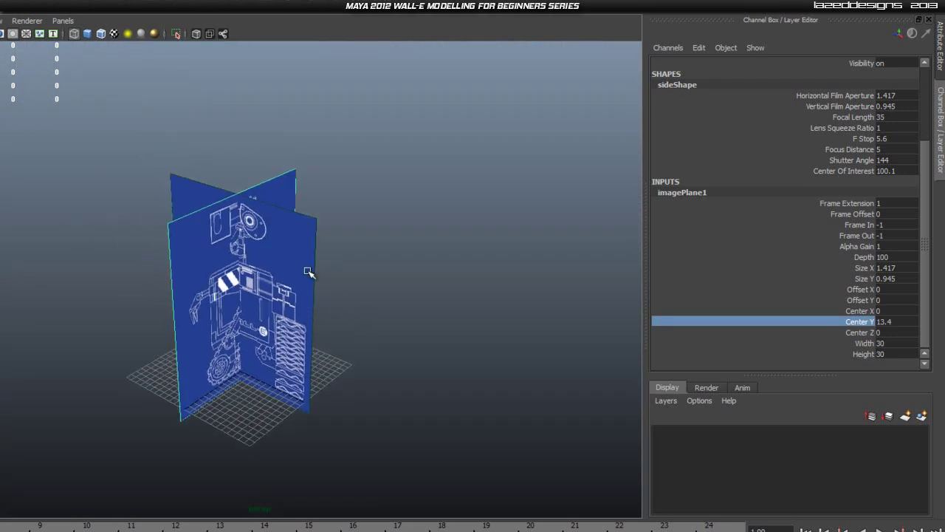
left_click(352, 364)
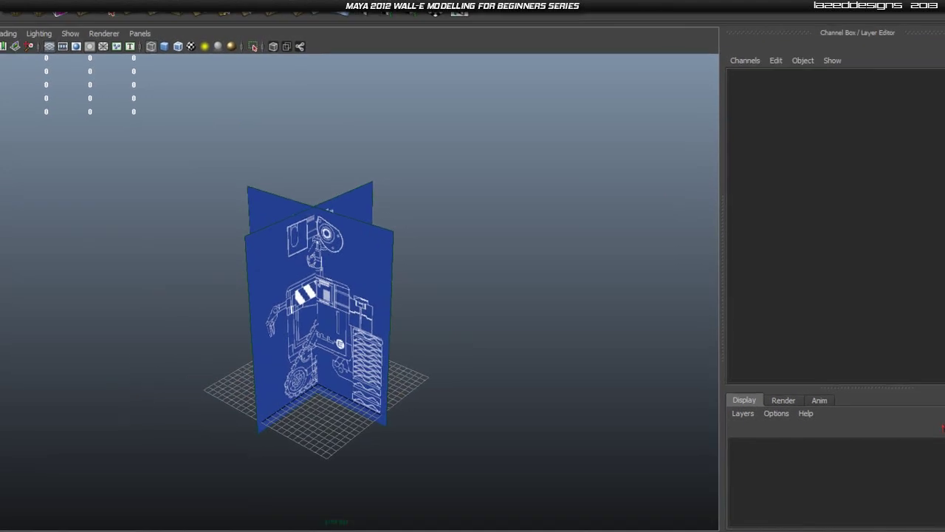
Select the side camera in the Outliner and set the Center X of its imagePlane1 to -20.
left_click(79, 145)
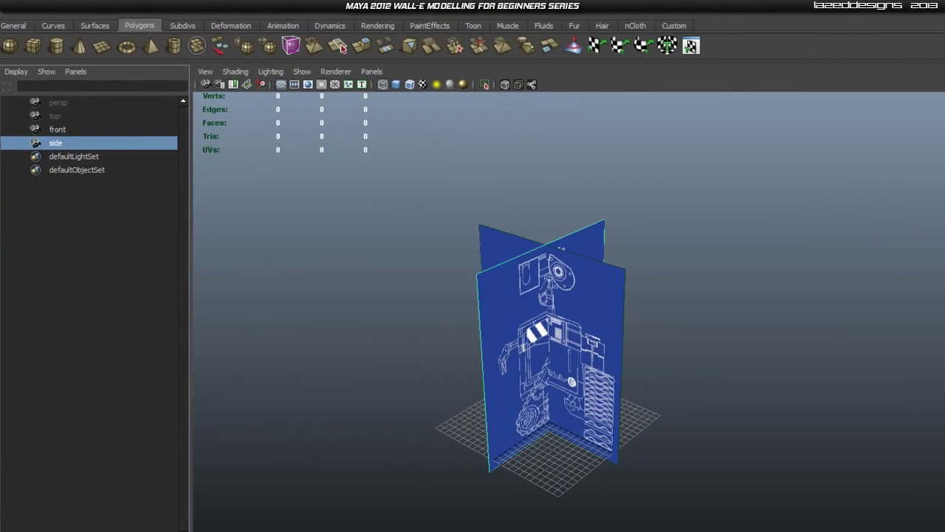
scroll(797, 334, "down", 3)
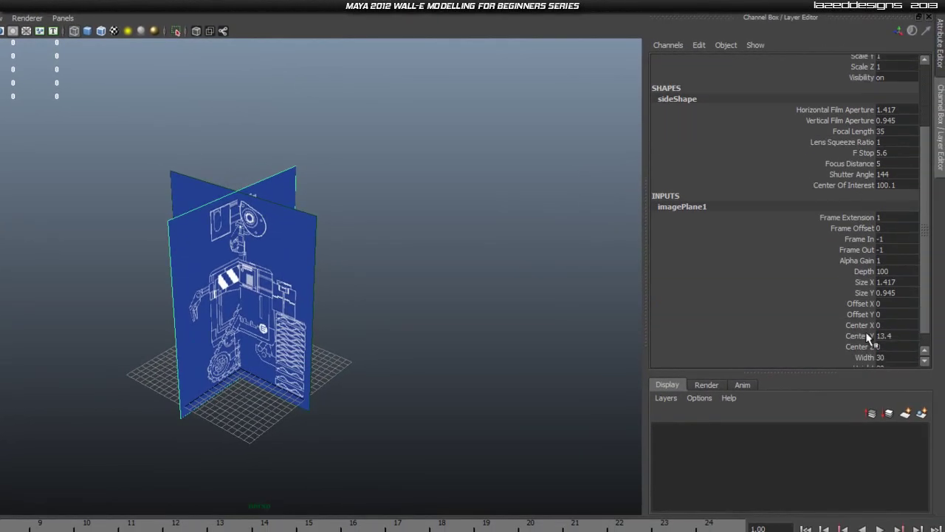
scroll(868, 351, "down", 1)
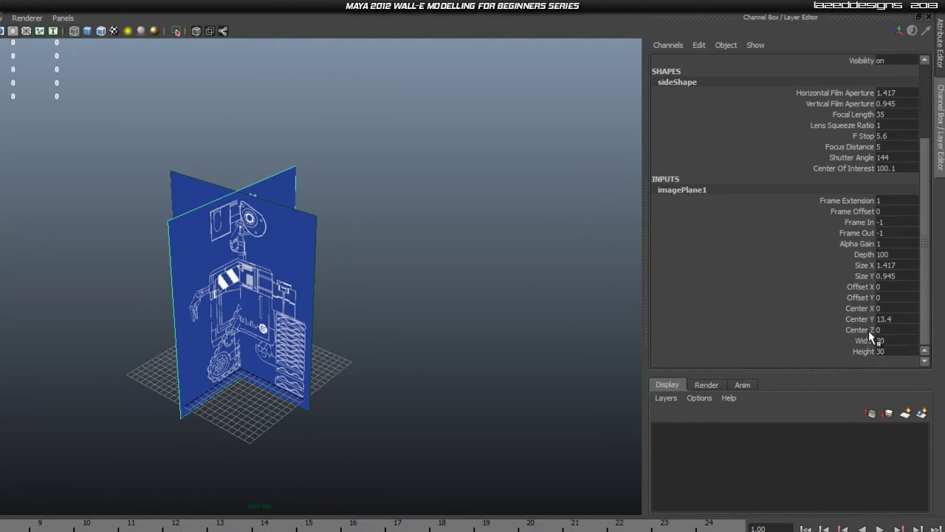
left_click(873, 309)
left_click(894, 308)
key("Return")
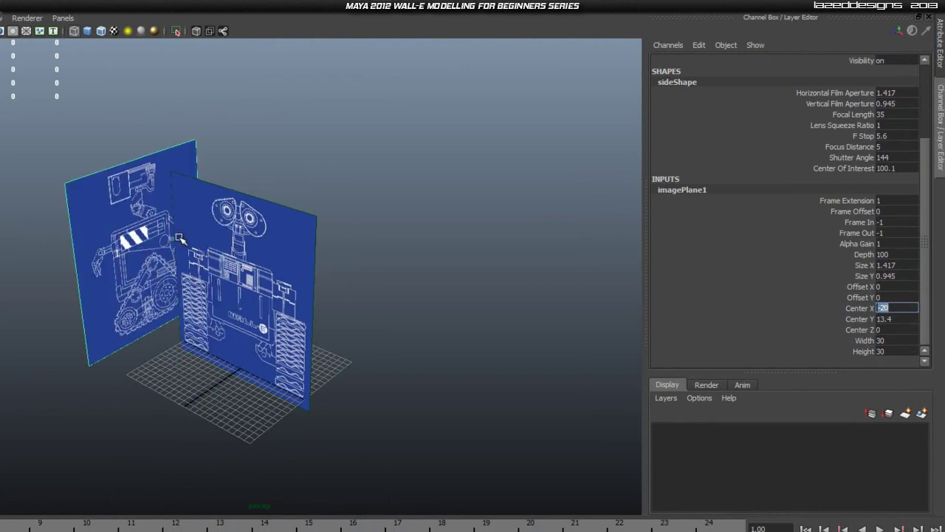
left_click(369, 230)
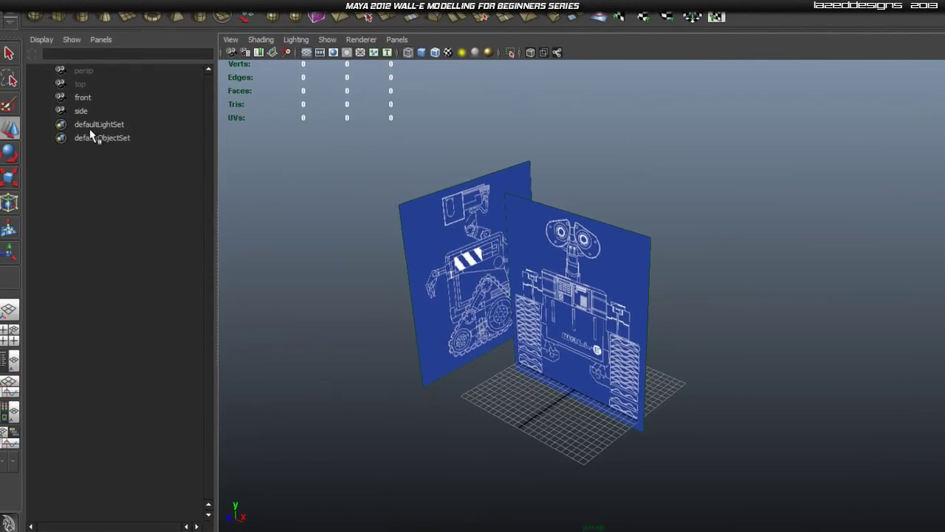
Select the front camera in the Outliner and set the Center Z of its imagePlane2 to -20.
left_click(111, 100)
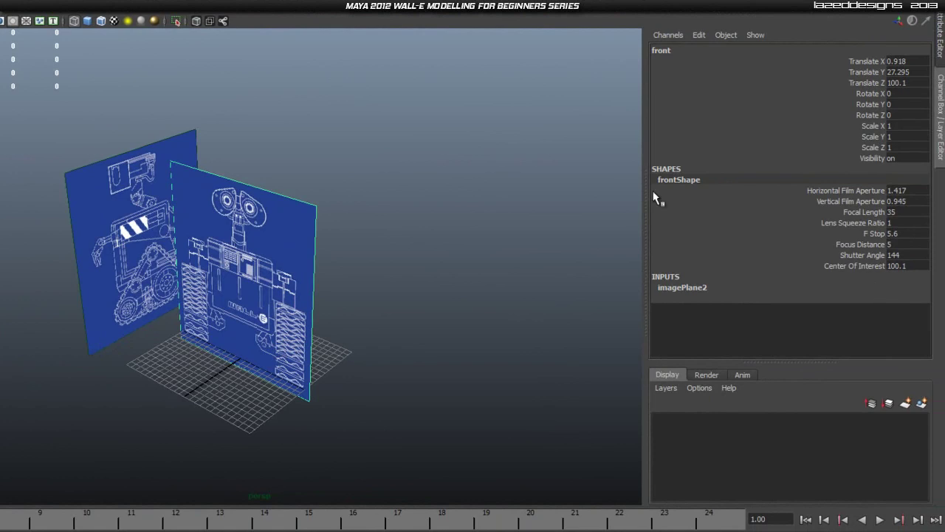
left_click(716, 294)
scroll(880, 347, "down", 5)
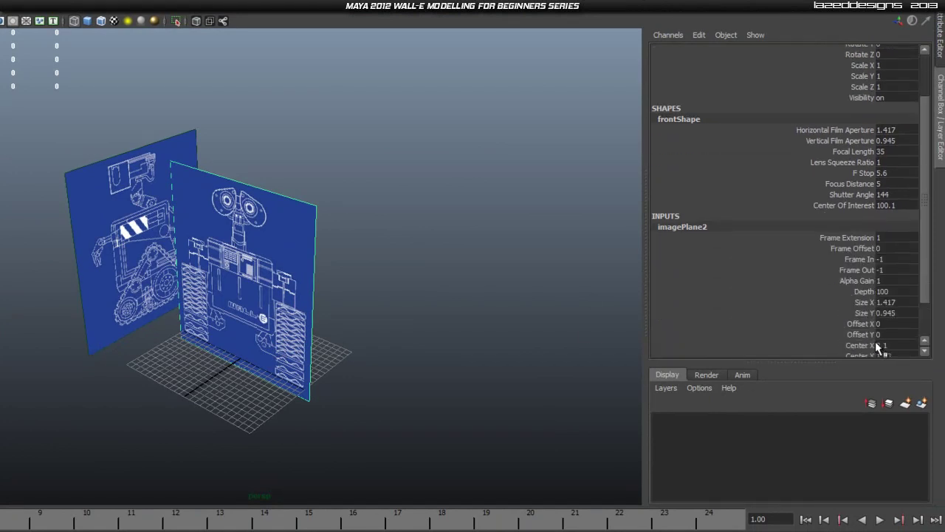
scroll(839, 354, "down", 1)
left_click(890, 319)
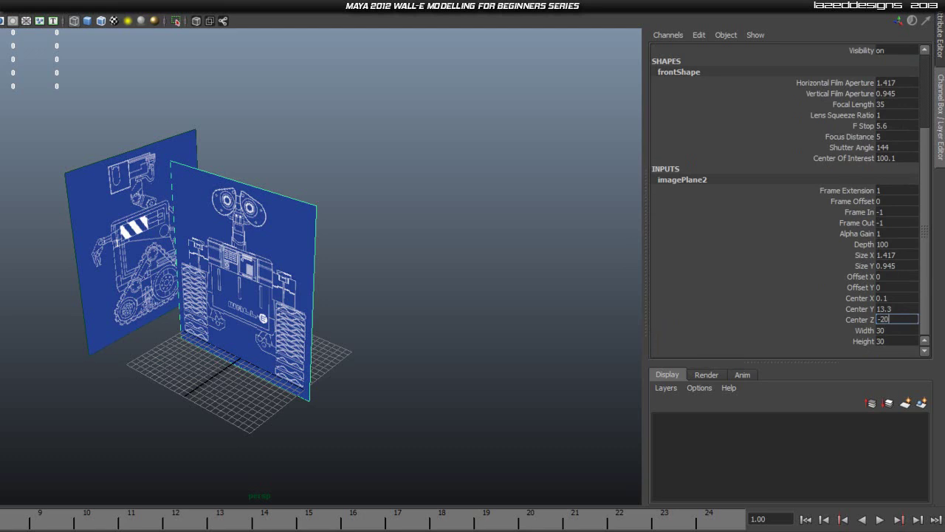
key("Return")
left_click(576, 418)
Examine in the side view how the bottom of Wall-E's tracks lines up with the horizontal grid axis.
scroll(384, 369, "up", 4)
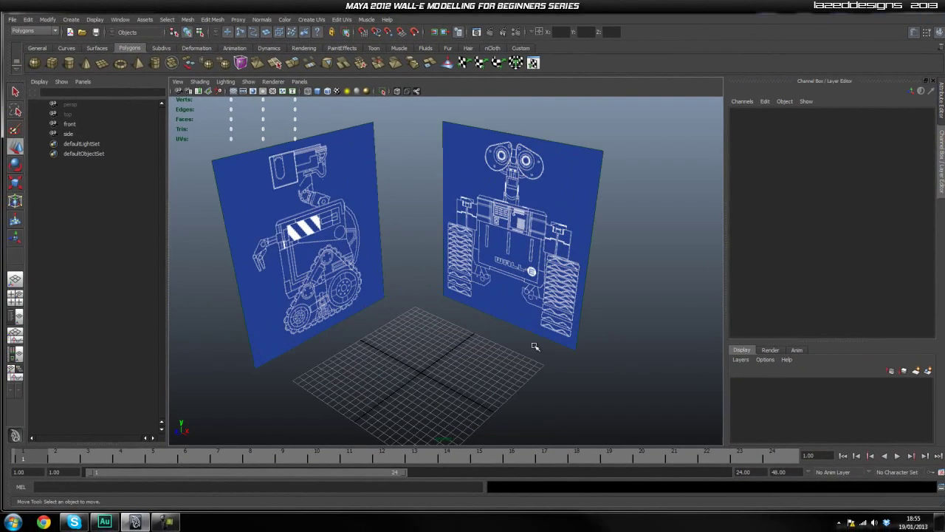
left_click_drag(536, 347, 472, 313, "alt")
key("space")
scroll(430, 316, "up", 5)
middle_click_drag(458, 381, 461, 218, "alt")
middle_click_drag(466, 322, 506, 284, "alt")
scroll(498, 288, "up", 5)
scroll(501, 289, "down", 3)
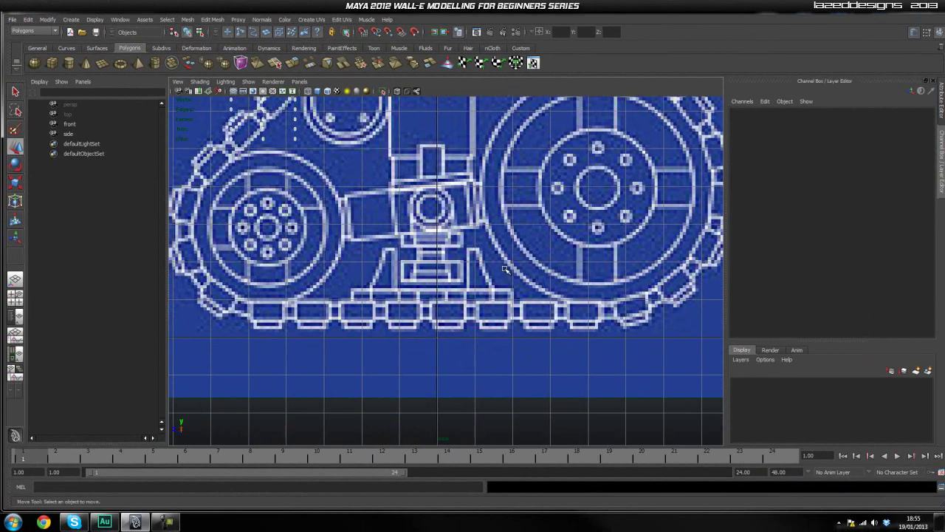
scroll(528, 299, "up", 1)
scroll(514, 334, "down", 1)
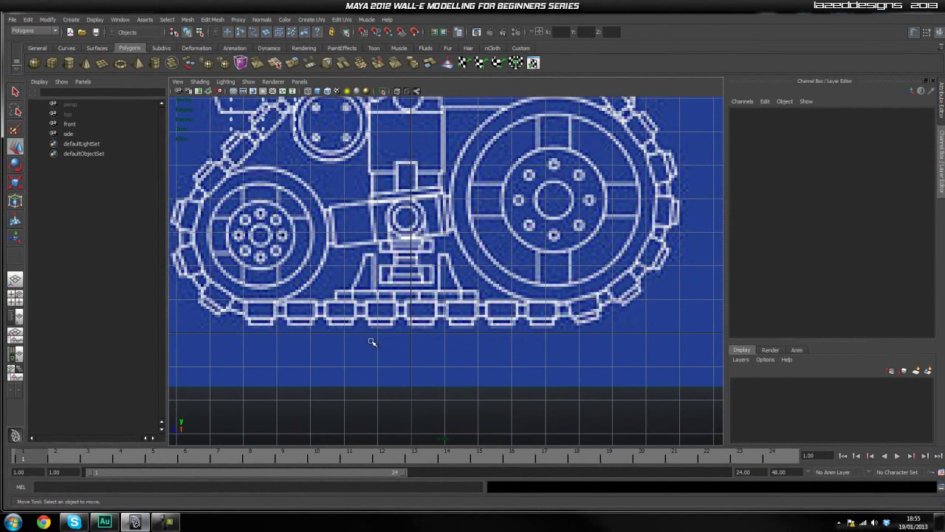
Select the side camera and set the Center Y of its imagePlane1 to 13.3.
left_click(85, 135)
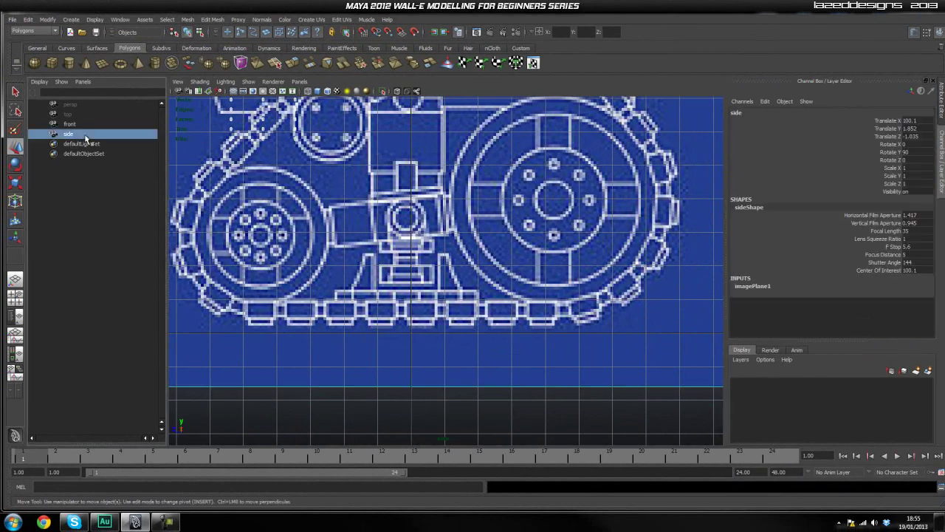
left_click(761, 290)
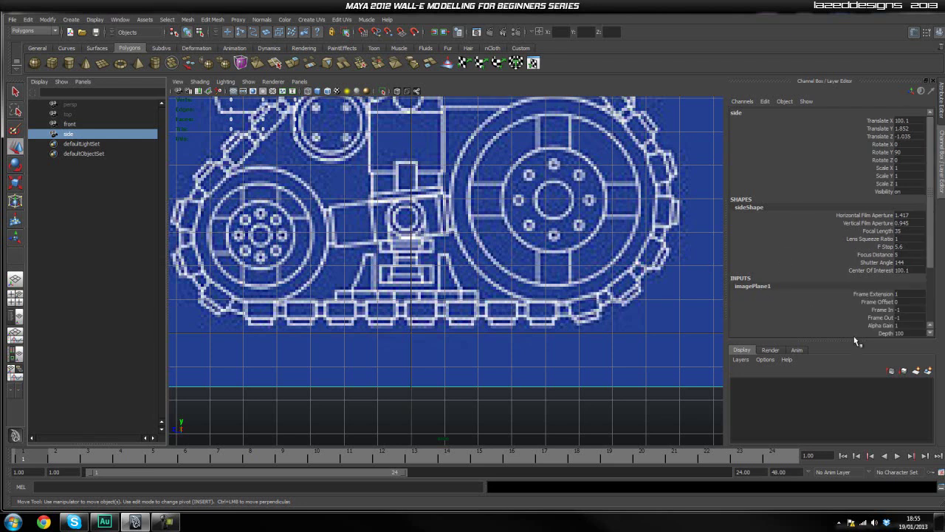
scroll(819, 318, "down", 2)
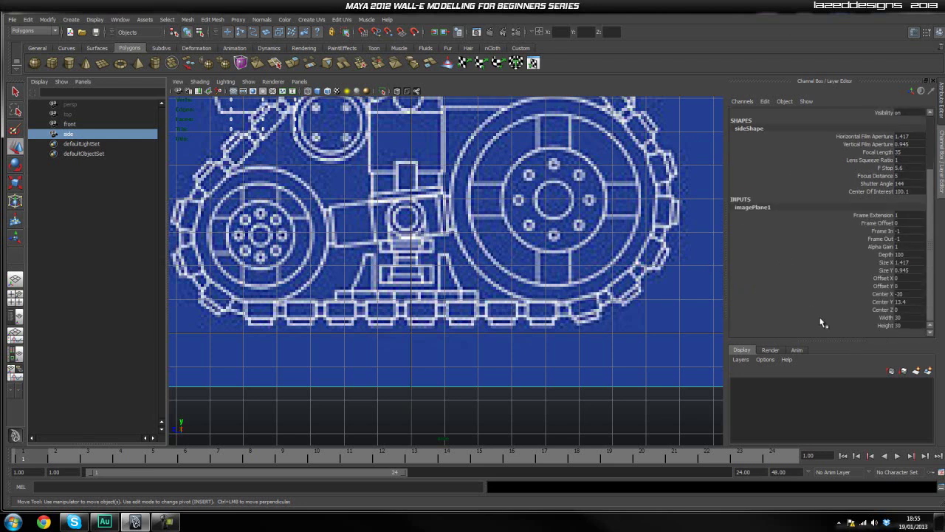
left_click(890, 302)
middle_click_drag(545, 285, 545, 288)
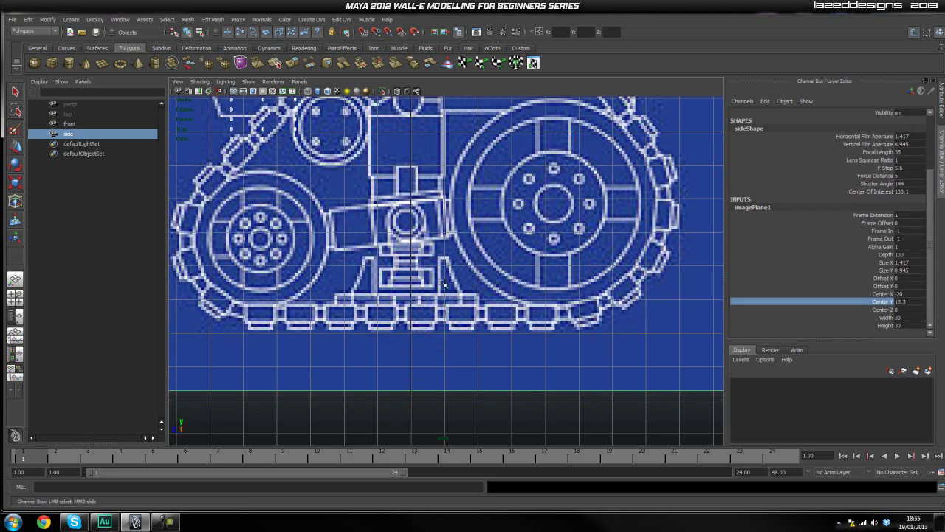
Check in the front view how the bottom of the tracks lines up with the horizontal grid axis.
key("space")
left_click_drag(425, 298, 418, 328)
middle_click_drag(458, 301, 451, 159, "alt")
scroll(451, 337, "down", 3)
middle_click_drag(452, 338, 427, 131, "alt")
middle_click_drag(434, 277, 447, 209, "alt")
right_click_drag(384, 274, 505, 299, "alt")
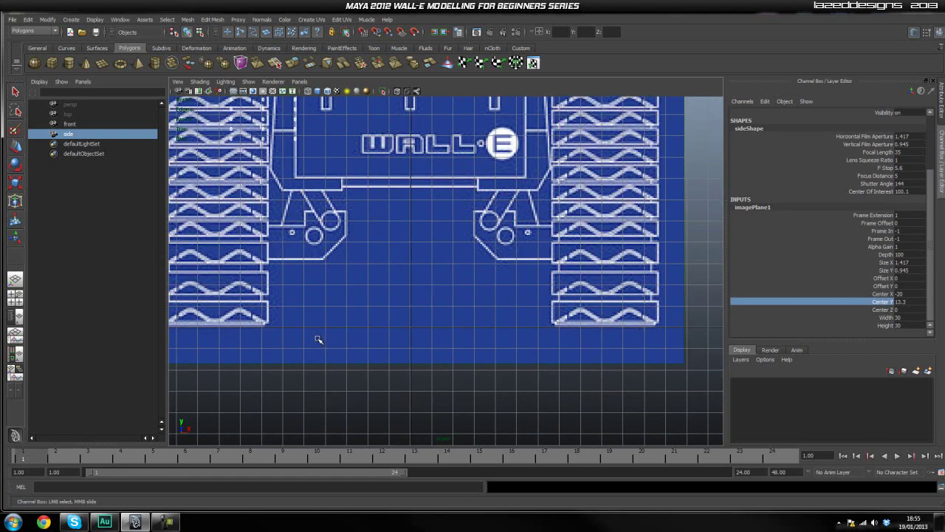
right_click_drag(341, 340, 417, 329, "alt")
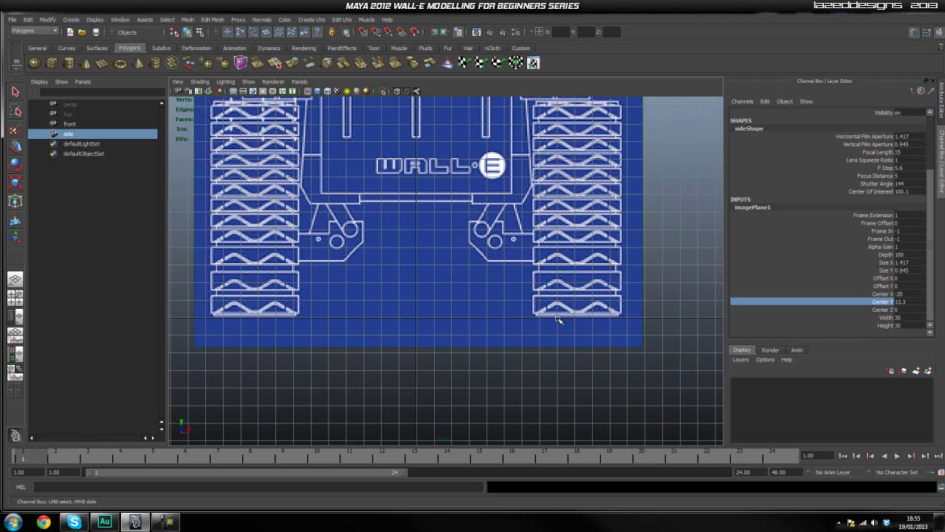
Switch back to the perspective view and clear the selection.
key("space")
left_click_drag(412, 312, 456, 339)
left_click(570, 350)
left_click_drag(513, 354, 474, 361, "alt")
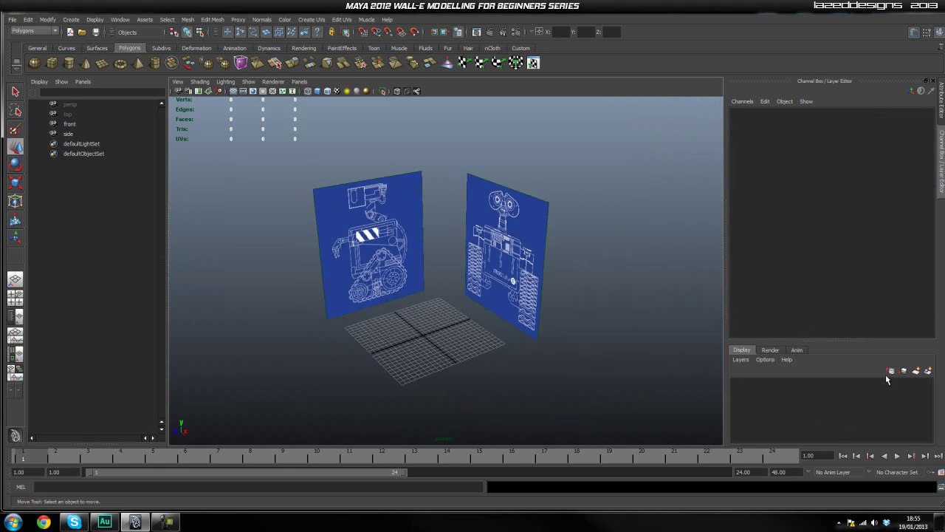
Create a new empty display layer in the Layer Editor.
left_click(916, 371)
left_click(778, 384)
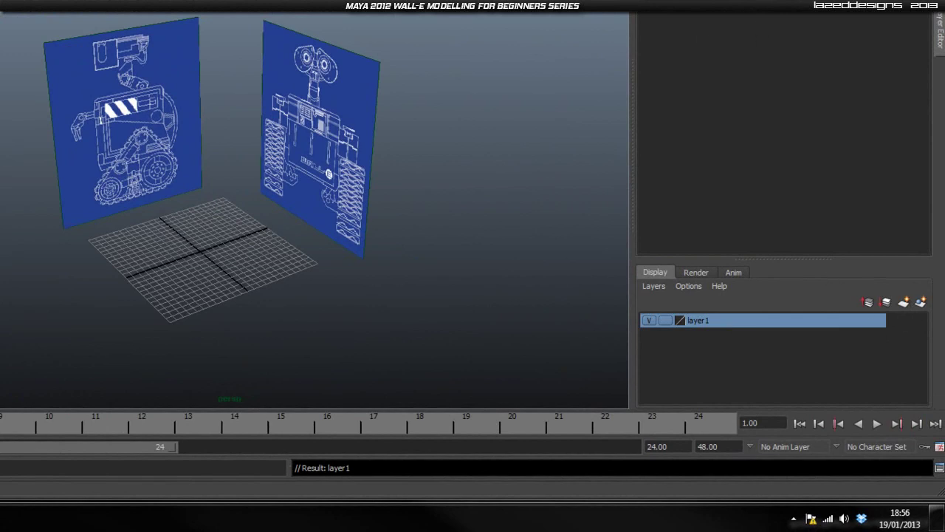
key("ctrl+a")
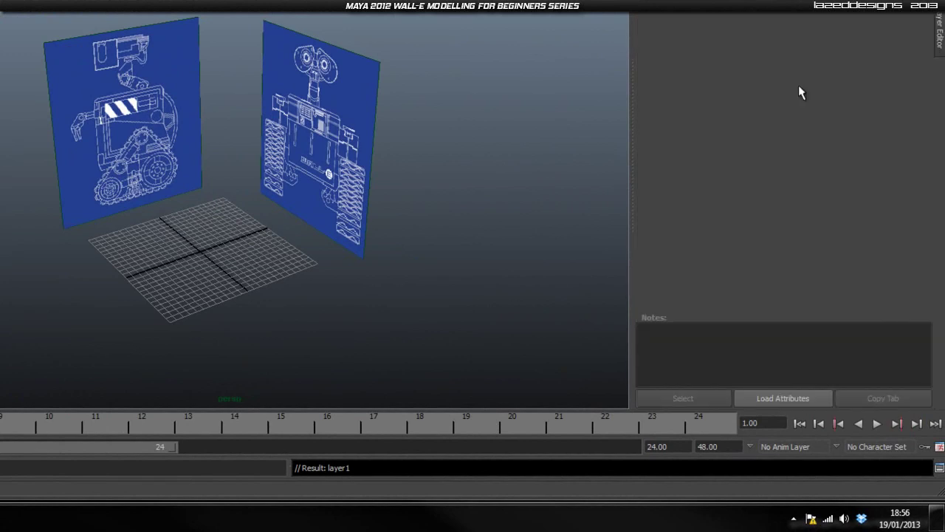
key("ctrl+a")
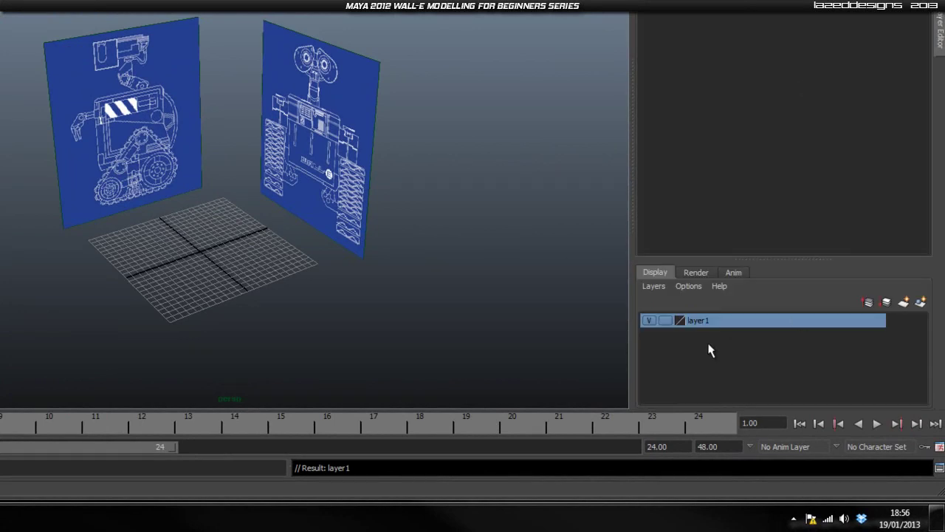
double_click(695, 321)
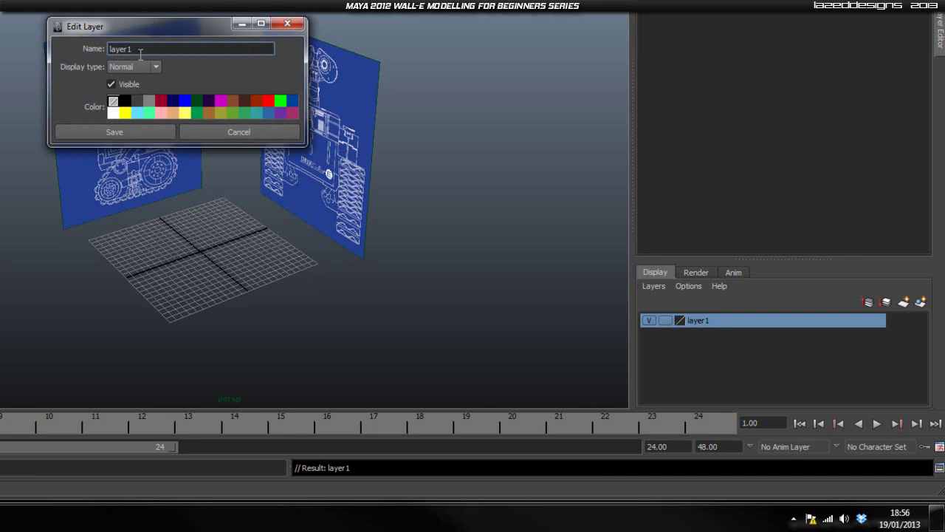
double_click(117, 48)
type("_+")
left_click(203, 134)
Add the side and front image planes to layer1 and set the layer's display type to Reference.
left_click(200, 133)
left_click(263, 133, "shift")
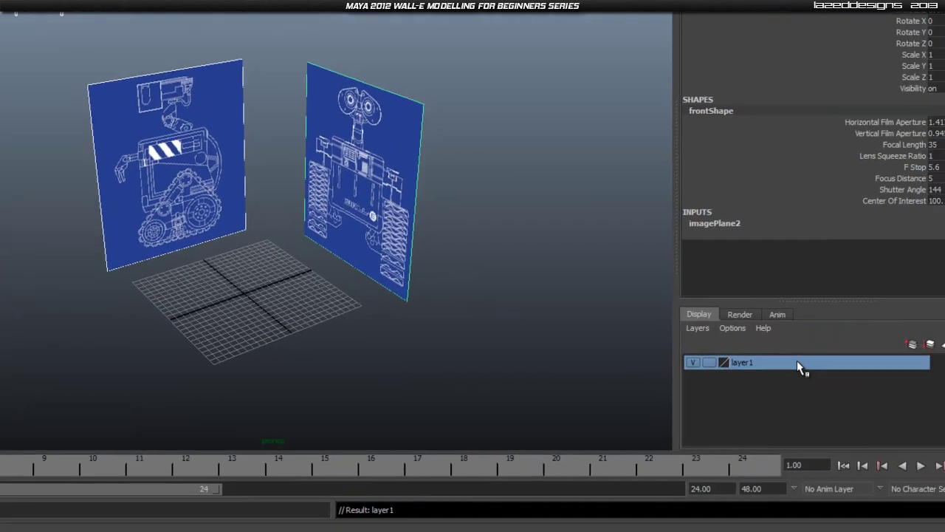
right_click(797, 361)
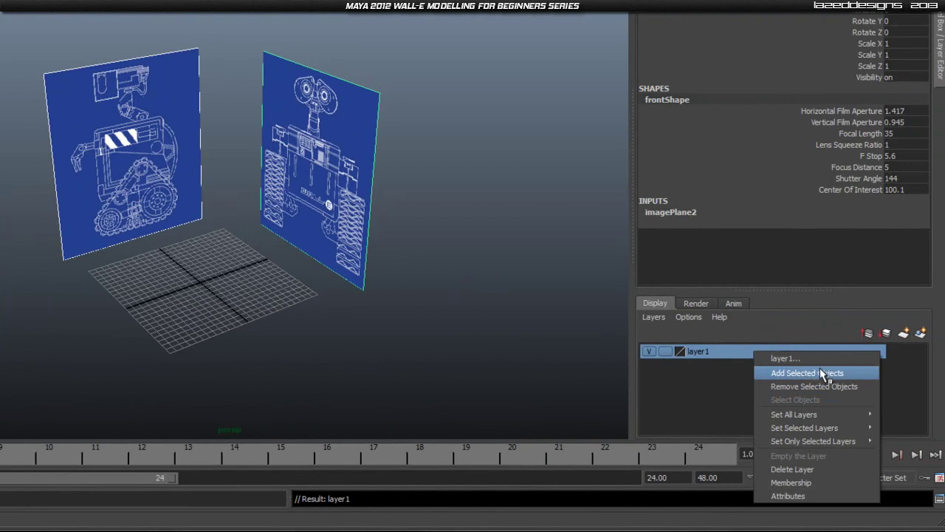
left_click(824, 374)
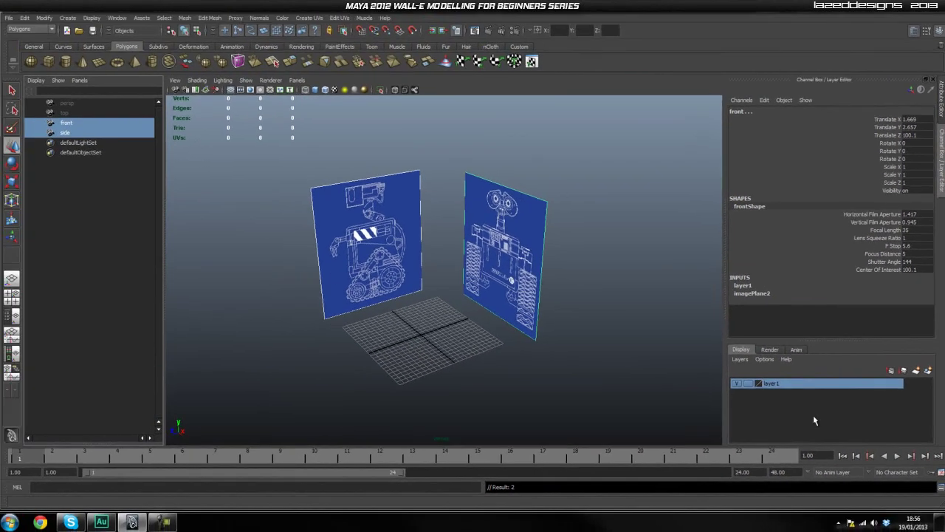
left_click(746, 384)
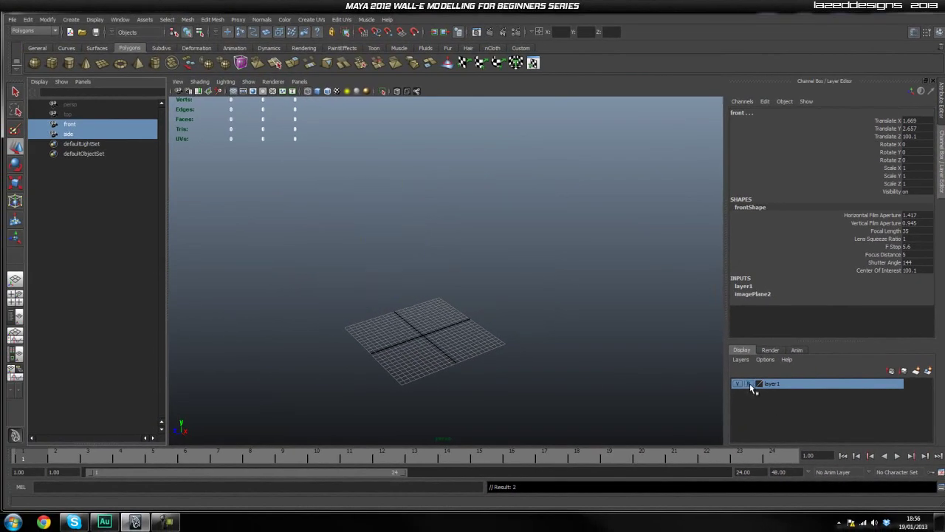
left_click(749, 384)
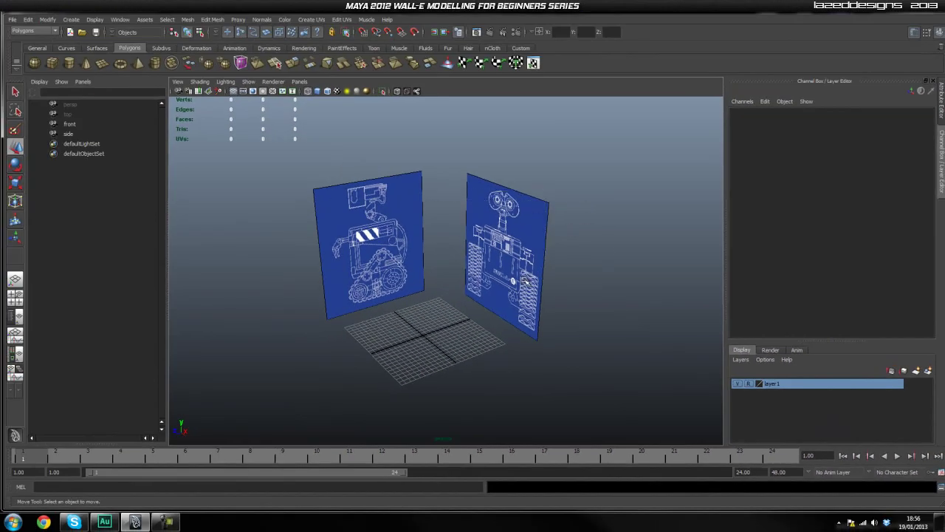
mouse_move(441, 325)
left_mouse_down("alt")
mouse_move(486, 302)
mouse_move(453, 323)
left_mouse_up("alt")
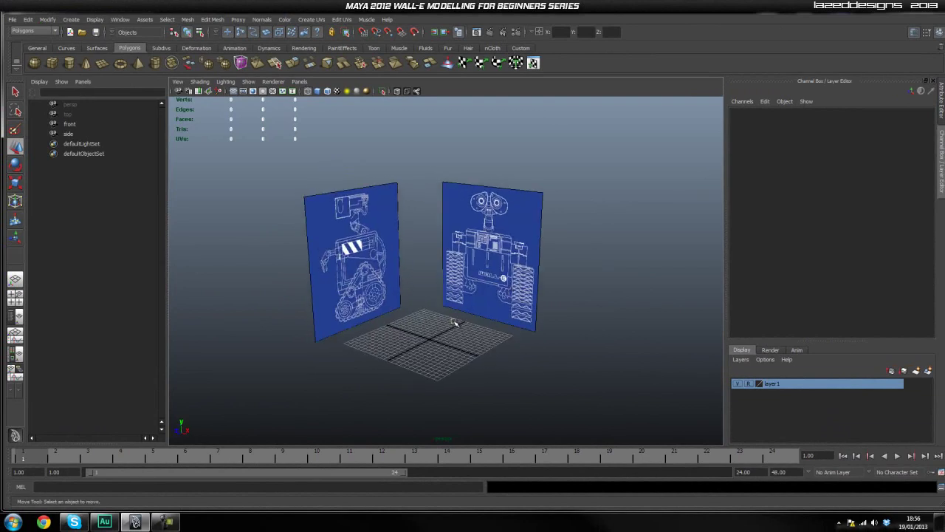
scroll(473, 325, "up", 8)
scroll(489, 288, "down", 8)
left_click_drag(493, 276, 516, 288, "alt")
scroll(512, 296, "up", 5)
scroll(512, 297, "down", 5)
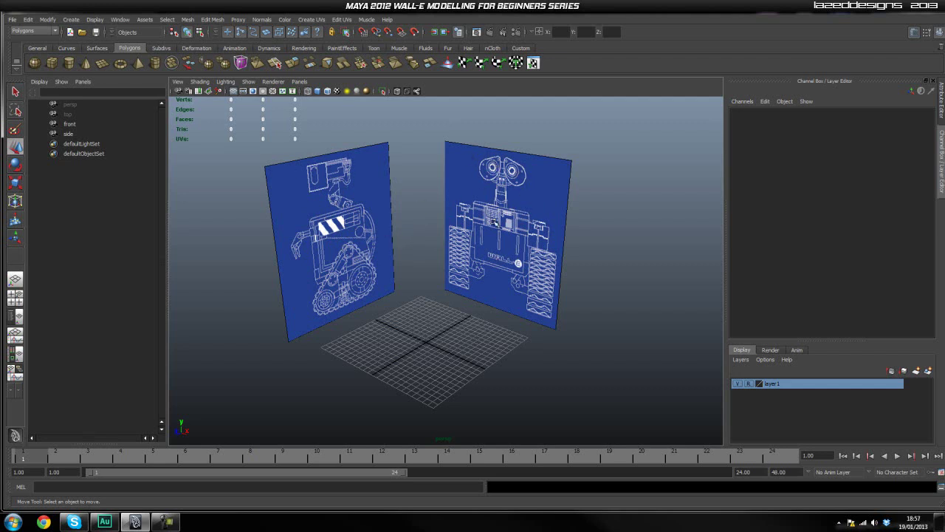
scroll(446, 279, "up", 3)
left_click_drag(446, 279, 447, 273, "alt")
scroll(448, 273, "down", 6)
middle_click_drag(451, 272, 448, 263, "alt")
scroll(457, 272, "up", 4)
scroll(455, 268, "down", 1)
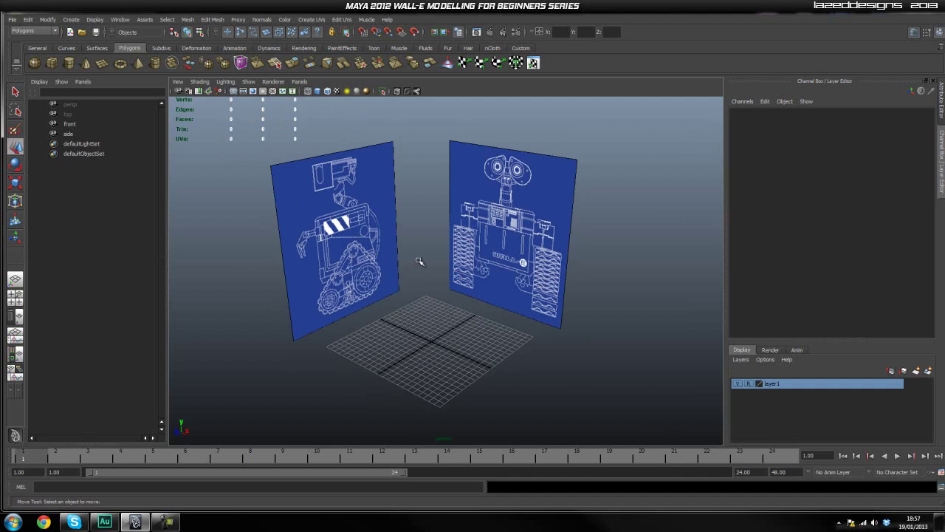
Switch to the side view and frame Wall-E's box-shaped body.
key("space")
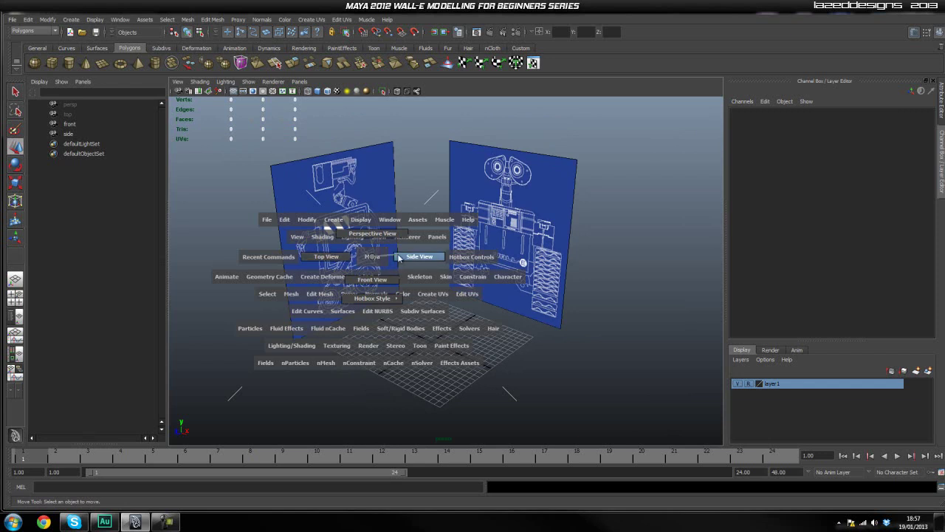
left_click_drag(409, 259, 420, 257)
scroll(432, 236, "down", 4)
middle_click_drag(438, 199, 434, 351, "alt")
middle_click_drag(472, 212, 479, 286, "alt")
scroll(487, 271, "up", 2)
scroll(487, 271, "down", 2)
scroll(395, 264, "down", 1)
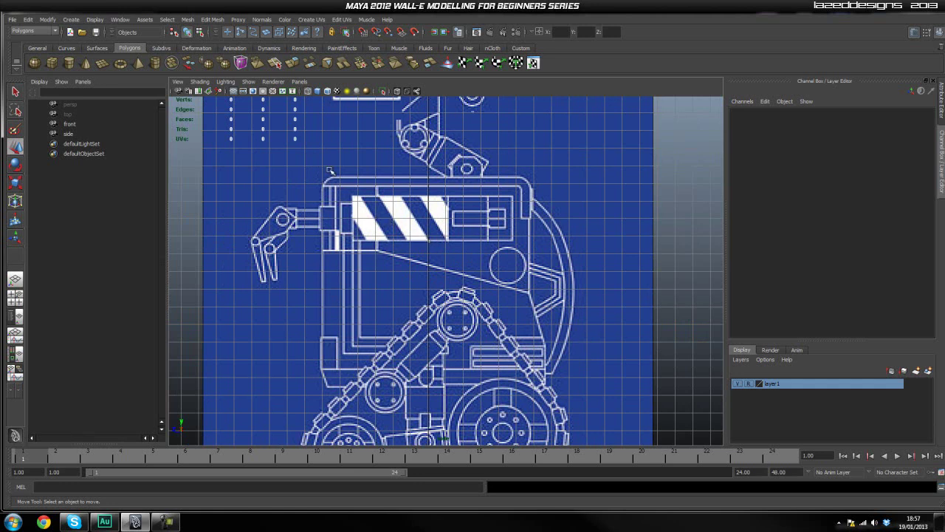
scroll(505, 286, "up", 1)
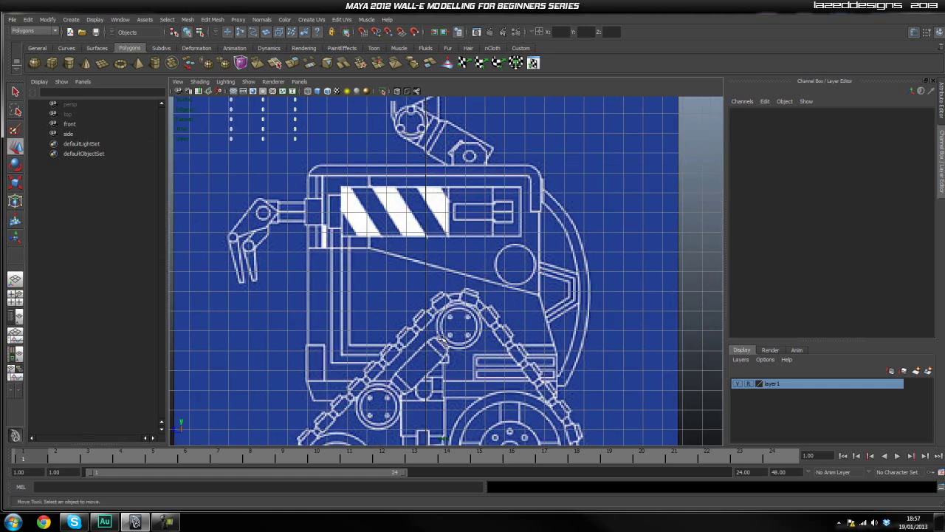
mouse_move(513, 280)
middle_mouse_down("alt")
mouse_move(504, 278)
mouse_move(513, 278)
middle_mouse_up("alt")
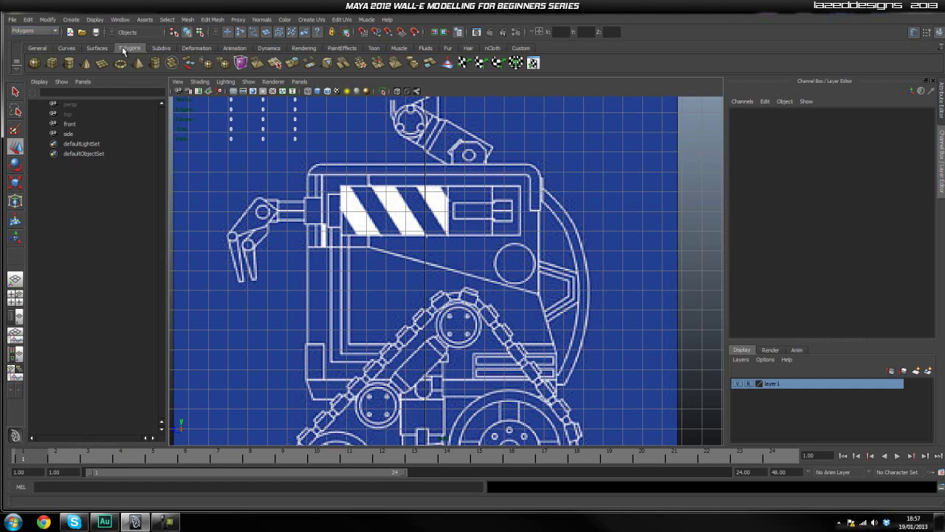
Create a polygon cube, drawing its base over the body outline in the side view and pulling out its depth in the front view.
left_click(53, 63)
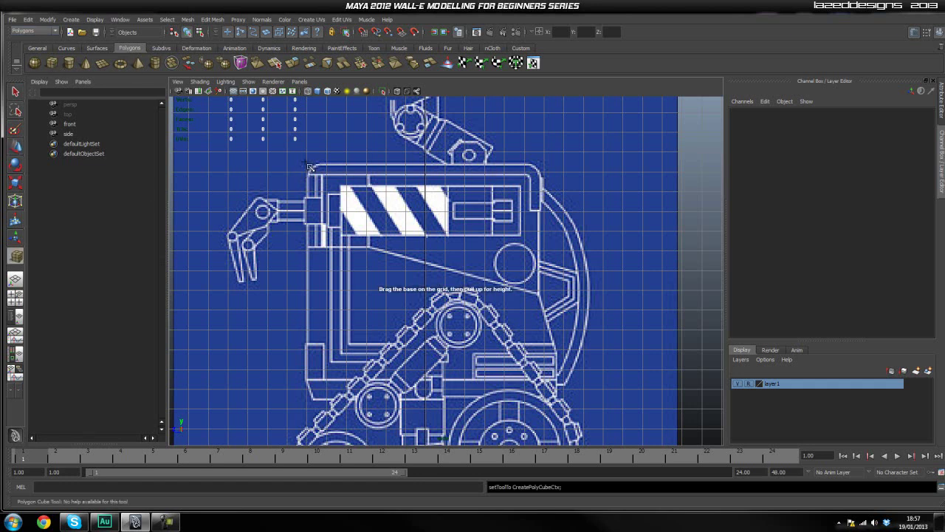
left_click_drag(313, 169, 560, 405)
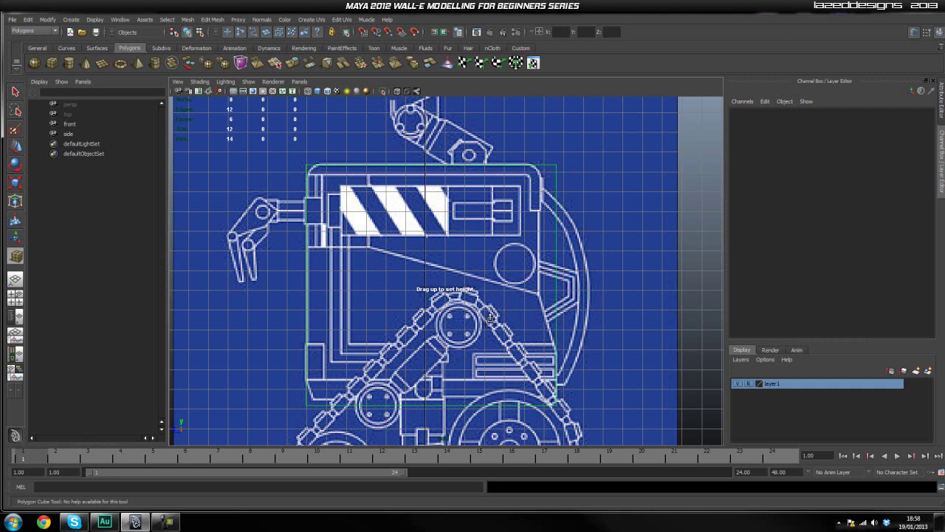
key("space")
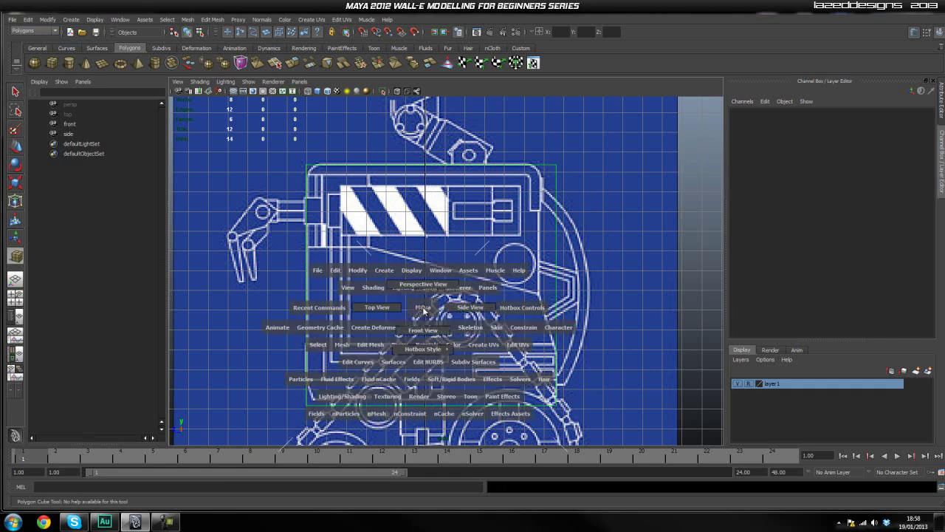
left_click(420, 331)
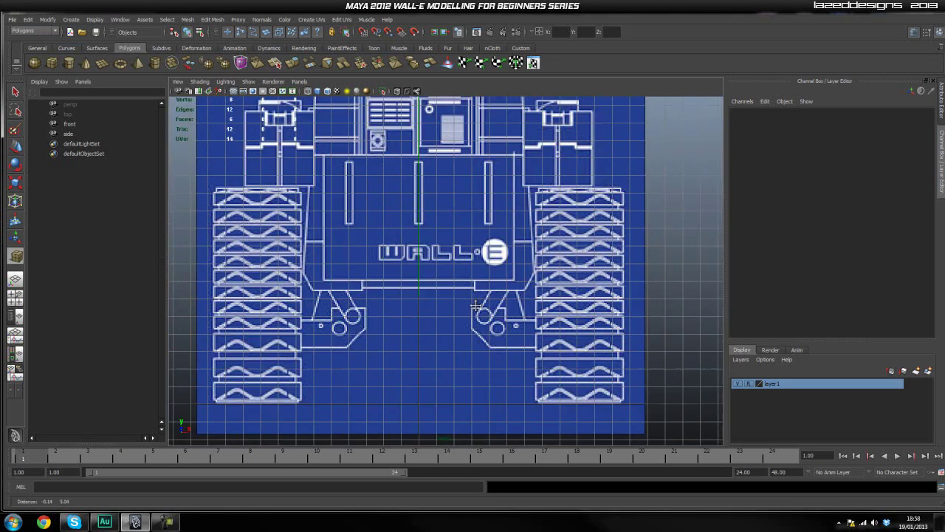
left_click_drag(542, 242, 626, 269)
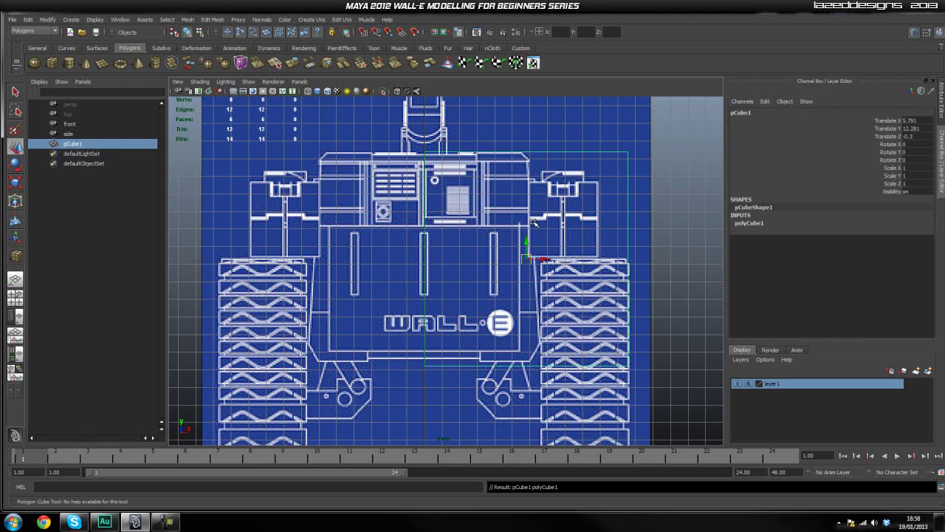
Display the cube shaded and move it along X to centre it on the body in the front view.
key("5")
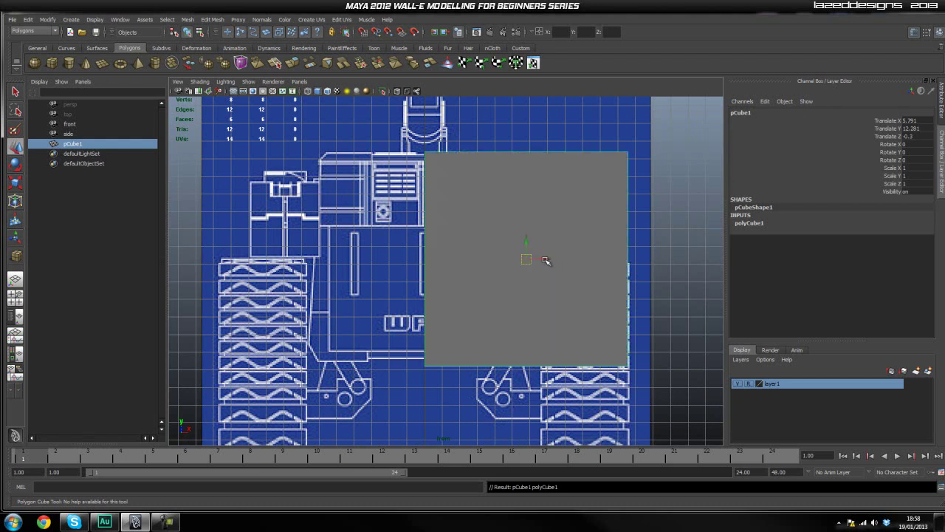
left_click_drag(547, 260, 445, 267)
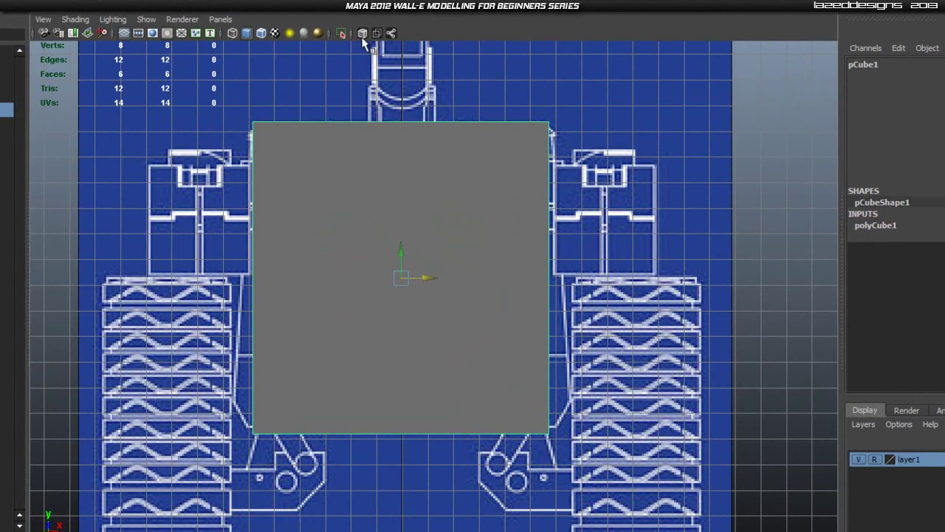
Turn on X-Ray display and compare the cube with the body outline in the front view.
left_click(363, 35)
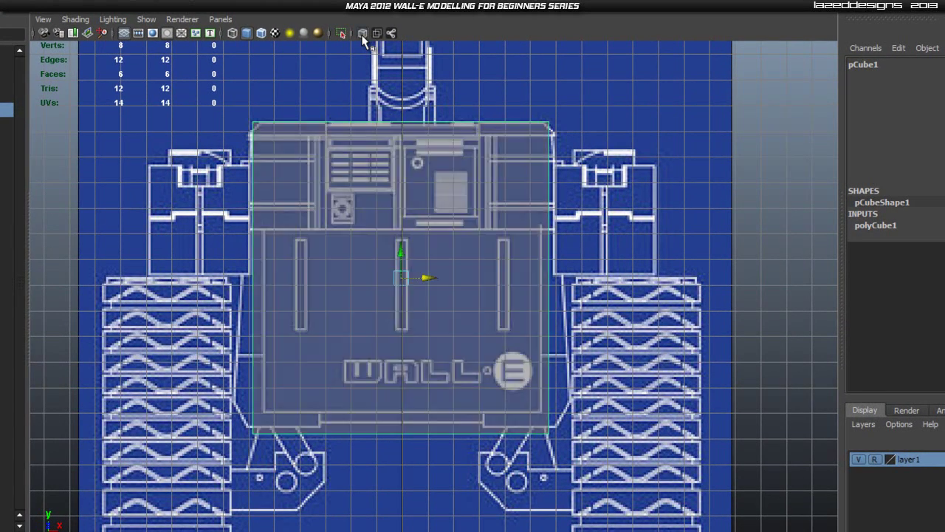
left_click(616, 165)
scroll(505, 133, "up", 3)
middle_click_drag(493, 145, 486, 192, "alt")
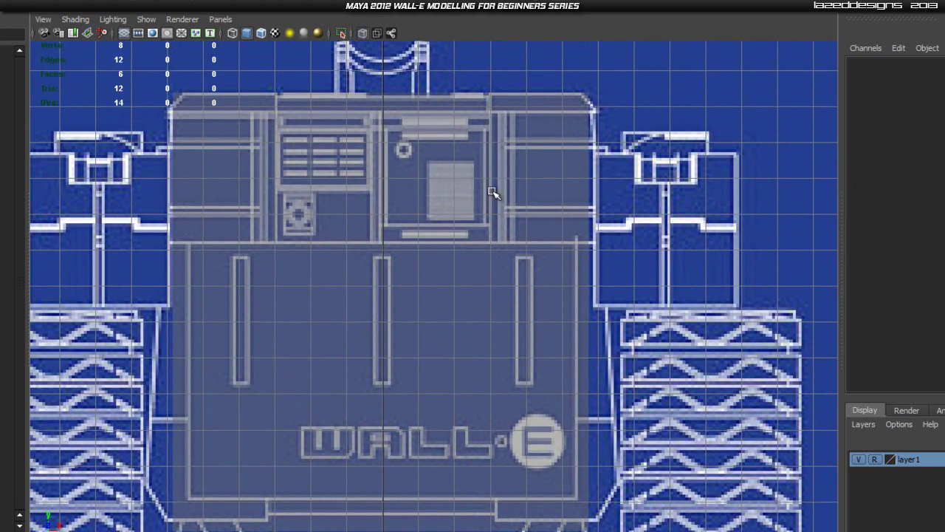
left_click(527, 126)
middle_click_drag(658, 432, 652, 373, "alt")
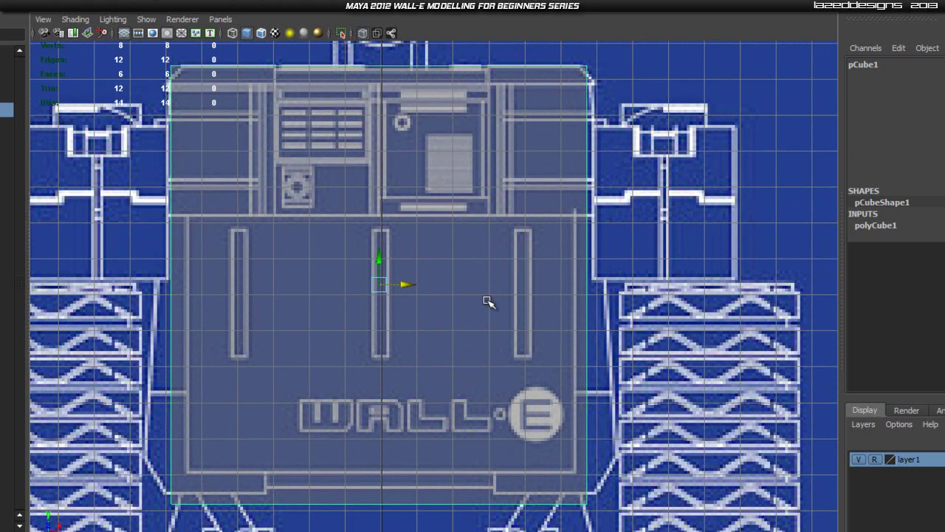
Scale the cube's bottom vertices wider in X to match the body's flared base and raise them onto its lower outline.
mouse_move(474, 352)
right_mouse_down()
mouse_move(477, 374)
mouse_move(473, 328)
mouse_move(477, 359)
right_mouse_up()
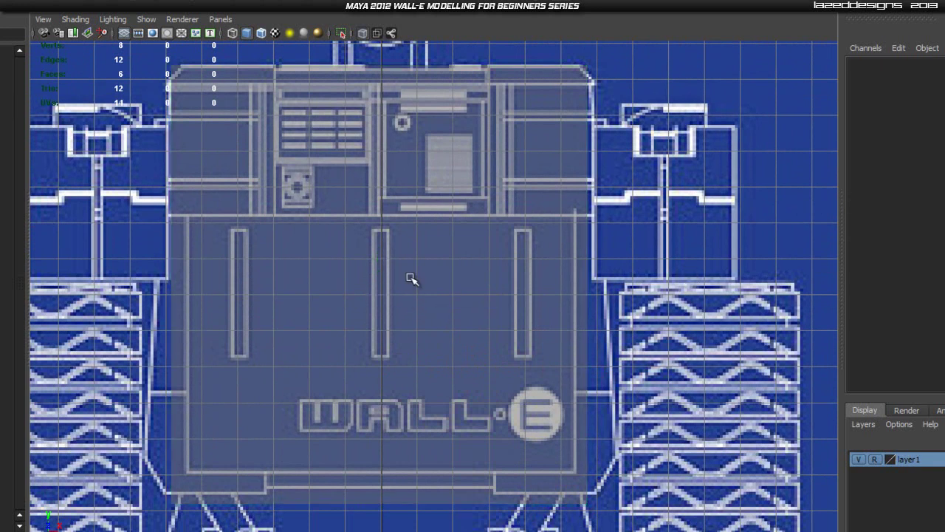
right_click_drag(417, 271, 418, 272)
right_click_drag(384, 271, 362, 270)
middle_click_drag(636, 527, 614, 452, "alt")
left_click_drag(629, 417, 142, 481)
key("r")
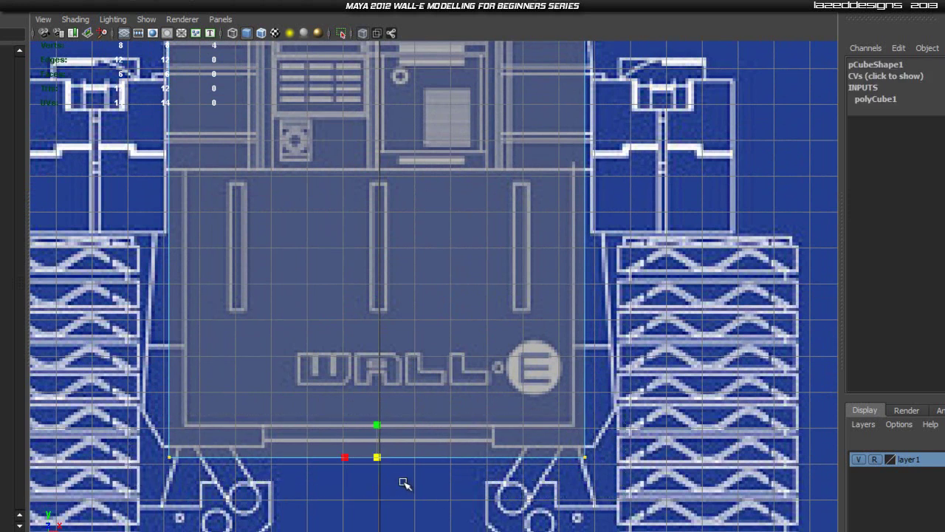
mouse_move(348, 458)
left_mouse_down()
mouse_move(333, 456)
mouse_move(339, 460)
left_mouse_up()
key("w")
left_click_drag(377, 434, 377, 422)
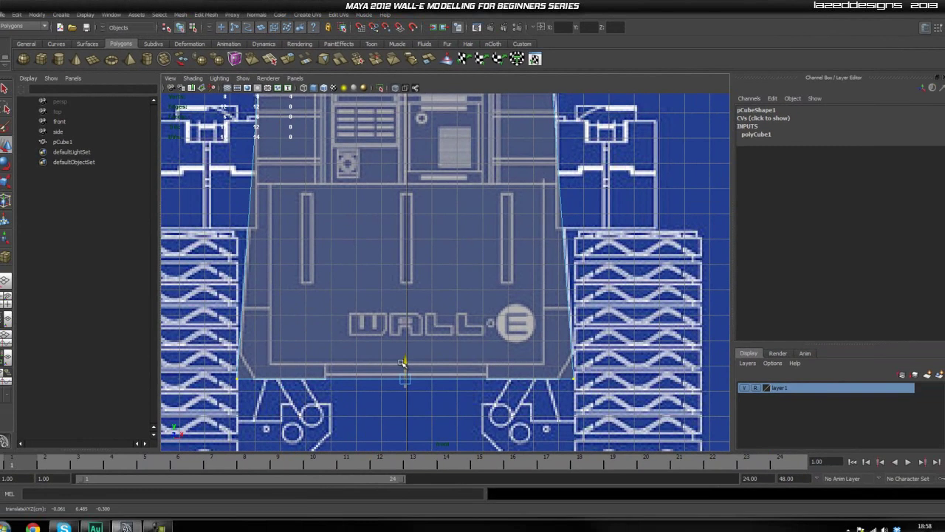
left_click(674, 359)
In the side view, move the cube's top rear vertices inward to the body's upper rear edge.
scroll(611, 316, "down", 3)
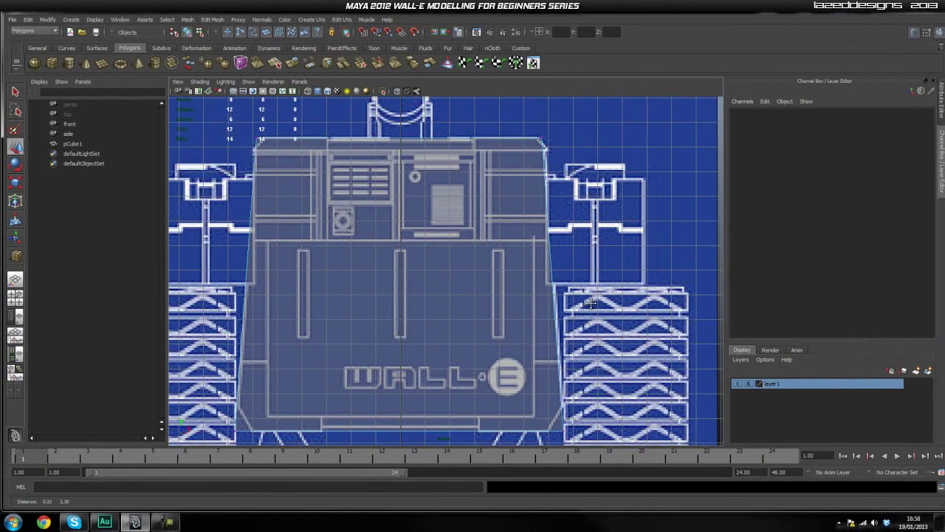
scroll(407, 321, "up", 4)
scroll(627, 297, "up", 3)
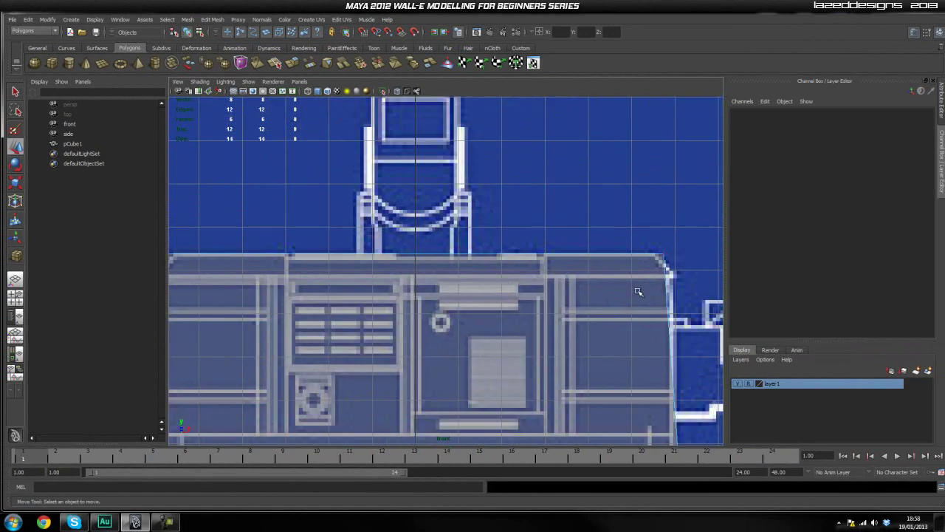
scroll(574, 281, "down", 5)
key("space")
left_click_drag(397, 332, 455, 336)
scroll(455, 336, "down", 1)
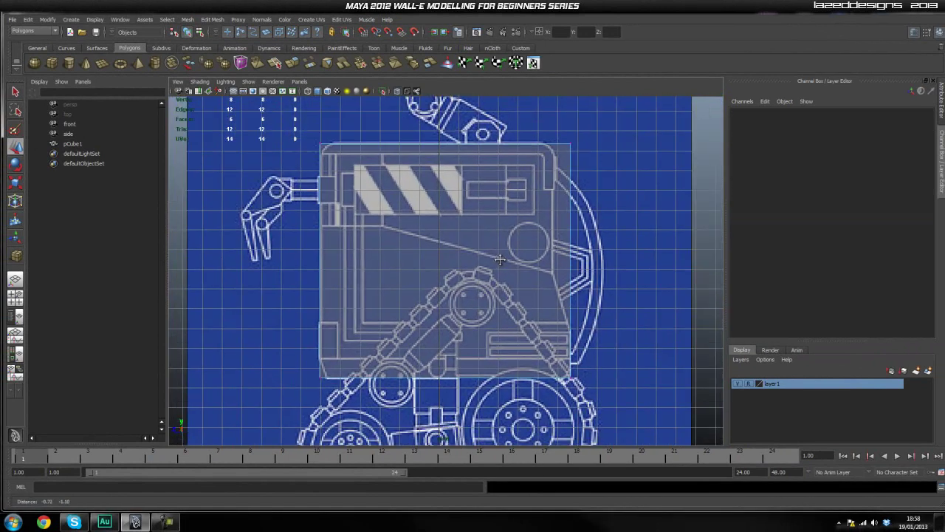
scroll(530, 304, "up", 3)
mouse_move(530, 305)
middle_mouse_down("alt")
mouse_move(507, 341)
mouse_move(504, 389)
middle_mouse_up("alt")
middle_click_drag(550, 237, 556, 295, "alt")
left_click_drag(570, 252, 517, 267)
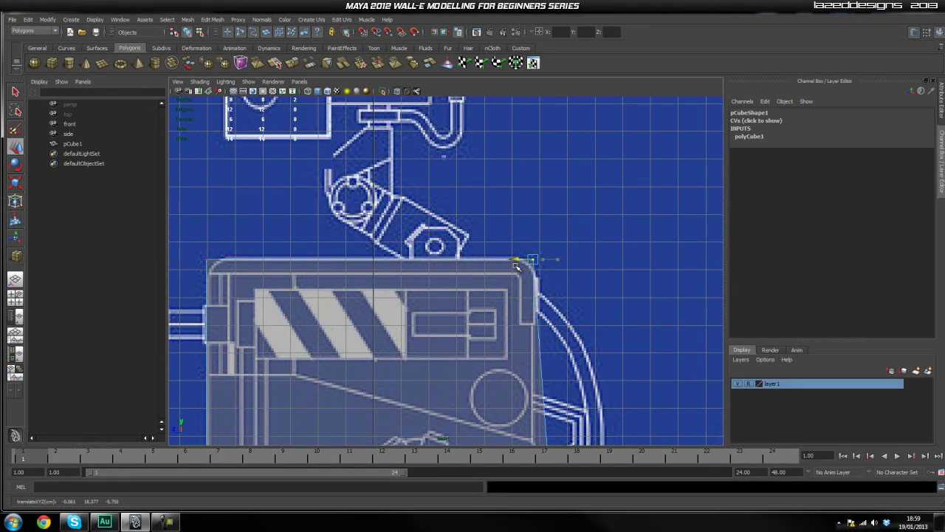
left_click(629, 276)
Move the cube's top front and top rear vertices inward to where the body's rounded top corners begin.
middle_click_drag(407, 279, 544, 275, "alt")
left_click_drag(333, 228, 371, 276)
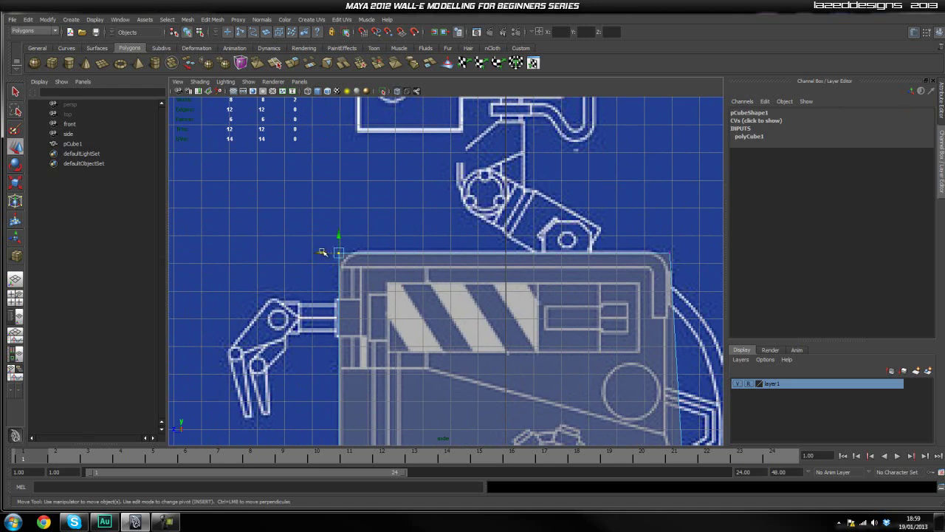
left_click_drag(326, 253, 340, 251)
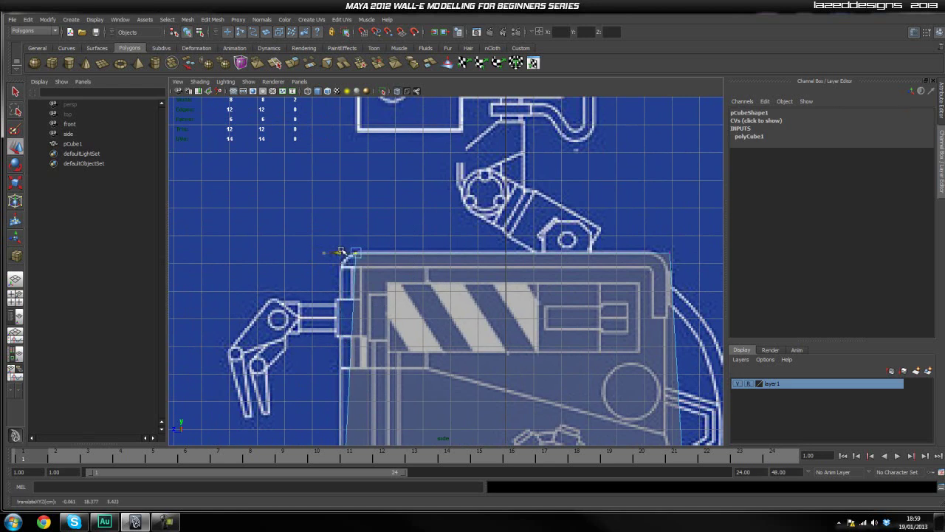
left_click(227, 252)
middle_click_drag(641, 284, 578, 283, "alt")
left_click_drag(626, 231, 572, 256)
left_click(706, 274)
Tear off the Edit Mesh commands as a floating window and place it clear of the body in the side view.
middle_click_drag(616, 420, 564, 220, "alt")
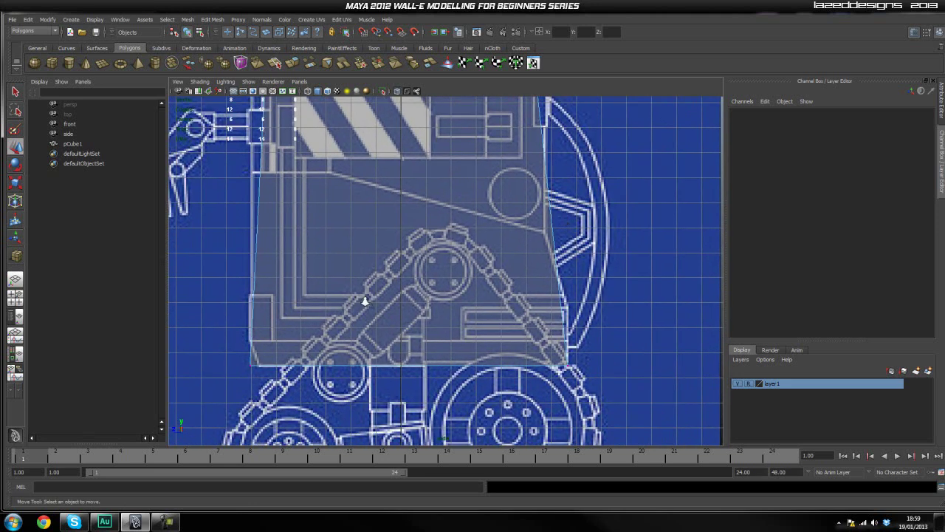
scroll(365, 302, "up", 2)
middle_click_drag(396, 302, 401, 294, "alt")
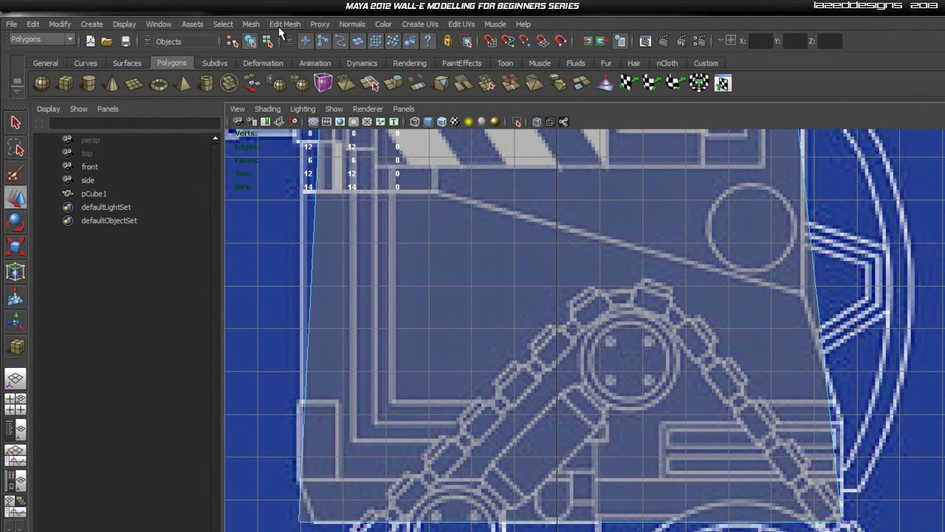
left_click(283, 25)
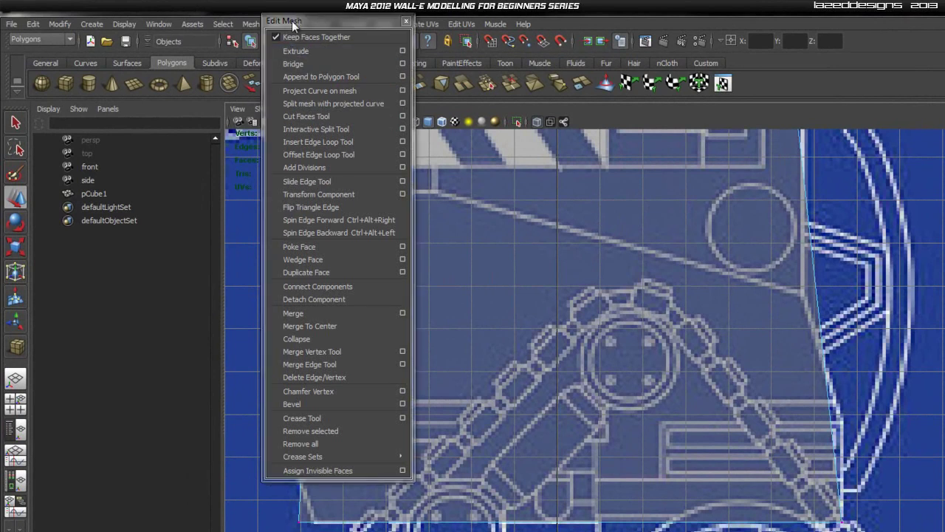
left_click(290, 35)
left_click_drag(686, 232, 895, 152)
middle_click_drag(565, 190, 564, 158, "alt")
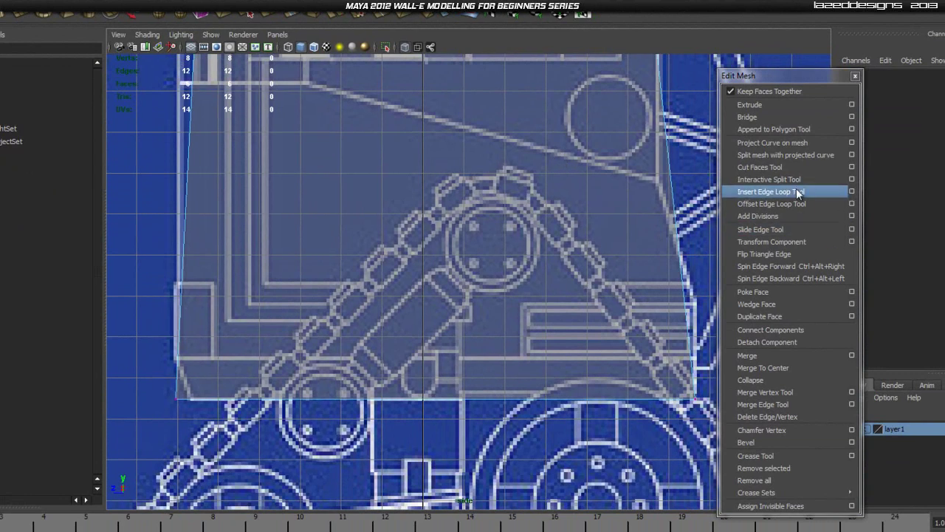
Insert four horizontal edge loops around the cube: at the lower trim line, across the vent panel, at the rear bend and below the top corners.
left_click(767, 193)
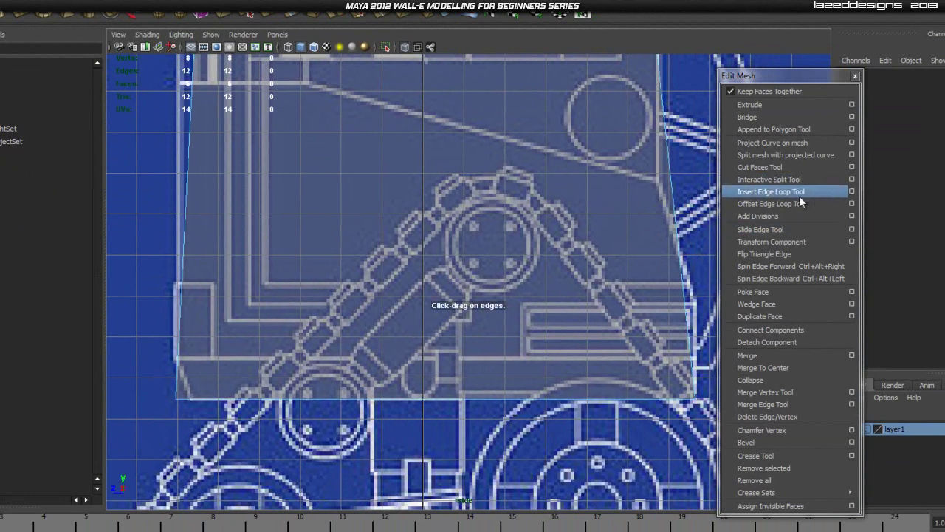
middle_click_drag(363, 341, 343, 336, "alt")
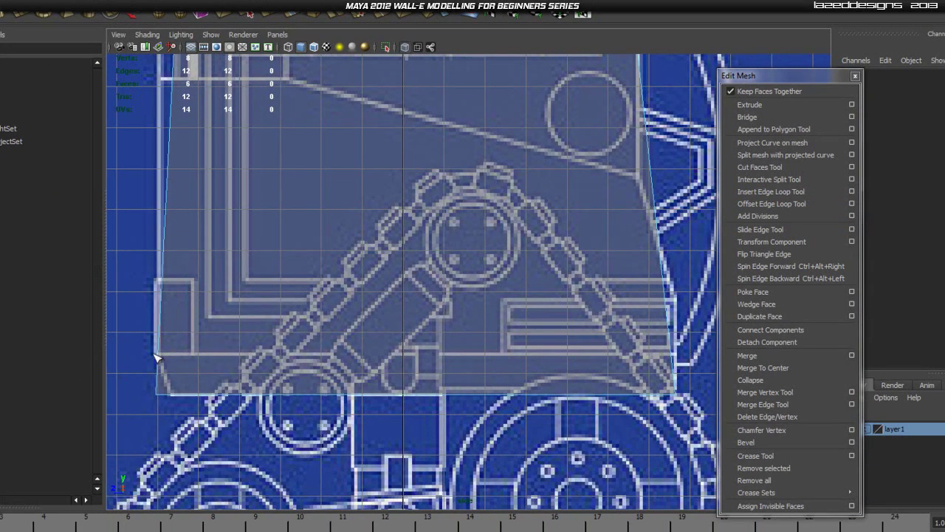
left_click_drag(161, 360, 161, 360)
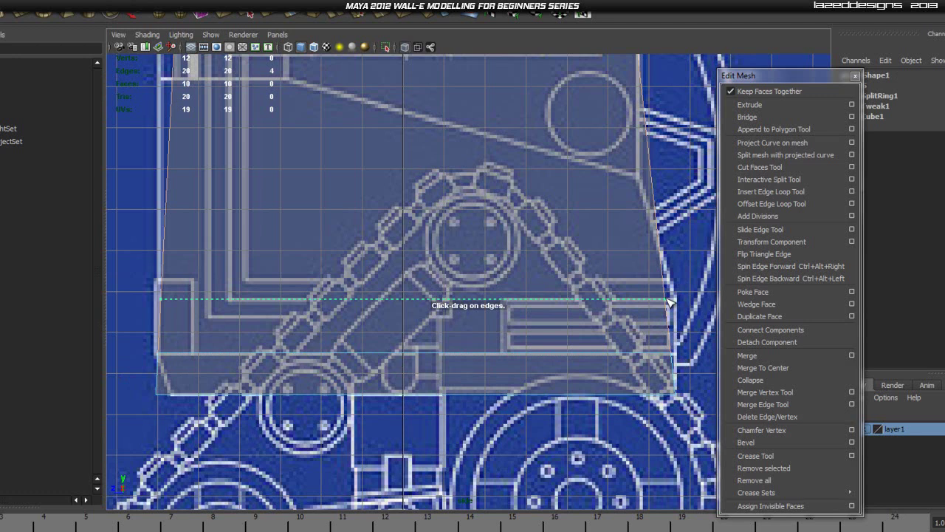
left_click_drag(669, 302, 669, 301)
left_click_drag(649, 175, 649, 177)
middle_click_drag(647, 172, 680, 286, "alt")
middle_click_drag(447, 133, 452, 229, "alt")
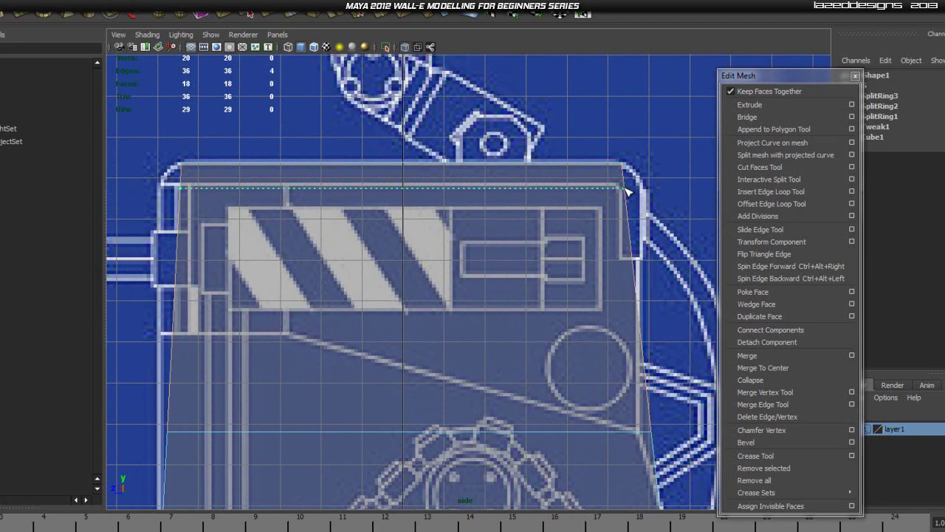
left_click_drag(625, 192, 626, 192)
In vertex mode, move the rear vertices of the topmost edge loop outward to the body's rear outline.
right_click_drag(505, 246, 441, 246)
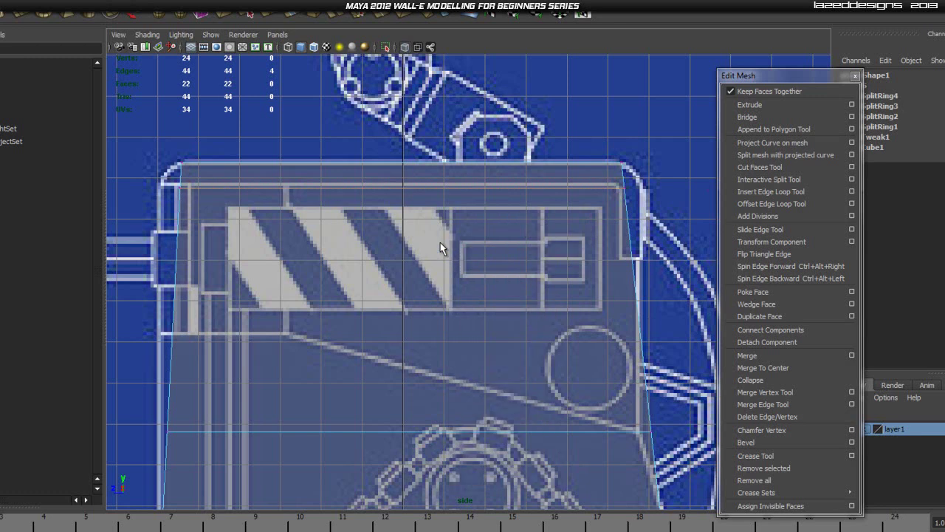
left_click_drag(688, 178, 584, 224)
left_click(659, 183)
middle_click_drag(660, 183, 477, 332, "alt")
scroll(555, 199, "up", 4)
left_click_drag(553, 214, 493, 264)
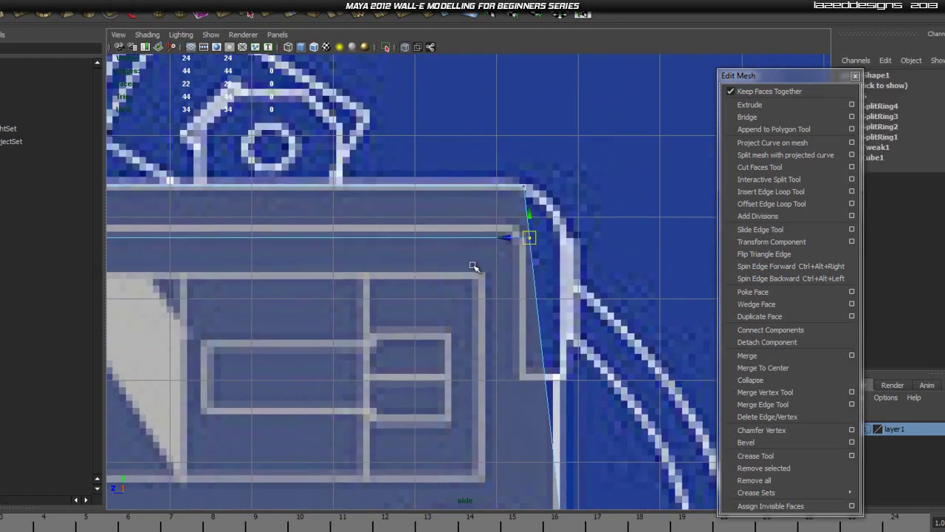
middle_click_drag(505, 238, 550, 237)
middle_click_drag(382, 255, 698, 270, "alt")
middle_click_drag(332, 270, 699, 281, "alt")
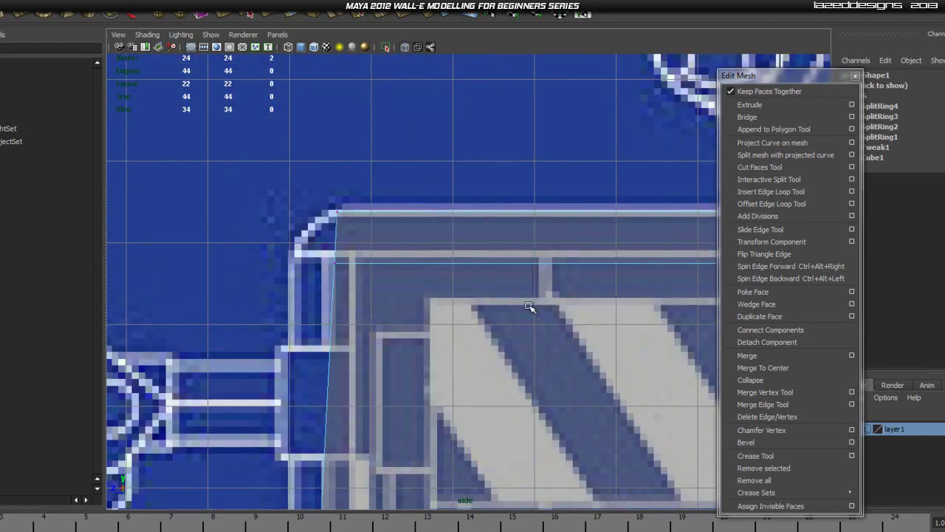
Move the front vertices of the topmost edge loop outward to the body's front outline in the side view.
left_click_drag(362, 256, 265, 290)
left_click_drag(313, 266, 267, 273)
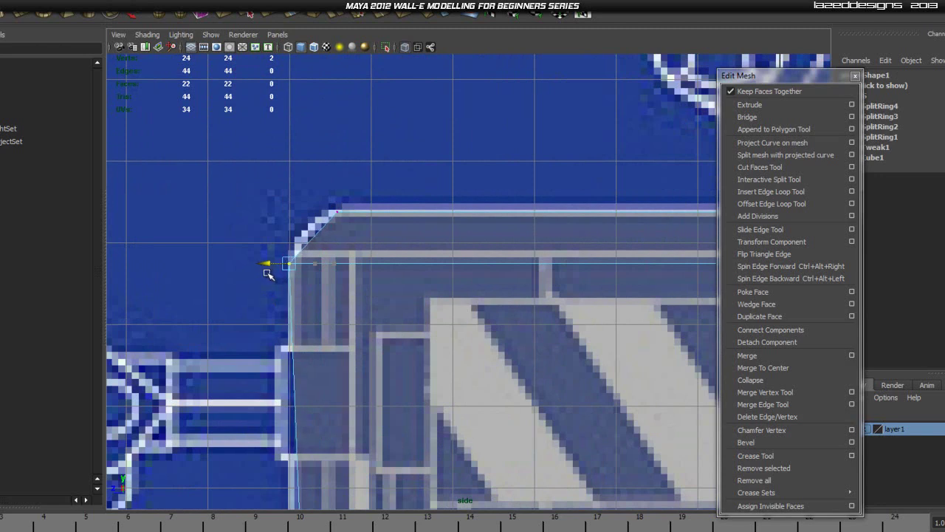
left_click(259, 278)
Move the front vertices of the edge loop at the rear bend's height outward to the body's front outline.
middle_click_drag(367, 337, 382, 44, "alt")
scroll(380, 293, "down", 5)
middle_click_drag(490, 388, 477, 303, "alt")
scroll(399, 273, "up", 5)
left_click_drag(346, 248, 244, 298)
left_click_drag(300, 259, 280, 259)
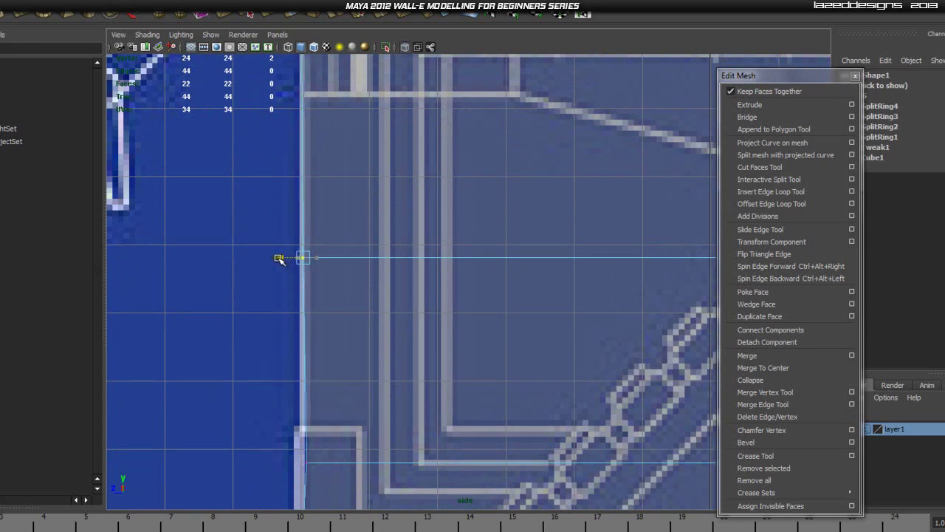
left_click(250, 334)
Align the rear vertices of the bend-height edge loop with the corner where the body's rear outline changes angle.
middle_click_drag(361, 382, 139, 282, "alt")
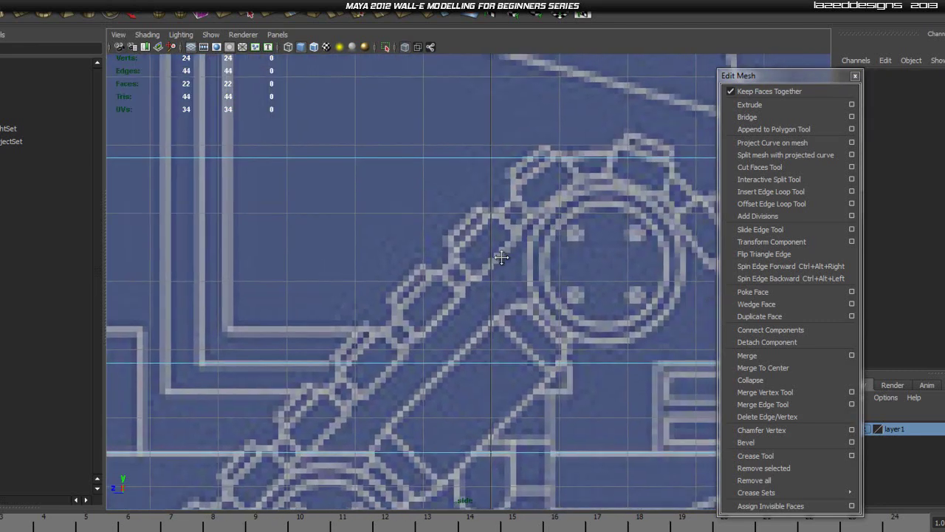
middle_click_drag(664, 192, 268, 270, "alt")
left_click_drag(510, 230, 497, 244)
middle_click_drag(480, 235, 464, 237)
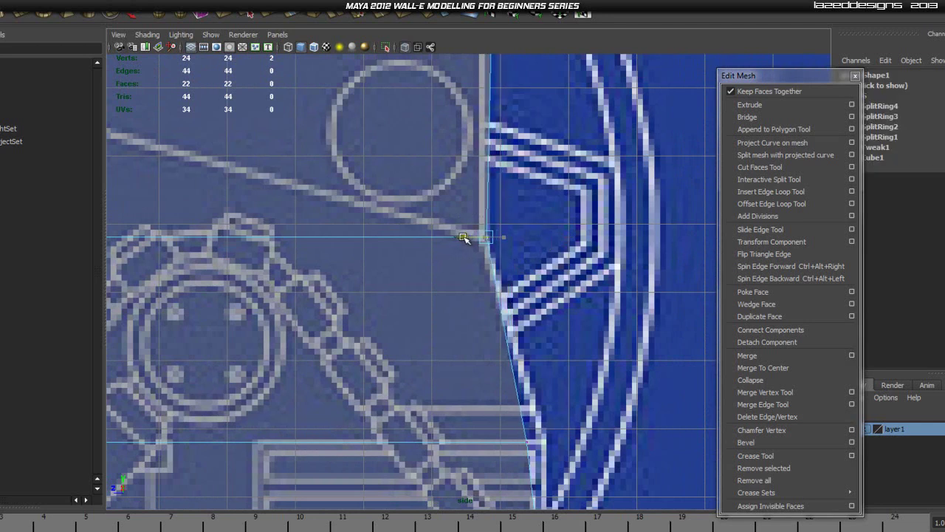
left_click(580, 218)
Nudge the rear vertices of the topmost edge loop onto the base of the rounded top rear corner.
middle_click_drag(521, 204, 515, 392, "alt")
middle_click_drag(491, 115, 493, 205, "alt")
scroll(494, 138, "up", 2)
scroll(494, 139, "up", 1)
middle_click_drag(494, 141, 486, 208, "alt")
left_click_drag(505, 127, 462, 172)
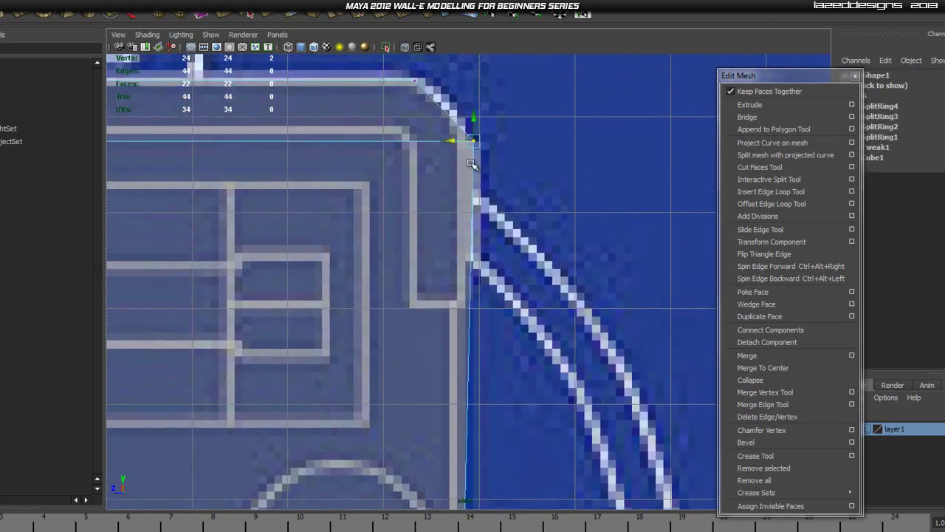
middle_click_drag(449, 138, 441, 139)
left_click(427, 219)
Adjust the rear vertices of the vent-panel and lower trim edge loops to follow the body's lower rear outline.
middle_click_drag(497, 343, 468, 85, "alt")
scroll(470, 104, "down", 6)
middle_click_drag(478, 472, 500, 258, "alt")
scroll(506, 281, "up", 4)
middle_click_drag(503, 214, 520, 415, "alt")
scroll(529, 281, "up", 2)
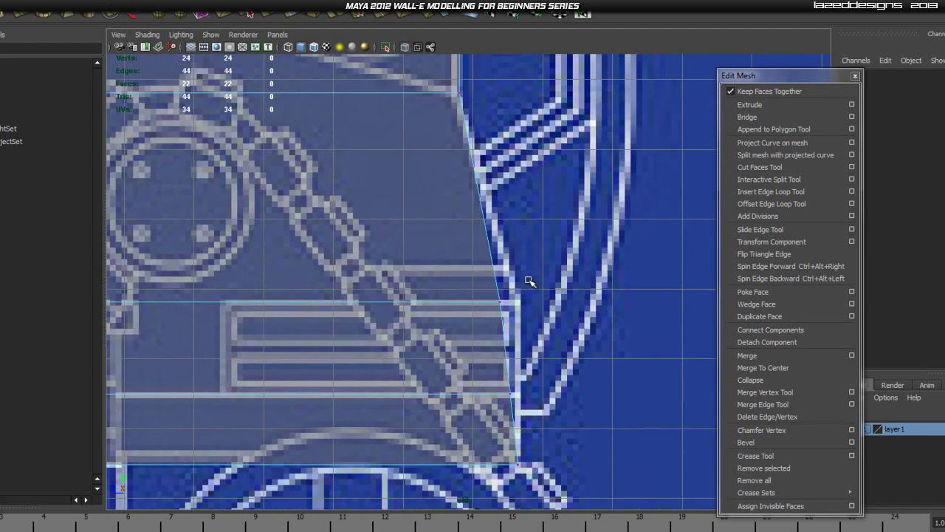
mouse_move(509, 292)
left_mouse_down()
mouse_move(485, 323)
mouse_move(507, 300)
left_mouse_up()
left_click(572, 371)
left_click_drag(554, 378, 434, 423)
left_click_drag(483, 394, 491, 391)
left_click(553, 406)
Align the lower front vertices with the body's front outline in the side view.
middle_click_drag(534, 432, 556, 333, "alt")
scroll(287, 350, "down", 8)
middle_click_drag(251, 347, 421, 358, "alt")
scroll(355, 340, "up", 5)
scroll(300, 327, "up", 4)
middle_click_drag(298, 343, 415, 302, "alt")
left_click_drag(275, 319, 407, 414)
left_click_drag(284, 344, 310, 342)
left_click(460, 269)
scroll(487, 276, "down", 8)
In the front view, scale the cube's top vertices inward to where the bevelled top corners begin.
key("space")
left_click_drag(416, 327, 418, 353)
scroll(632, 285, "up", 3)
scroll(618, 285, "down", 2)
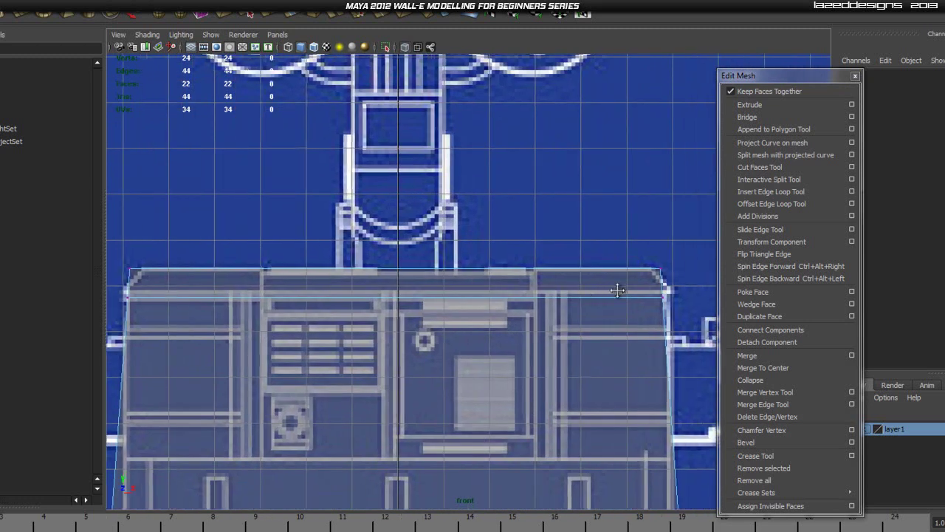
left_click_drag(638, 260, 197, 281)
key("r")
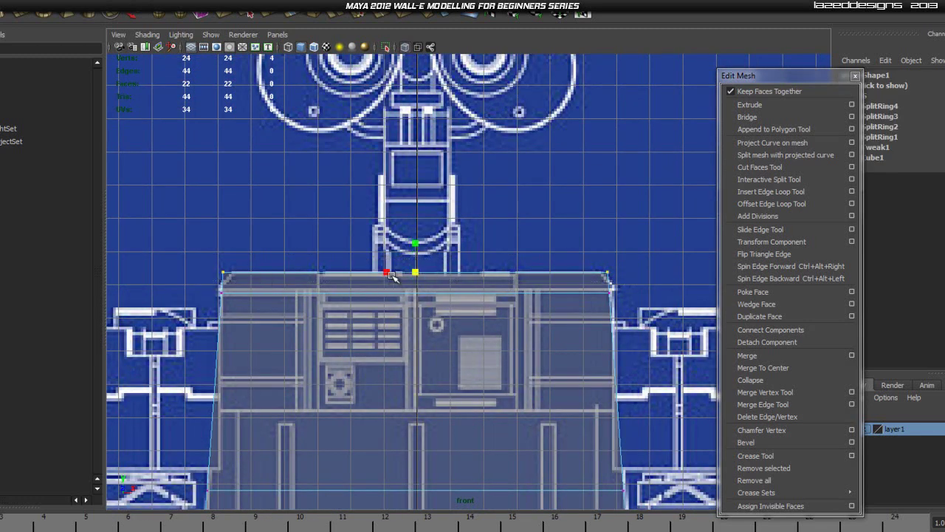
left_click_drag(386, 272, 387, 273)
Scale the topmost edge loop's vertices outward to the body's full width below the bevelled corners.
left_click_drag(634, 326, 152, 288)
left_click_drag(445, 294, 443, 293)
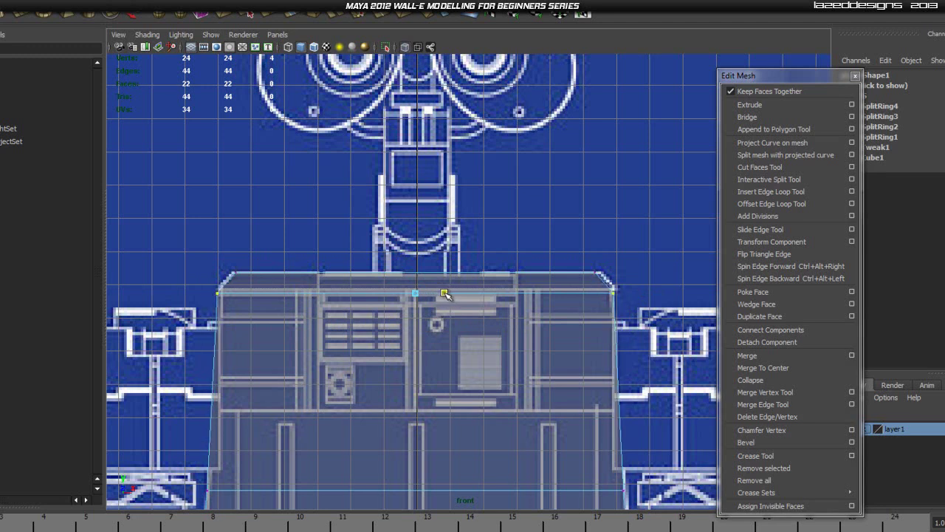
middle_click_drag(608, 385, 641, 260, "alt")
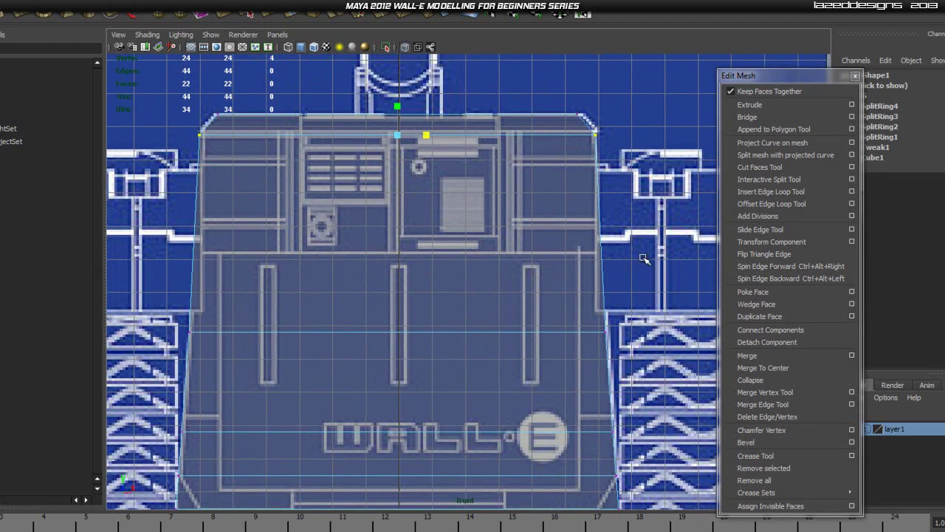
left_click(640, 316)
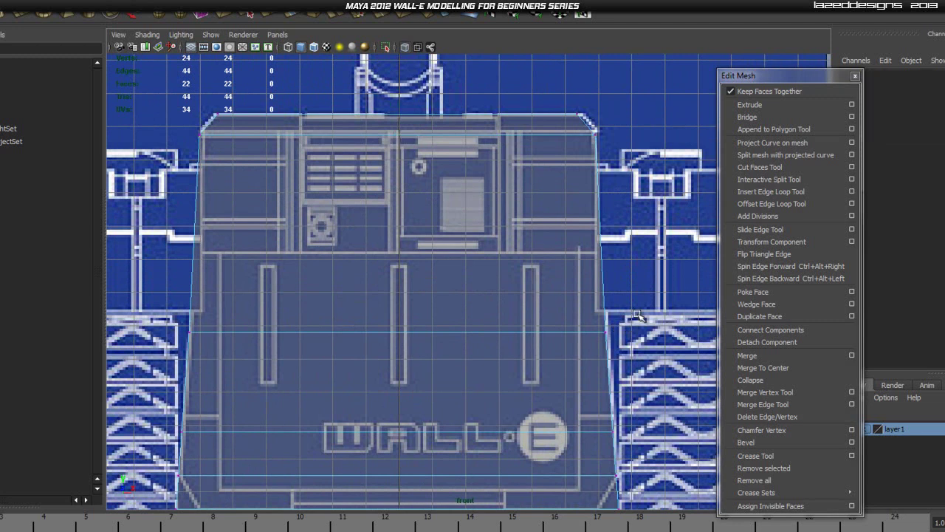
Scale the bend-height loop and the bottom vertices in width to match the front outline, and return to object mode.
middle_click_drag(636, 365, 630, 318, "alt")
left_click_drag(630, 272, 138, 322)
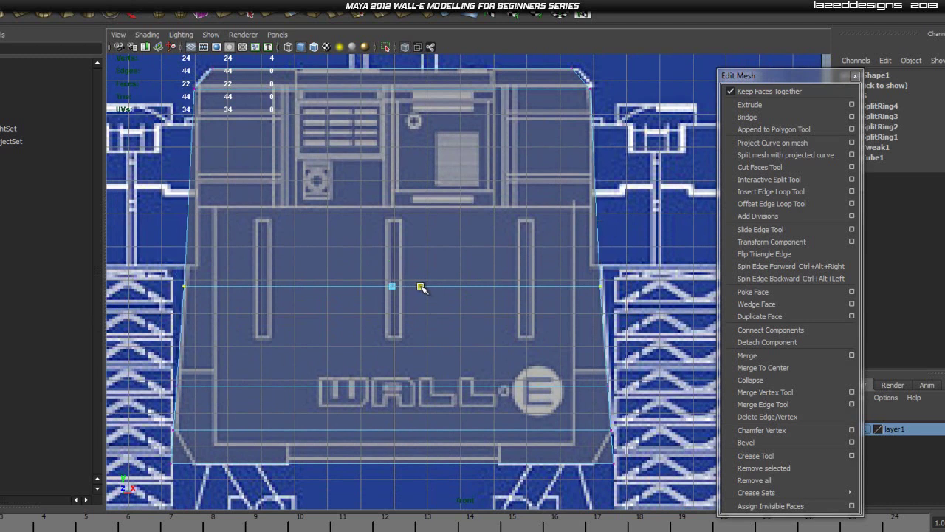
left_click(659, 285)
middle_click_drag(621, 346, 624, 258, "alt")
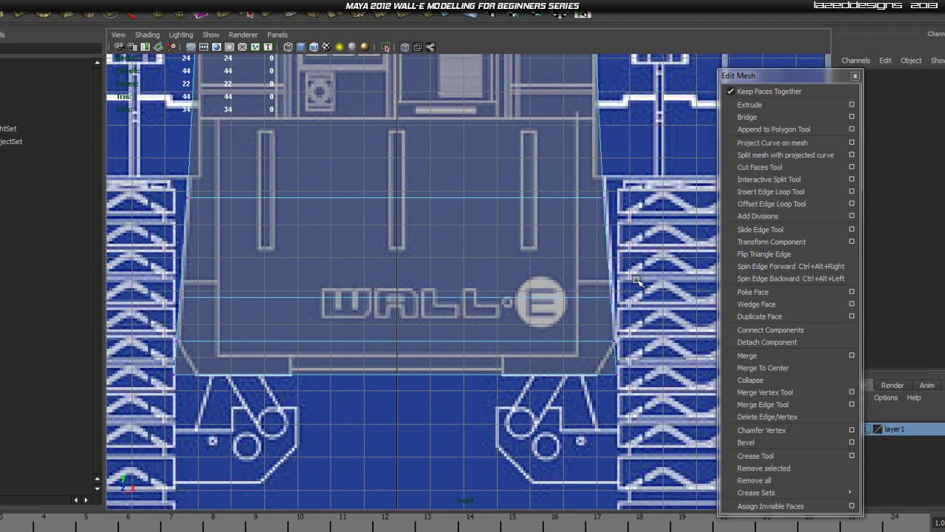
left_click_drag(642, 367, 142, 410)
left_click_drag(365, 375, 369, 376)
right_click_drag(424, 260, 476, 240)
Turn off X-ray shading in the perspective view and check the solid body shape against the reference images.
scroll(432, 212, "down", 4)
middle_click_drag(452, 231, 452, 301, "alt")
key("space")
left_click_drag(452, 300, 454, 273)
scroll(453, 272, "down", 3)
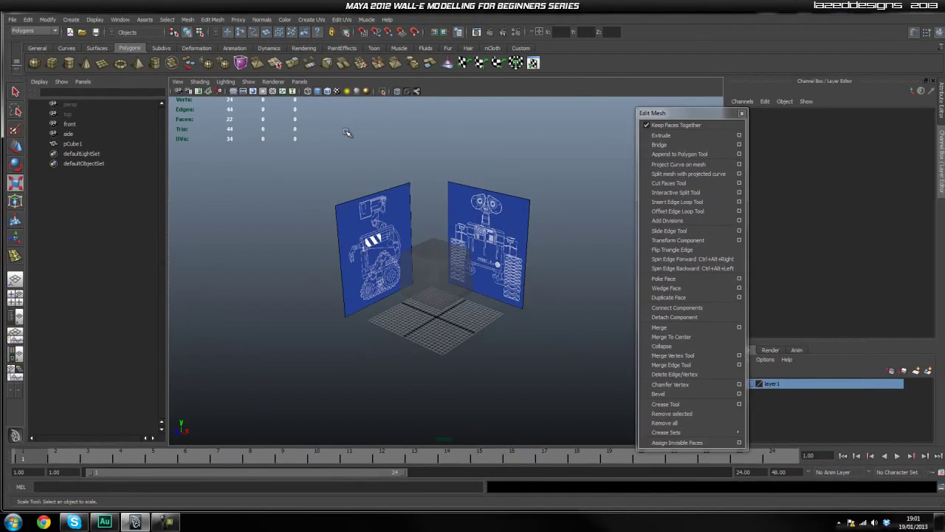
left_click(397, 92)
scroll(457, 320, "up", 5)
mouse_move(458, 321)
left_mouse_down("alt")
mouse_move(540, 388)
mouse_move(463, 313)
mouse_move(347, 327)
mouse_move(460, 313)
left_mouse_up("alt")
scroll(459, 313, "down", 8)
middle_click_drag(460, 312, 439, 292, "alt")
scroll(426, 289, "up", 5)
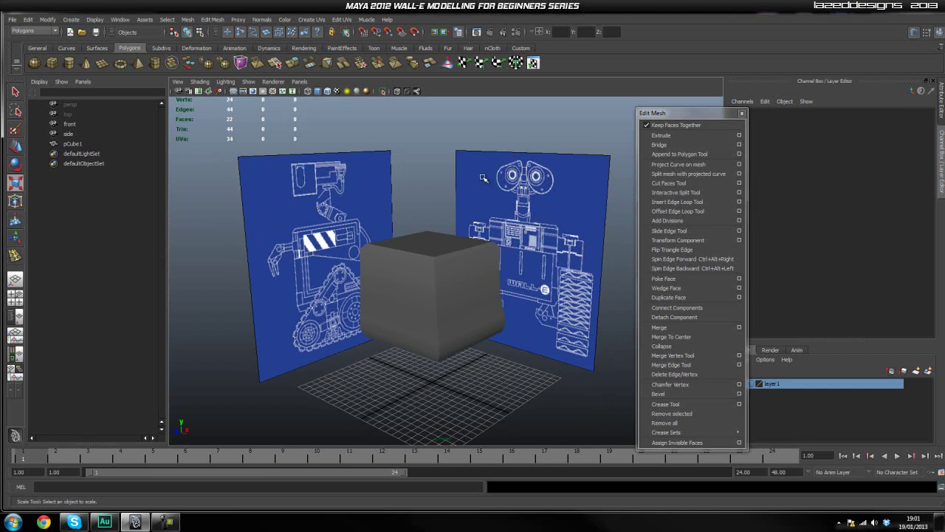
left_click_drag(552, 303, 532, 303, "alt")
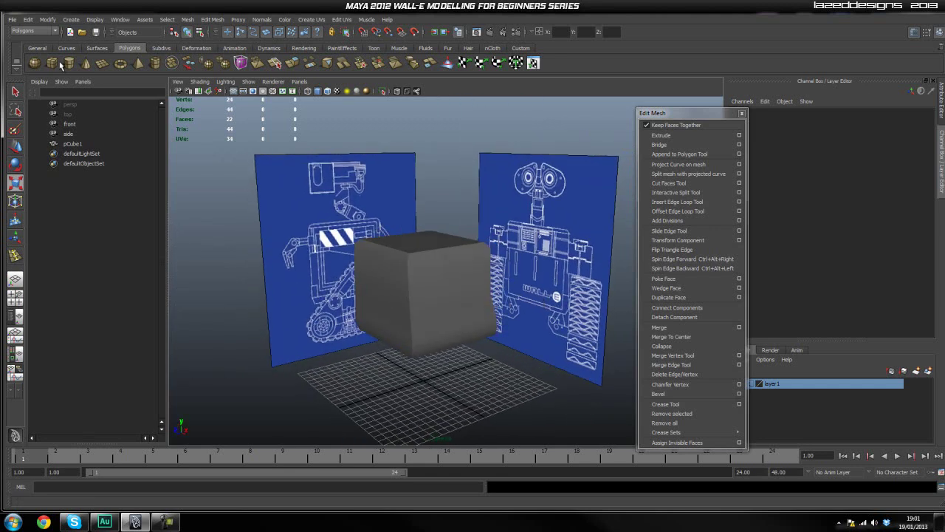
Run Delete by Type for History and for Non-Deformer History.
left_click(47, 20)
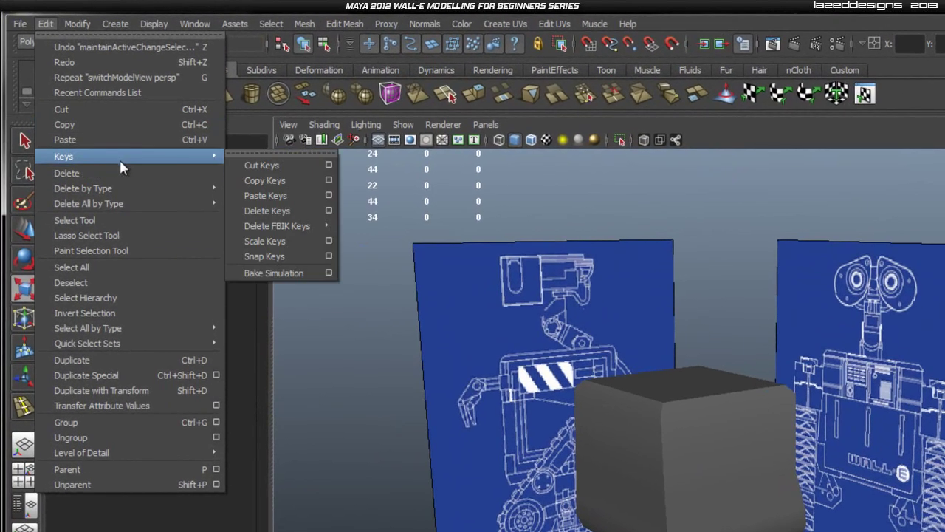
mouse_move(110, 170)
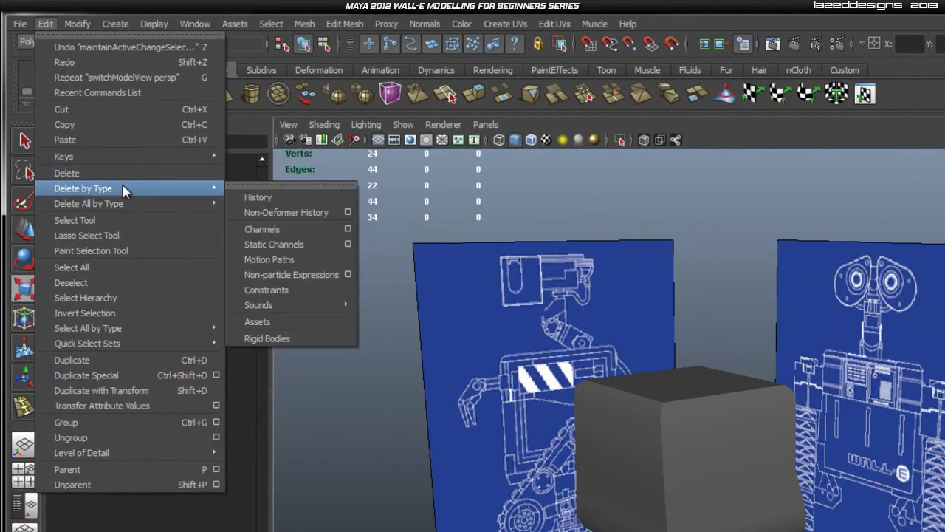
left_click(255, 198)
left_click(45, 22)
mouse_move(117, 188)
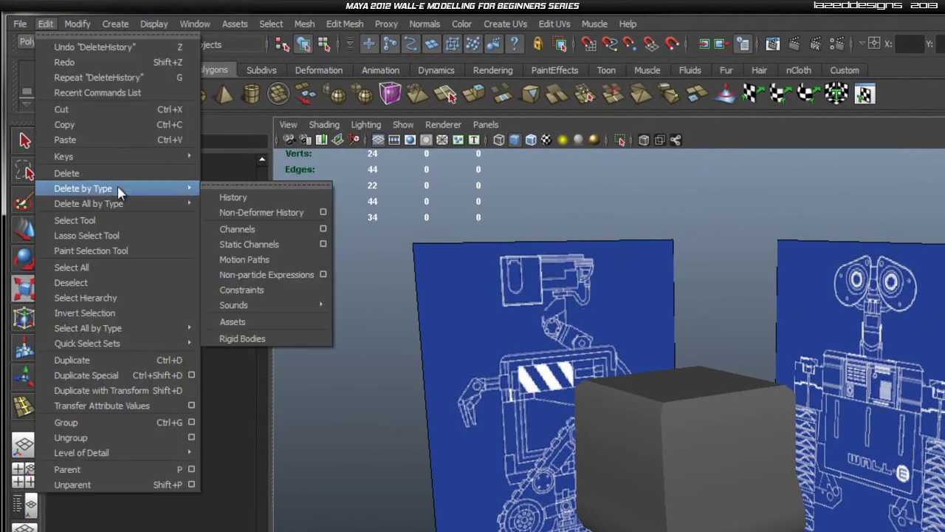
left_click(273, 218)
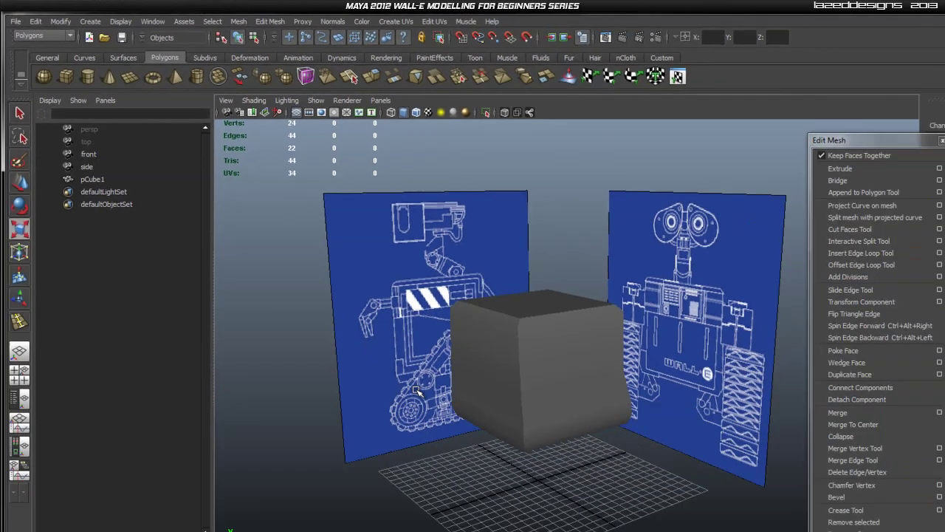
Save the scene as walle_highpoly in the project's scenes folder as Maya Binary.
left_click_drag(449, 440, 715, 497, "alt")
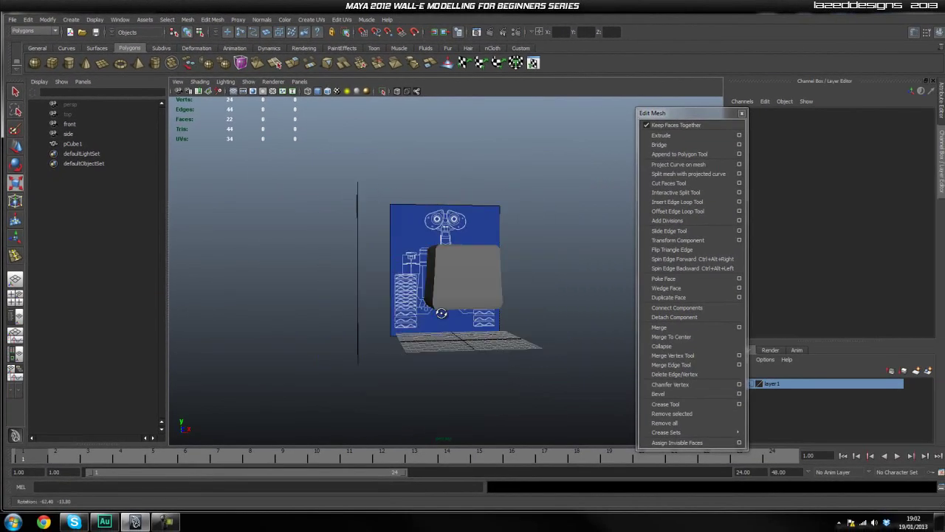
left_click_drag(441, 313, 348, 330, "alt")
scroll(394, 319, "up", 5)
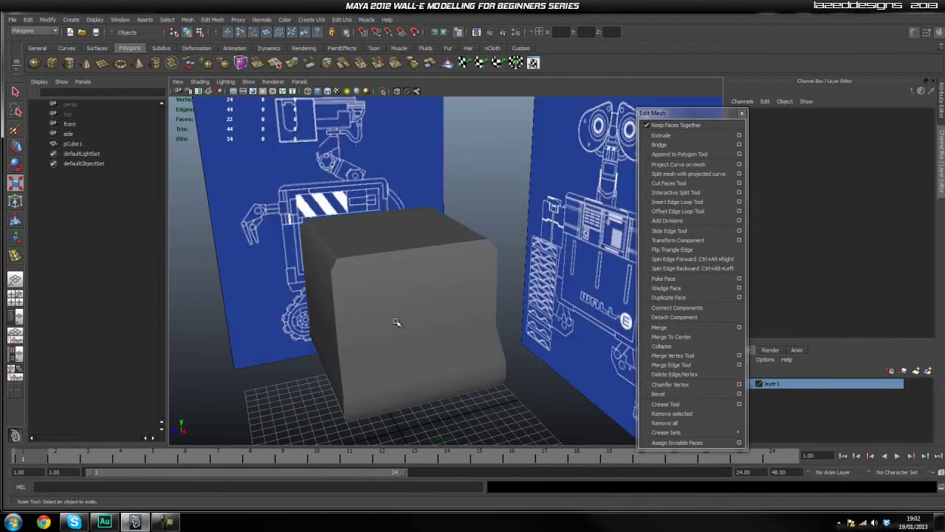
scroll(405, 319, "down", 4)
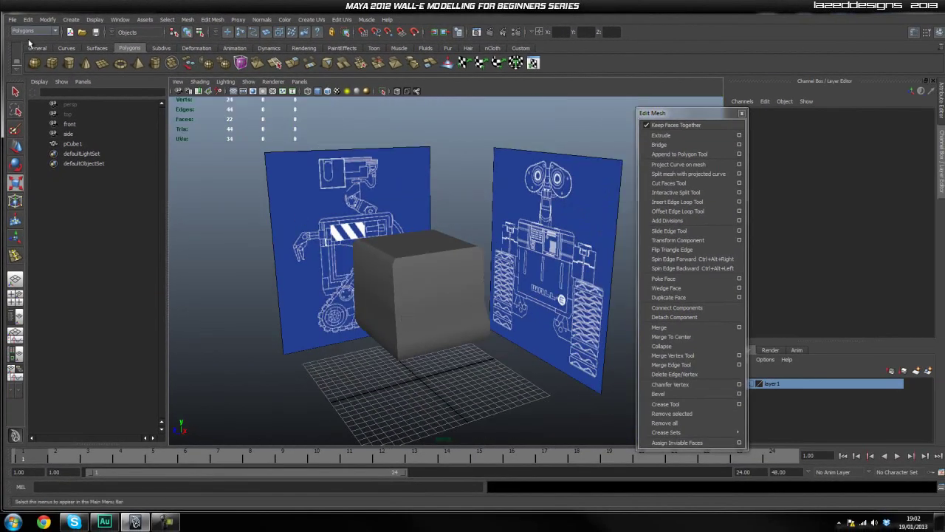
left_click(12, 19)
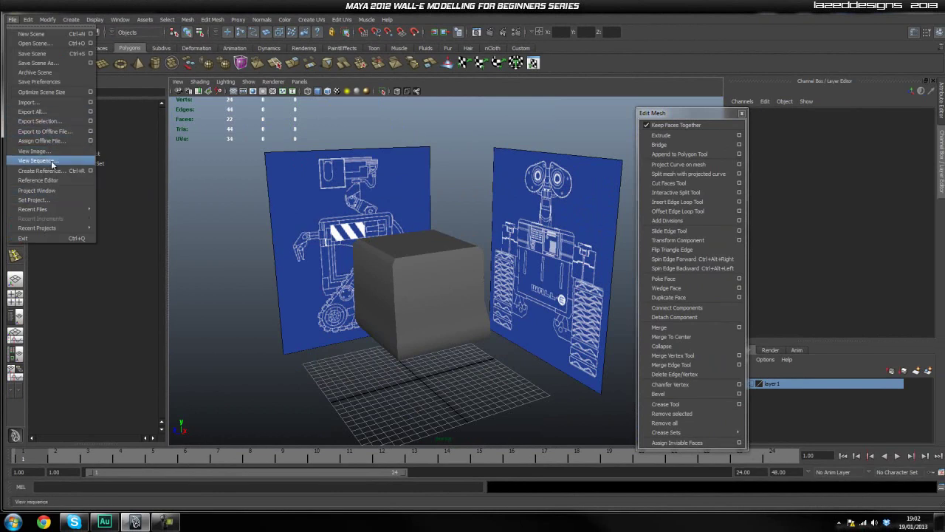
left_click(49, 63)
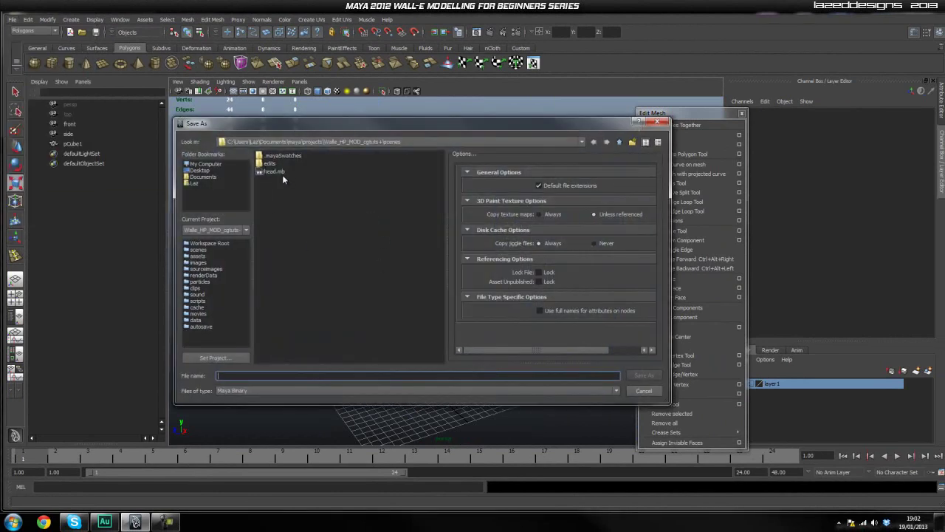
type("walle_highpoly")
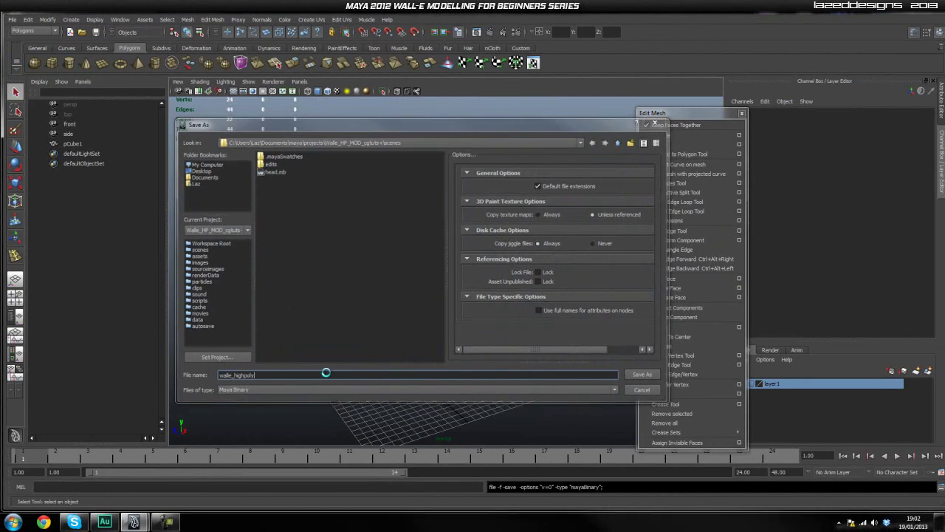
left_click(451, 266)
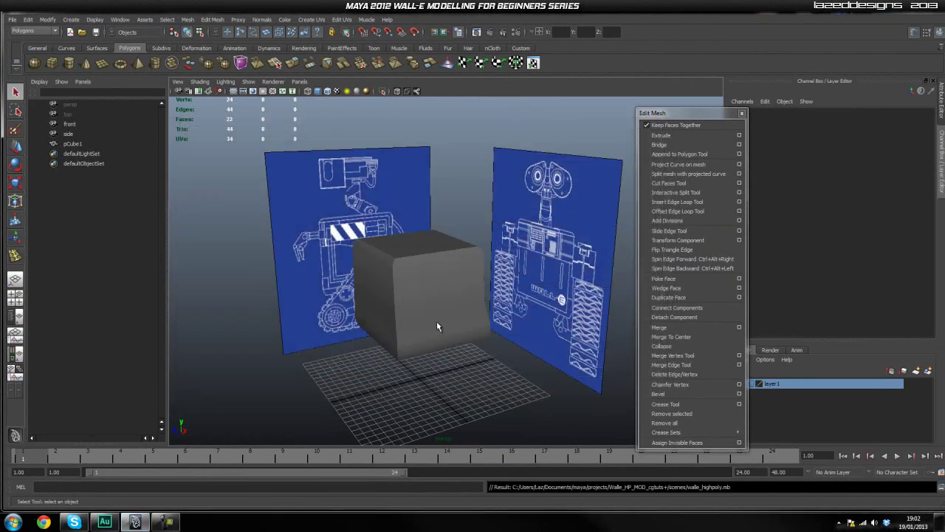
Draw a new polygon cube over the neck's hinge bracket on top of the body in the side view.
left_click_drag(440, 339, 546, 282, "alt")
key("space")
left_click_drag(417, 225, 461, 240)
scroll(444, 251, "up", 10)
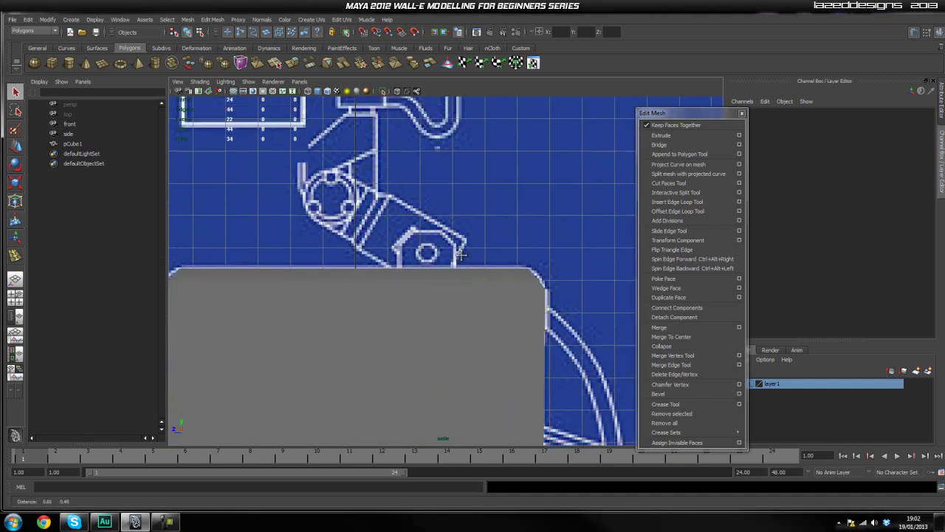
scroll(455, 237, "down", 5)
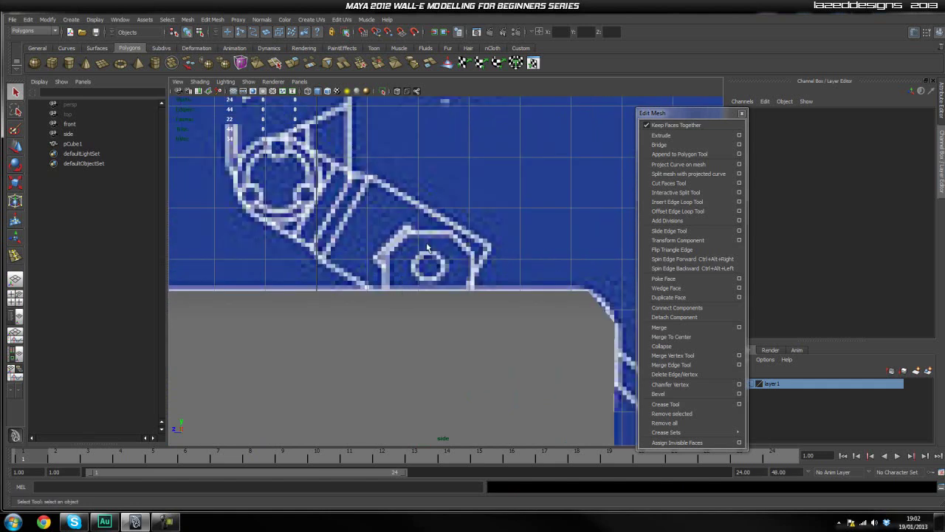
left_click(52, 62)
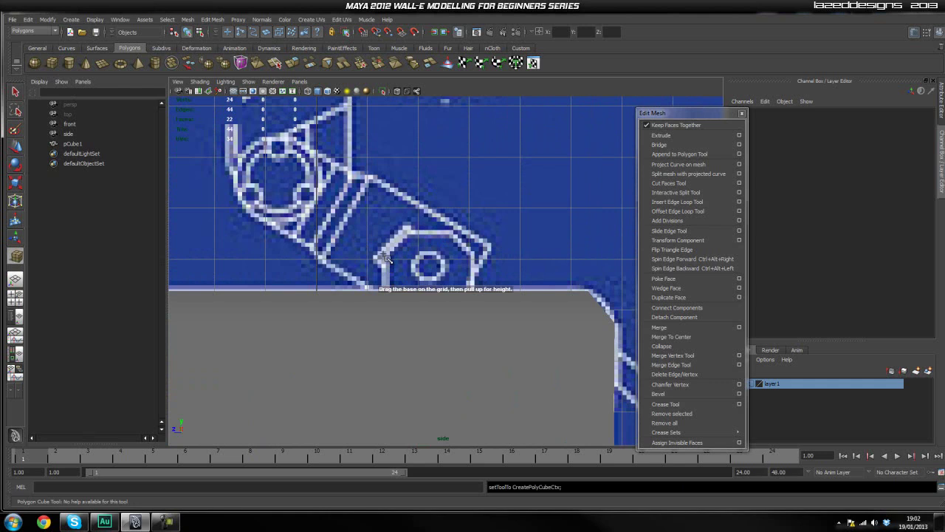
mouse_move(387, 231)
left_mouse_down()
mouse_move(392, 287)
mouse_move(461, 350)
mouse_move(477, 348)
left_mouse_up()
In the front view, move the new cube sideways to the neck bracket, at Translate X 1.044.
key("space")
left_click_drag(436, 279, 435, 304)
left_click_drag(420, 192, 427, 182)
key("f")
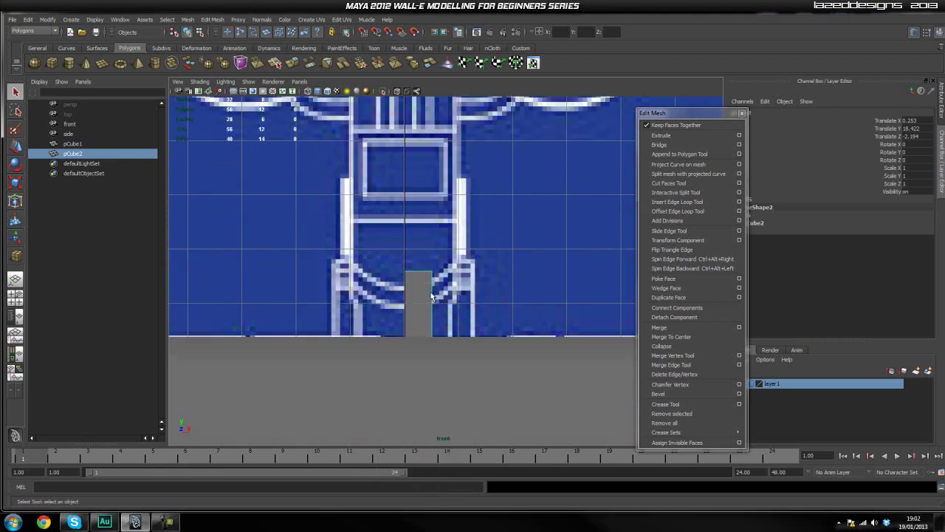
key("w")
left_click_drag(447, 339, 505, 317)
Turn on X-ray shading in the side view and deselect the bracket cube.
key("space")
scroll(397, 97, "up", 3)
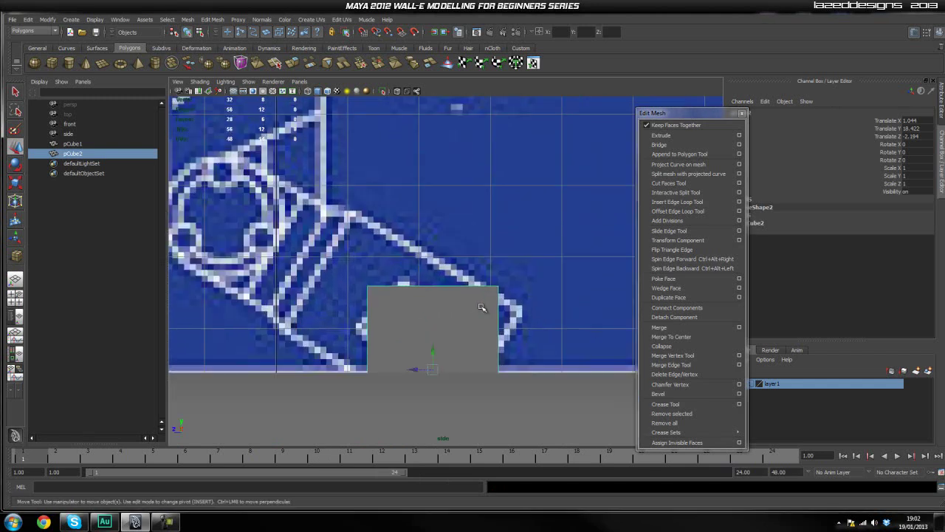
left_click(398, 94)
left_click(493, 252)
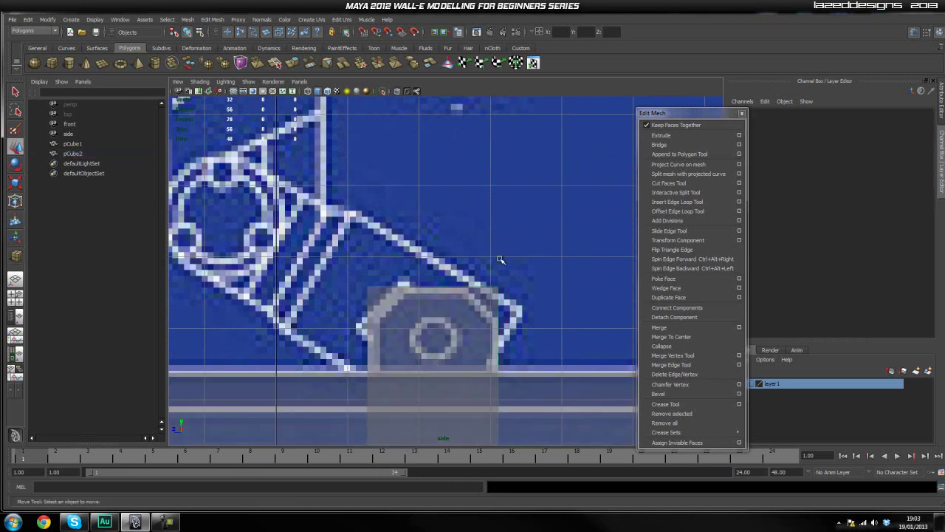
In vertex mode, scale the bracket cube's top vertices inward to the width of the bracket's flat top edge.
scroll(502, 288, "up", 4)
middle_click_drag(511, 321, 509, 276, "alt")
left_click(509, 276)
right_click_drag(499, 292, 476, 277)
left_click_drag(265, 219, 563, 274)
key("r")
left_click_drag(399, 249, 411, 250)
Insert a horizontal edge loop around the bracket cube at the height where the bracket's angled corners end.
key("q")
left_click(678, 201)
left_click_drag(489, 318, 486, 305)
key("q")
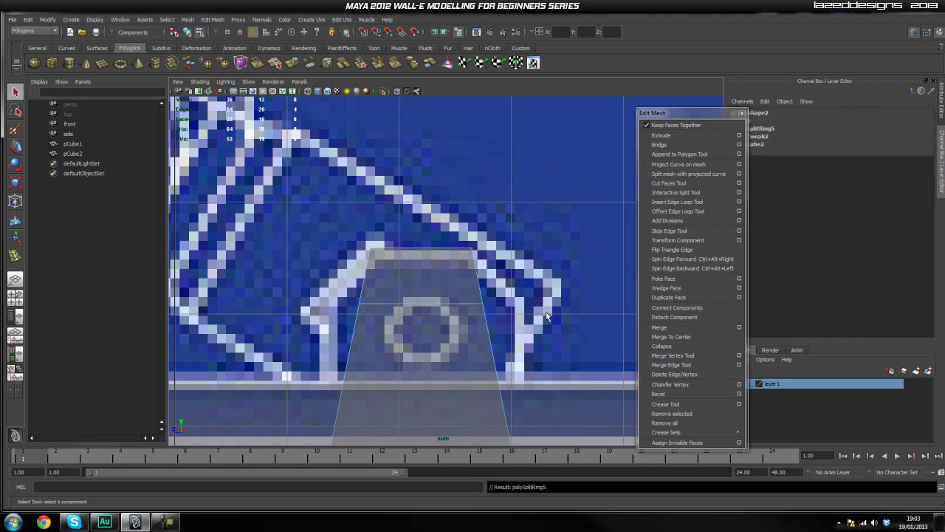
Scale the new edge loop's vertices outward to the bracket's side outline and return to object mode.
right_click_drag(465, 305, 421, 300)
left_click_drag(519, 286, 336, 321)
key("r")
left_click_drag(437, 302, 457, 303)
left_click(431, 310)
right_click(422, 312)
right_click_drag(422, 312, 465, 301)
Turn off X-ray shading in the perspective view and select the small neck bracket cube on the body.
scroll(465, 301, "down", 5)
key("space")
left_click_drag(448, 281, 447, 269)
left_click_drag(449, 325, 481, 336, "alt")
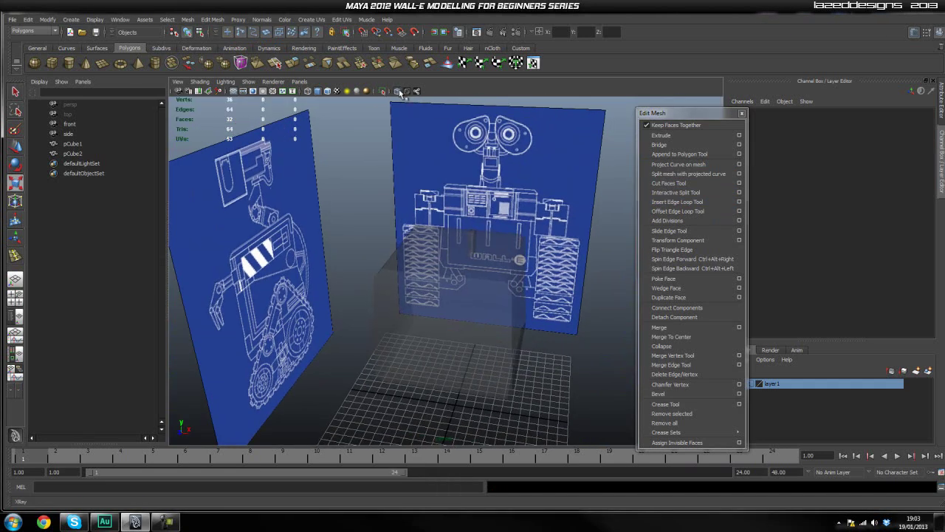
left_click(397, 92)
scroll(443, 221, "up", 5)
left_click(441, 231)
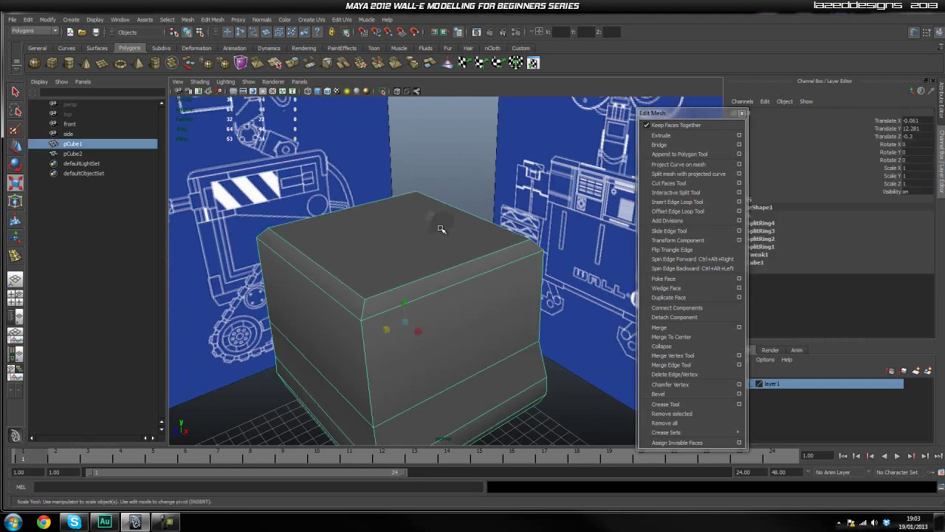
left_click(441, 225)
Duplicate the bracket cube and move the copy in the front view to X -1.102, onto the opposite bracket of the reference.
left_click_drag(403, 240, 502, 244, "alt")
scroll(497, 244, "up", 2)
middle_click_drag(496, 244, 487, 265, "alt")
key("space")
left_click_drag(463, 270, 457, 293)
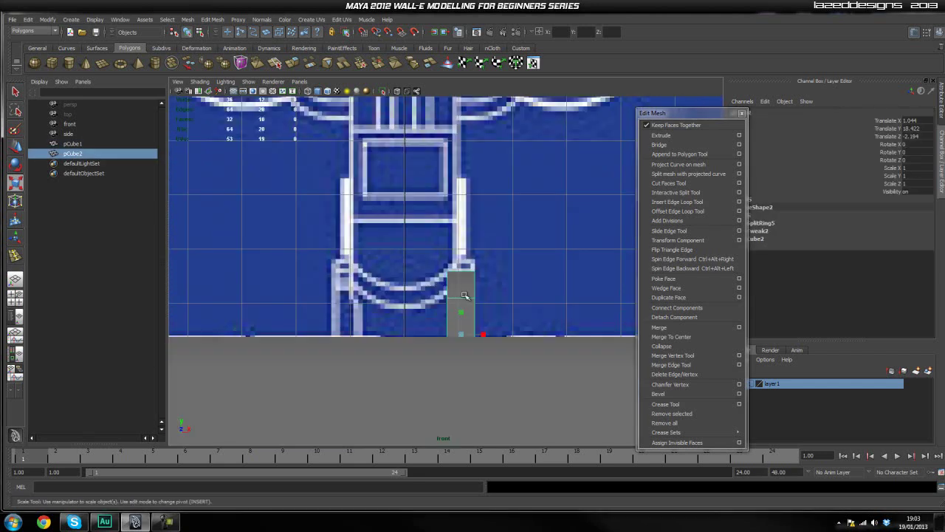
right_click(462, 299)
right_click_drag(463, 300, 485, 288)
key("w")
key("q")
key("w")
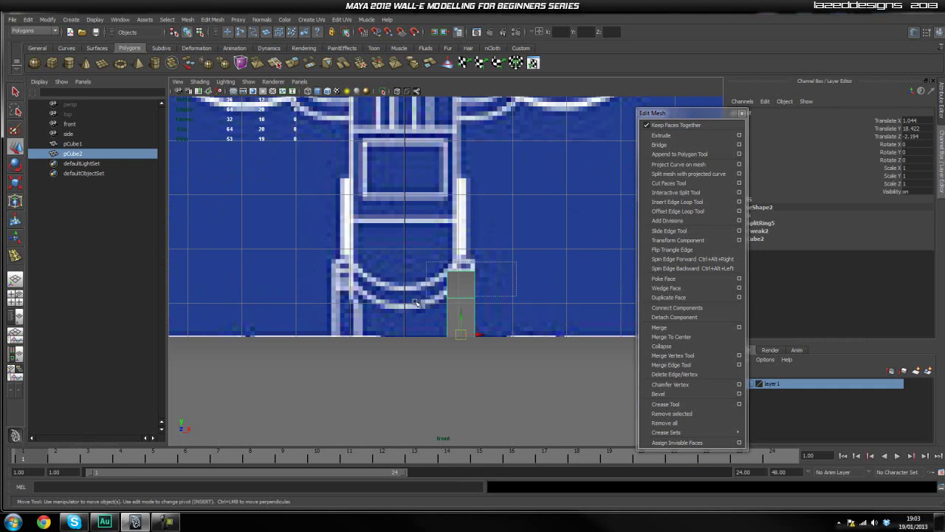
key("ctrl+d")
left_click_drag(482, 336, 363, 336)
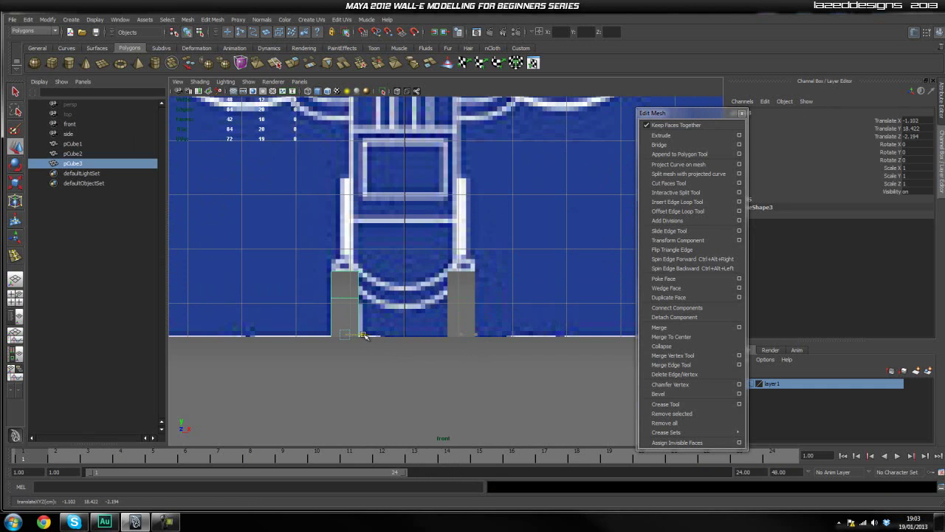
left_click(403, 272)
Rename the body cube as main_body.
key("space")
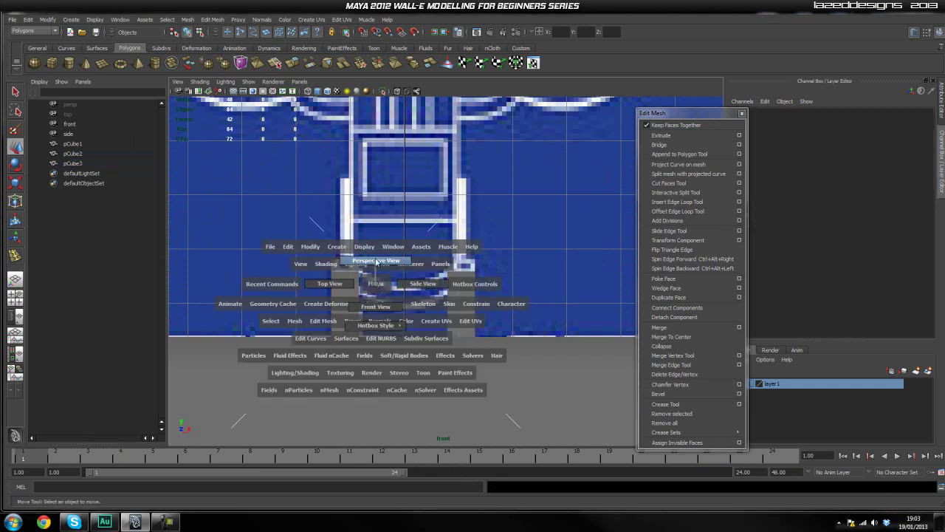
left_click(418, 284)
scroll(443, 219, "up", 3)
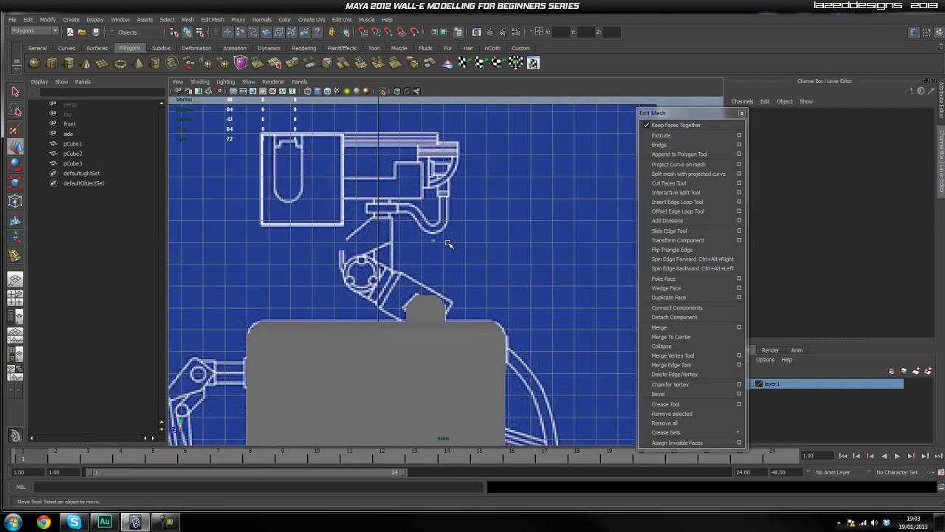
left_click(69, 144)
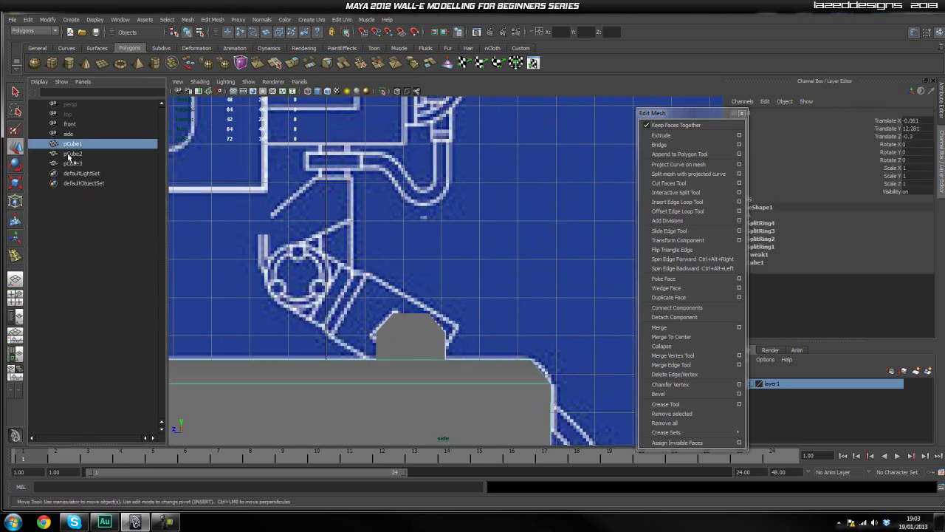
scroll(328, 264, "down", 3)
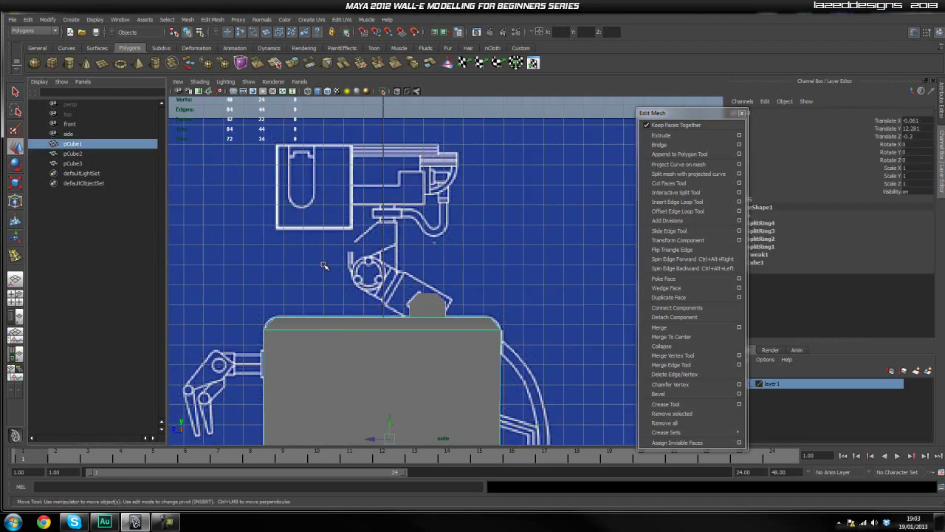
double_click(72, 146)
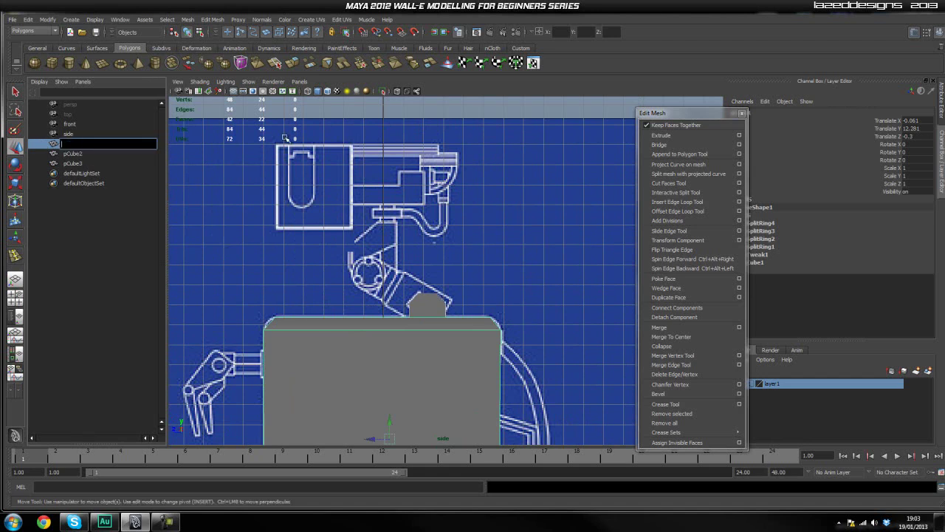
key("Return")
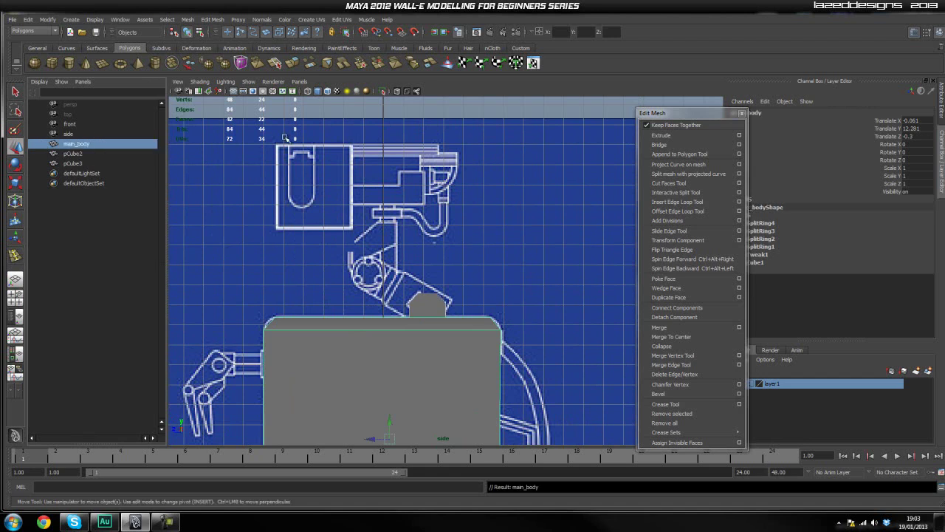
Rename the two bracket cubes as neck_support and neck_support2.
left_click(73, 153)
double_click(73, 153)
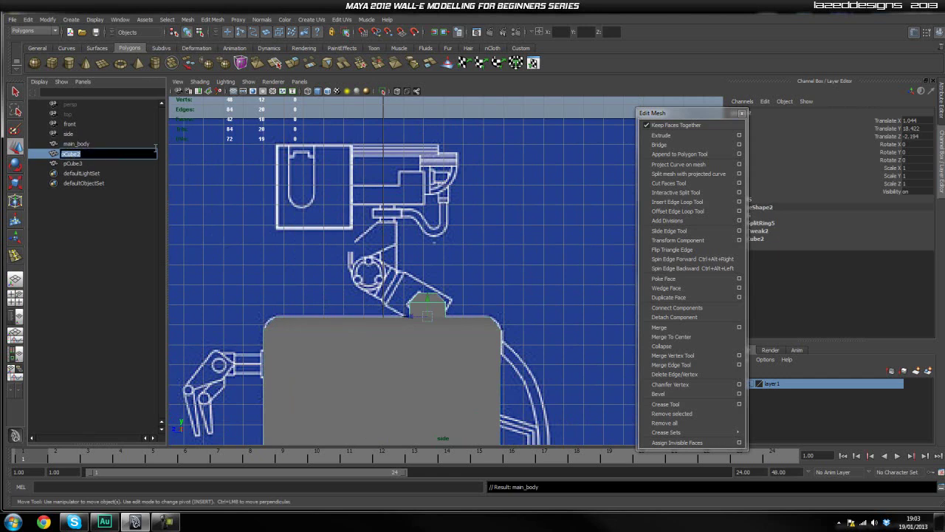
type("neck_support")
key("Return")
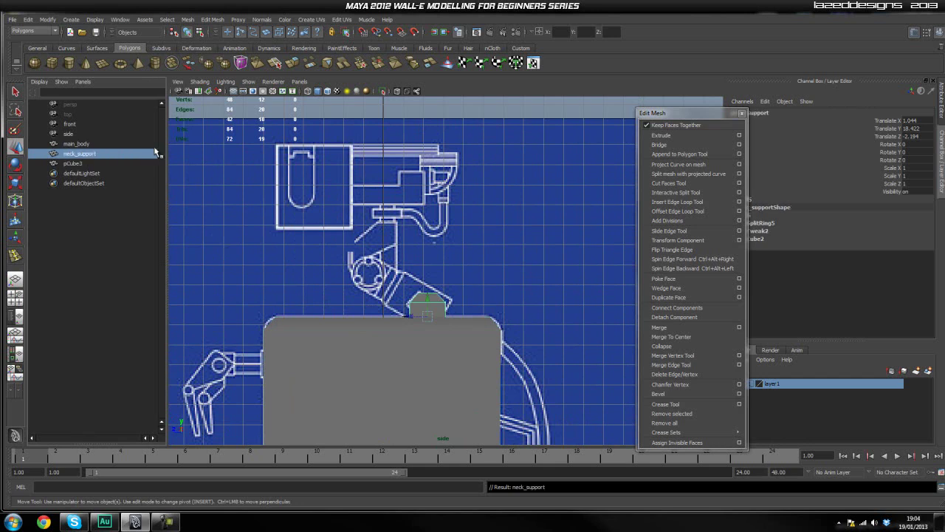
double_click(91, 164)
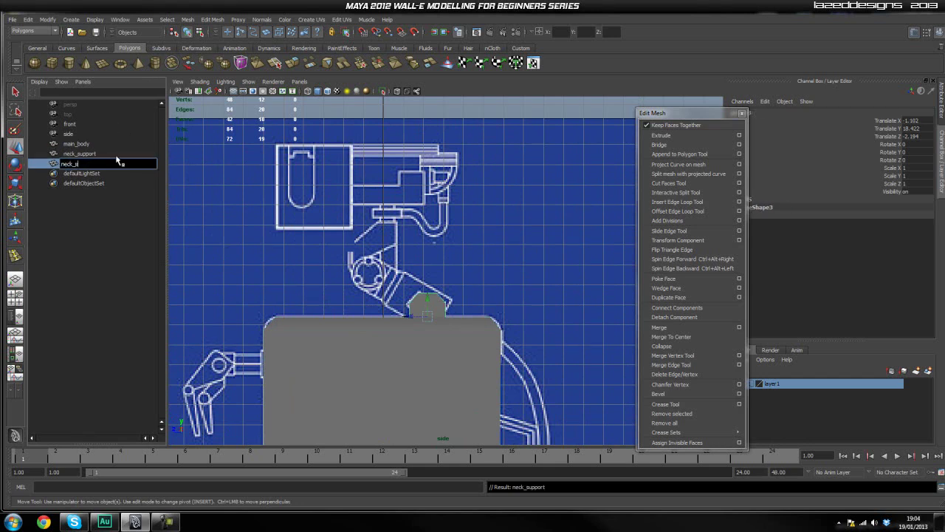
left_click(472, 261)
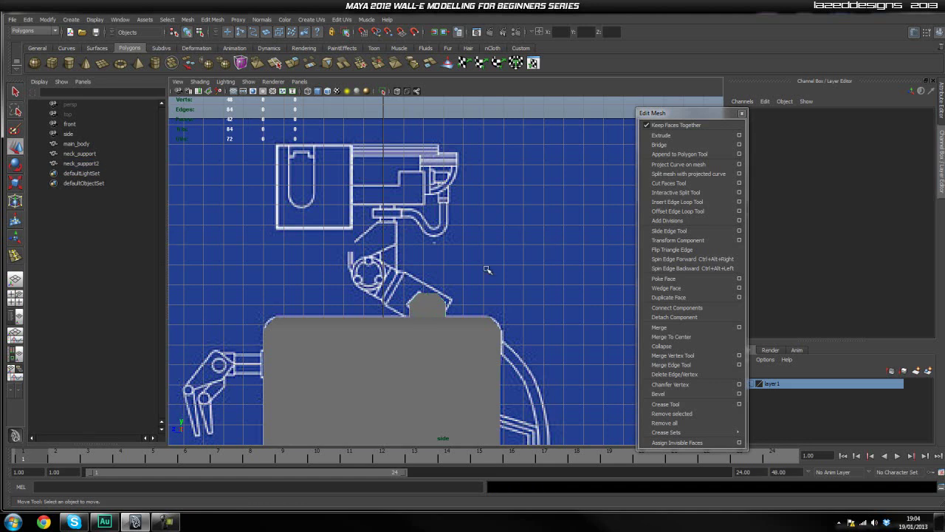
Examine how the lower neck segment sits between the two supports in the side and front reference images.
scroll(515, 266, "up", 4)
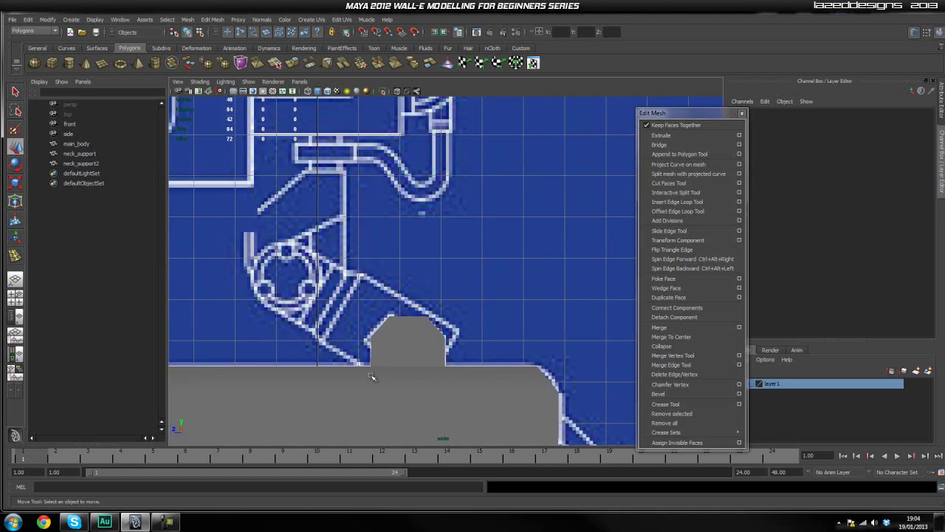
scroll(458, 302, "up", 3)
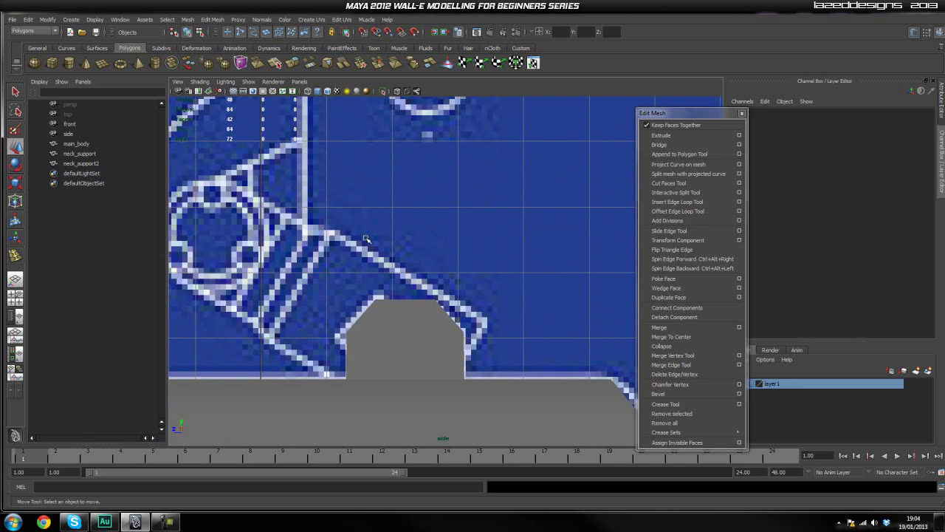
scroll(387, 314, "down", 5)
scroll(399, 284, "up", 2)
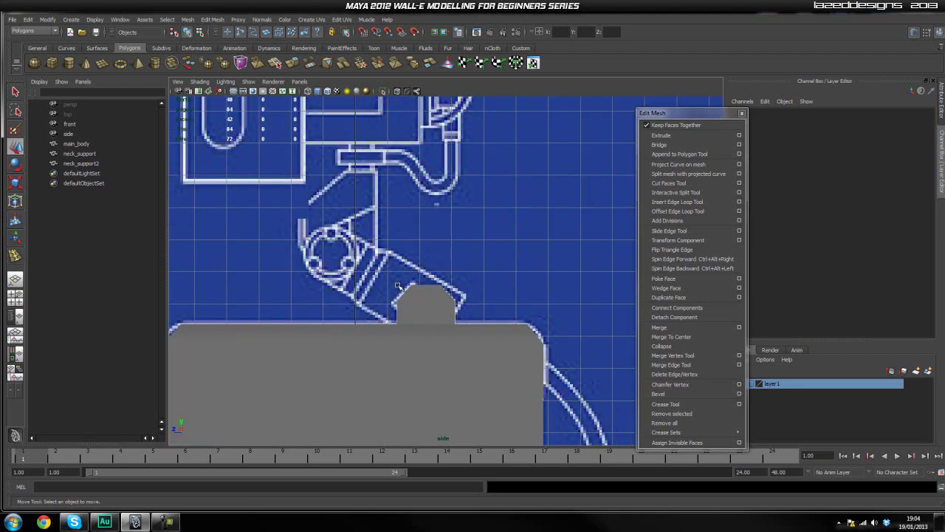
middle_click_drag(378, 263, 395, 296, "alt")
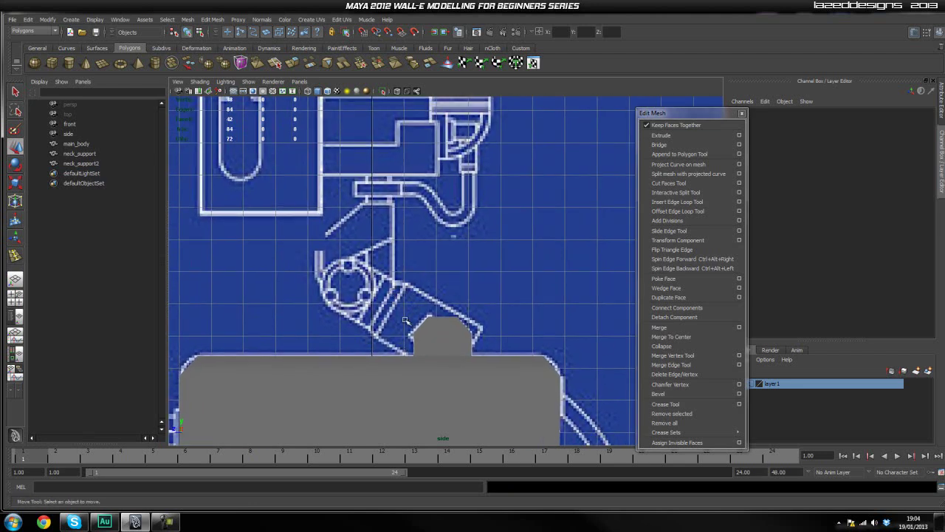
key("space")
left_click_drag(418, 308, 418, 334)
middle_click_drag(479, 219, 479, 220, "alt")
scroll(479, 219, "down", 4)
scroll(458, 258, "up", 3)
middle_click_drag(458, 255, 462, 239, "alt")
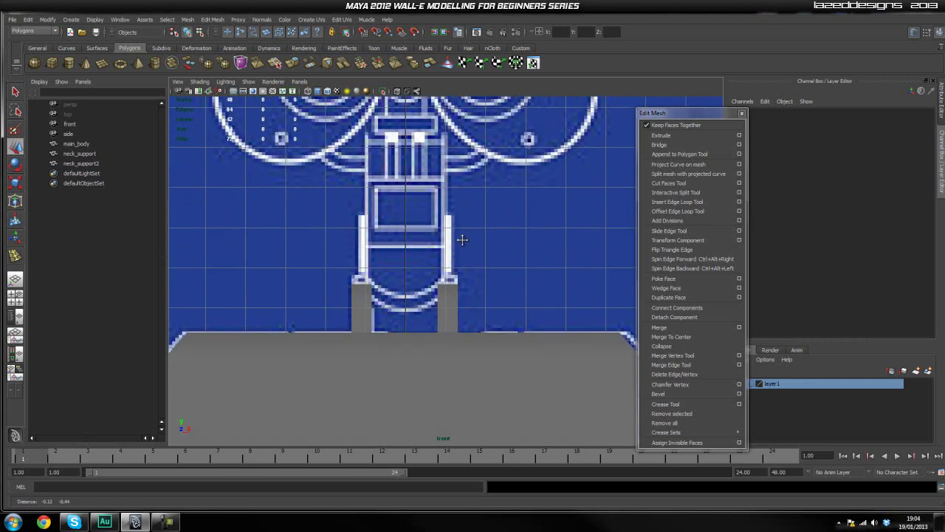
Create a polygon cylinder centred between the neck supports in the front view, giving it depth across the lower neck segment in the side view.
left_click(69, 62)
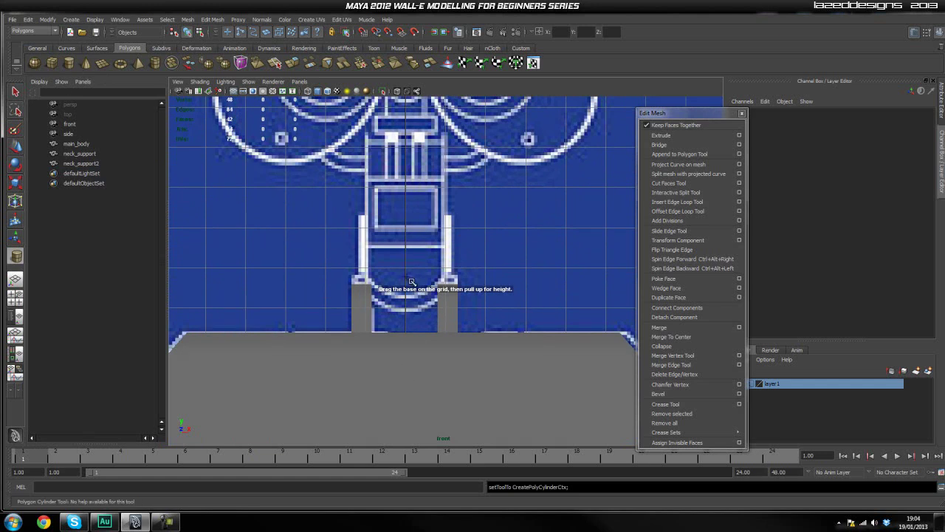
left_click_drag(406, 278, 415, 321)
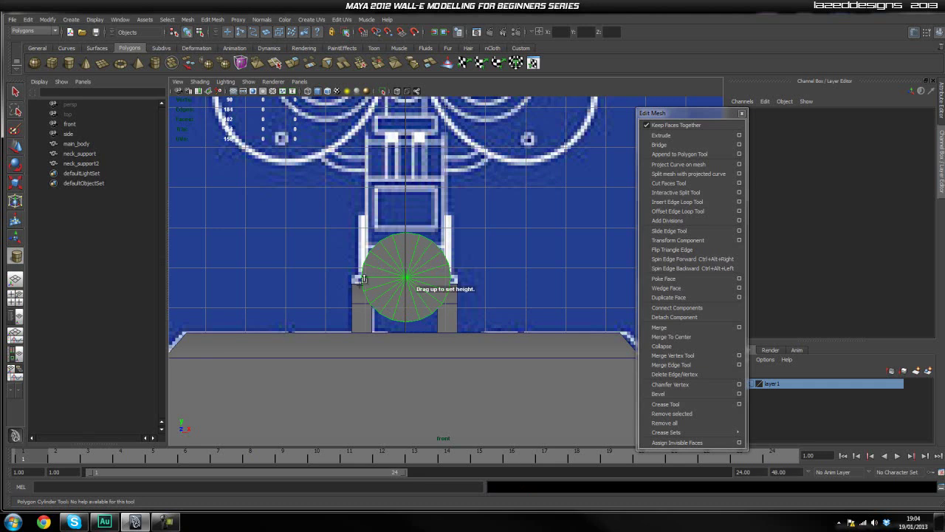
key("space")
left_click_drag(378, 289, 484, 328)
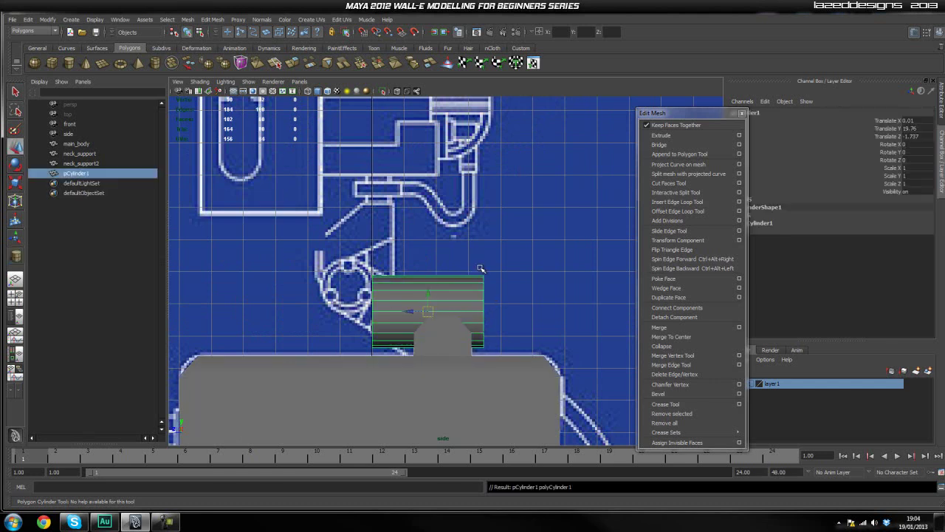
Tilt the cylinder to the slant of the lower neck segment and scale it to 0.874 in X and Y and 0.687 in Z.
scroll(481, 268, "up", 3)
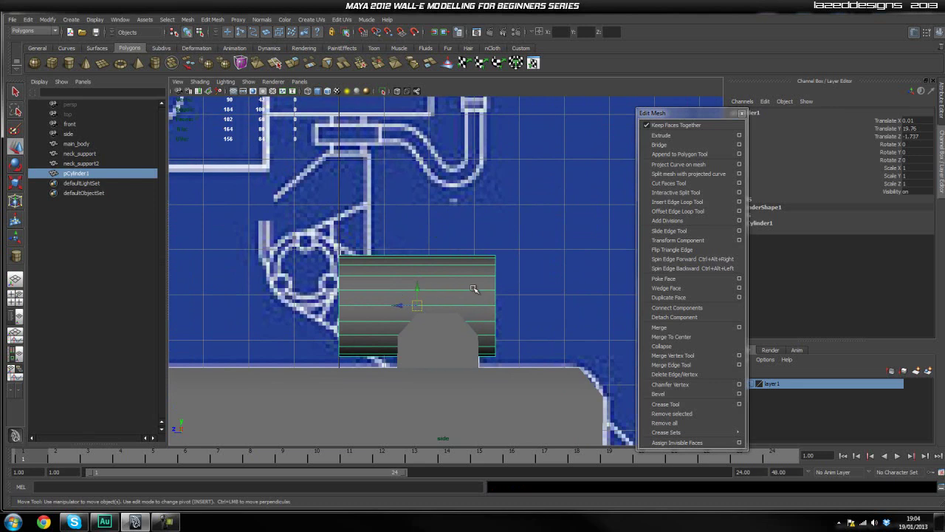
key("r")
key("e")
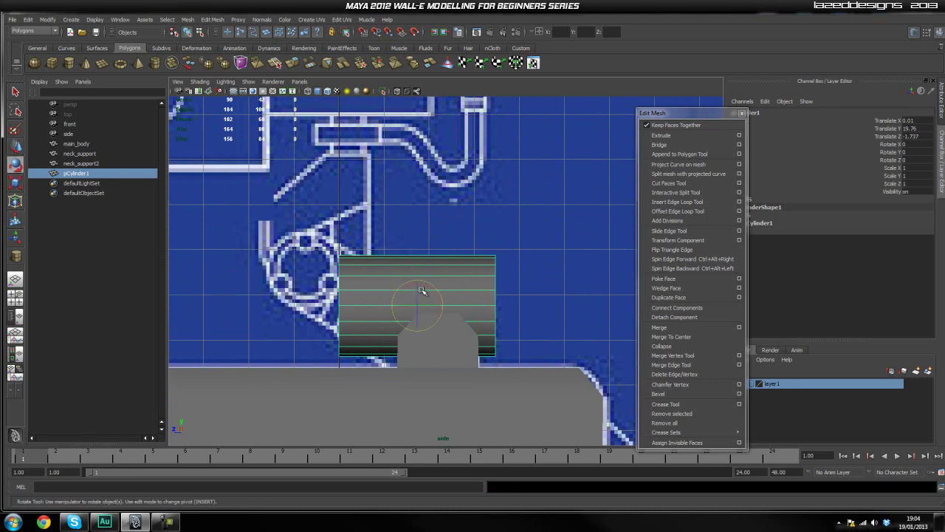
left_click_drag(428, 288, 389, 351)
key("w")
key("r")
left_click_drag(386, 315, 424, 338)
Refine the cylinder's fit to the side reference with an X rotation of about -29.9°, a Z scale of 0.782 and a small move.
key("w")
key("e")
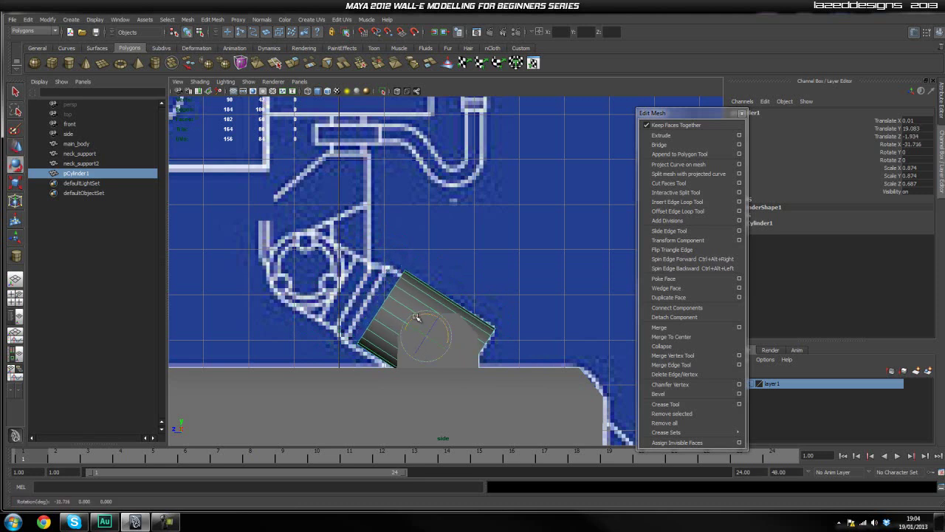
key("w")
left_click_drag(425, 336, 452, 347)
key("r")
key("w")
Set the cylinder's cap subdivisions to 0 and axis subdivisions to 30, and deselect it in the perspective view.
key("space")
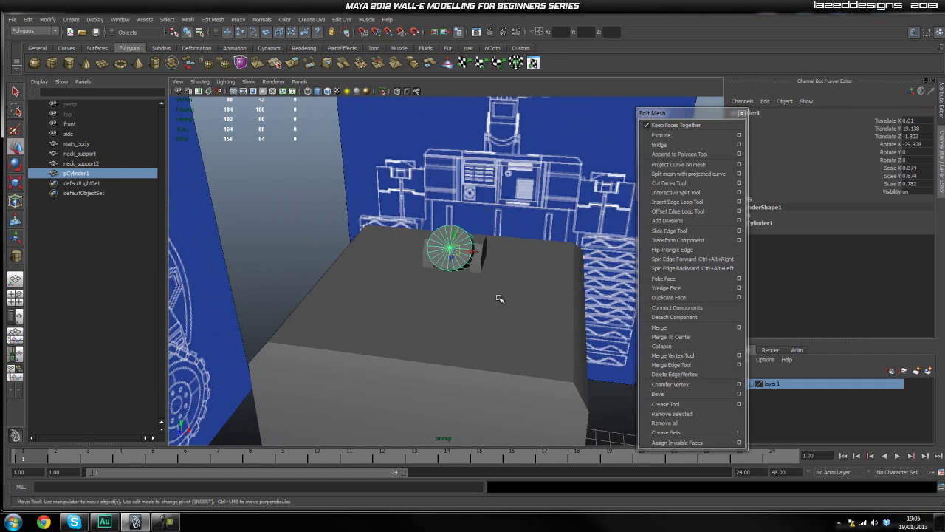
scroll(504, 300, "up", 2)
left_click_drag(705, 113, 655, 110)
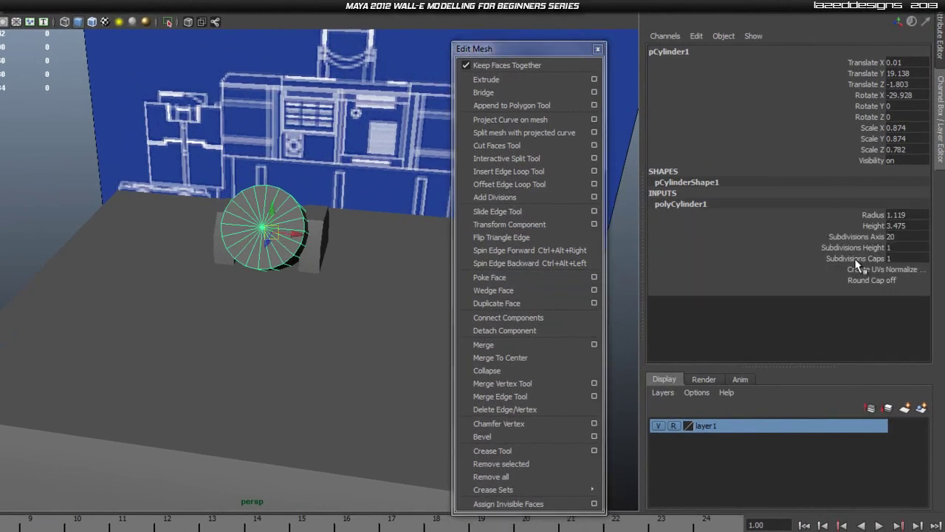
left_click(896, 258)
type("0")
left_click(918, 235)
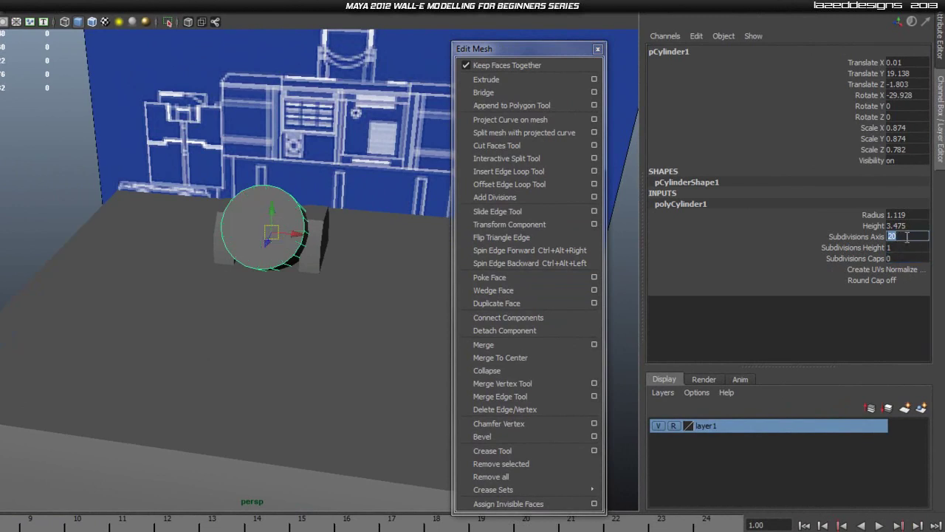
type("30")
key("Return")
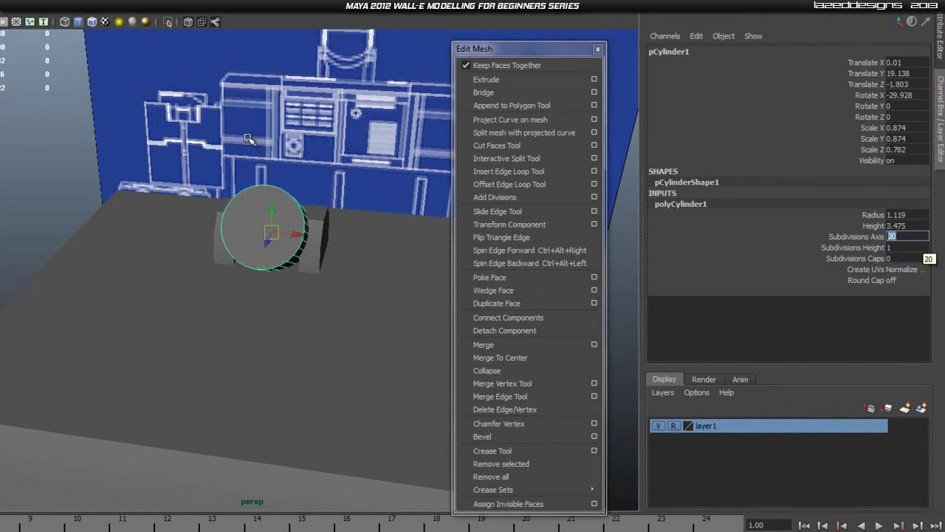
left_click(15, 169)
left_click(306, 225)
right_click(283, 220)
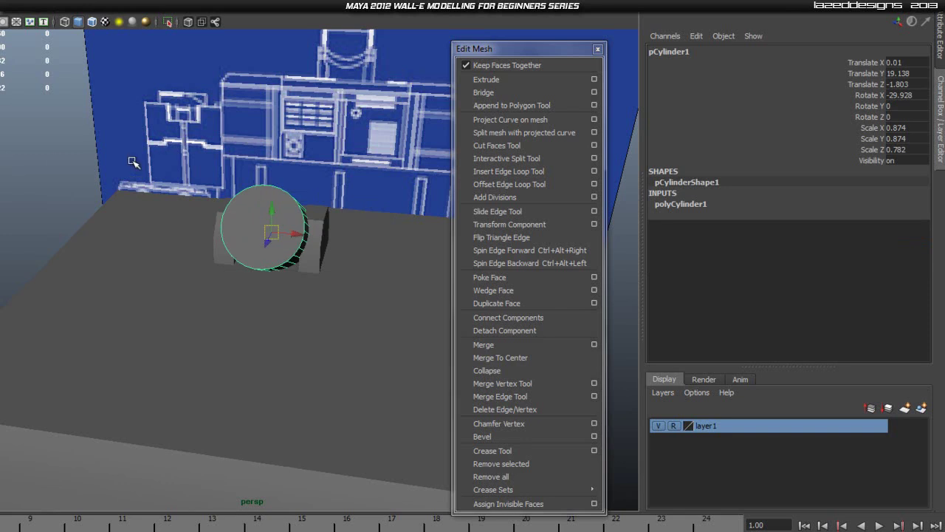
left_click(58, 161)
left_click_drag(186, 196, 229, 198, "alt")
Extrude the lower neck cylinder's upper end face toward the round joint and scale it down to a taper matching the side reference.
key("space")
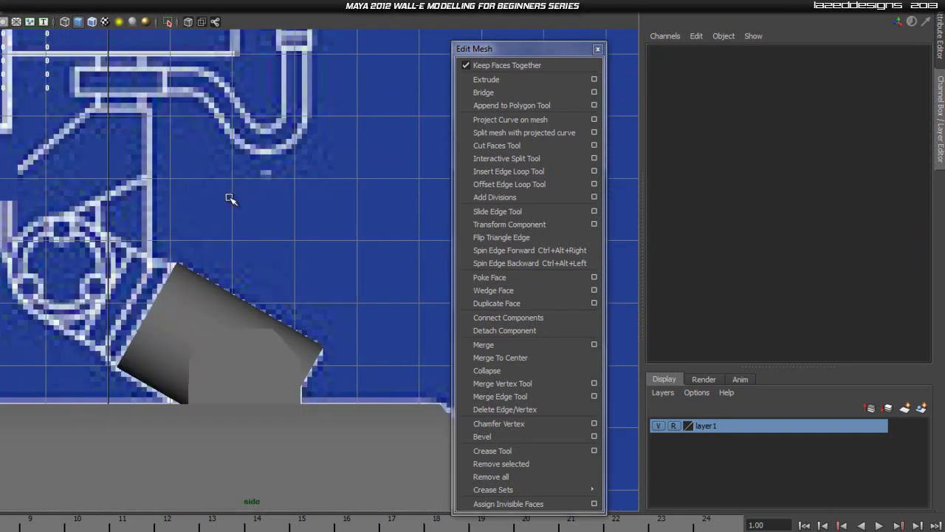
left_click(188, 299)
scroll(116, 306, "up", 3)
middle_click_drag(190, 268, 214, 258, "alt")
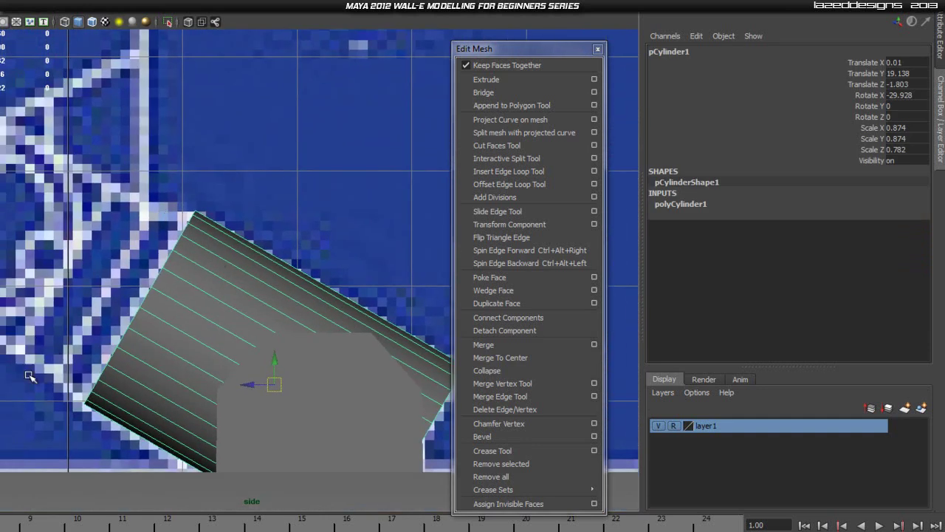
key("space")
left_click_drag(212, 296, 239, 325)
right_click_drag(158, 217, 176, 249)
left_click(158, 210)
key("space")
left_click_drag(166, 210, 221, 214)
left_click_drag(499, 197, 499, 198)
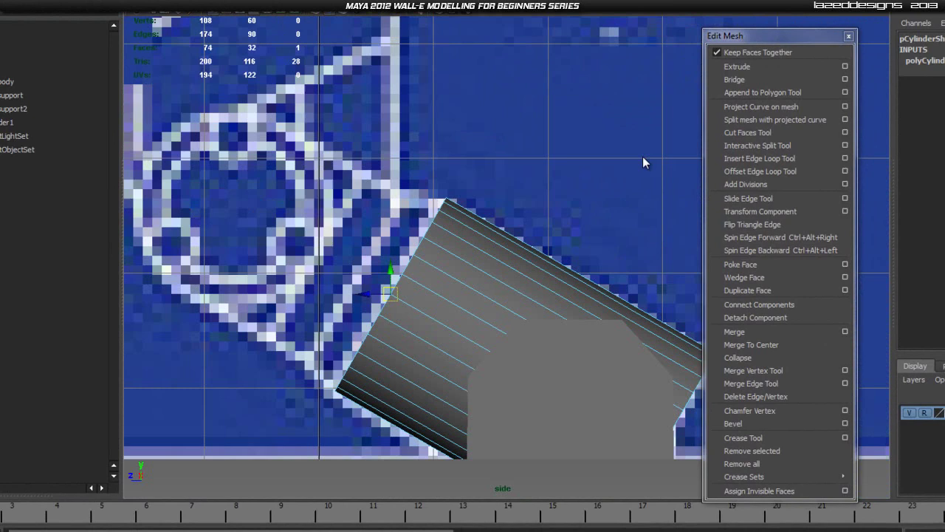
left_click(747, 67)
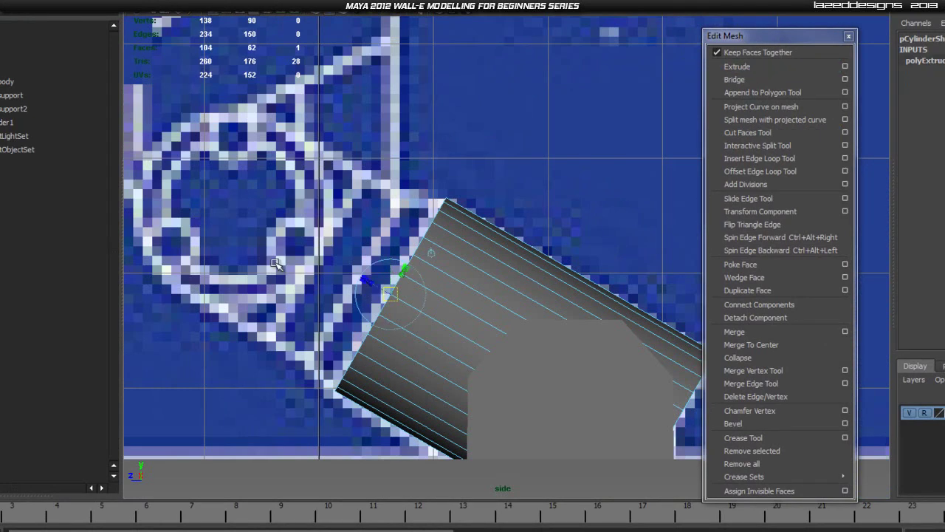
left_click_drag(369, 282, 330, 340)
key("r")
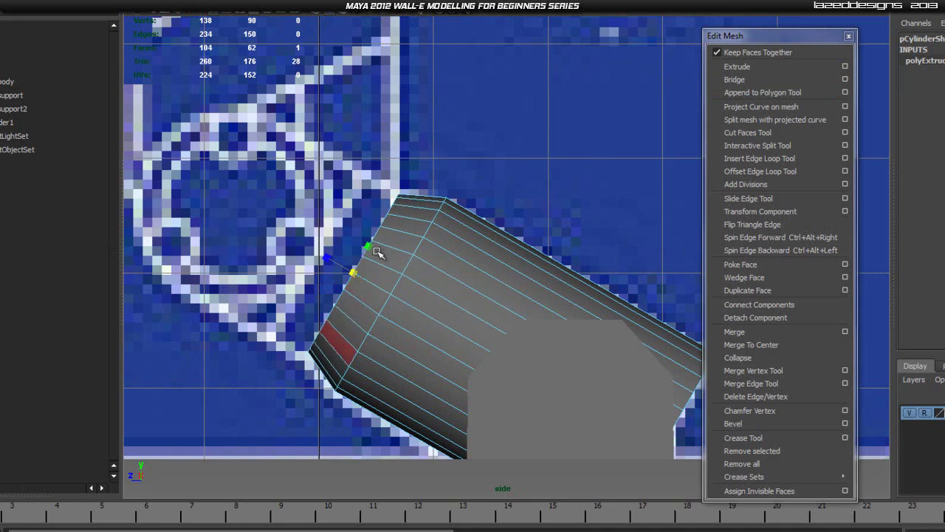
left_click(453, 127)
Examine the tapered neck end in object mode, in perspective and against the side reference.
key("space")
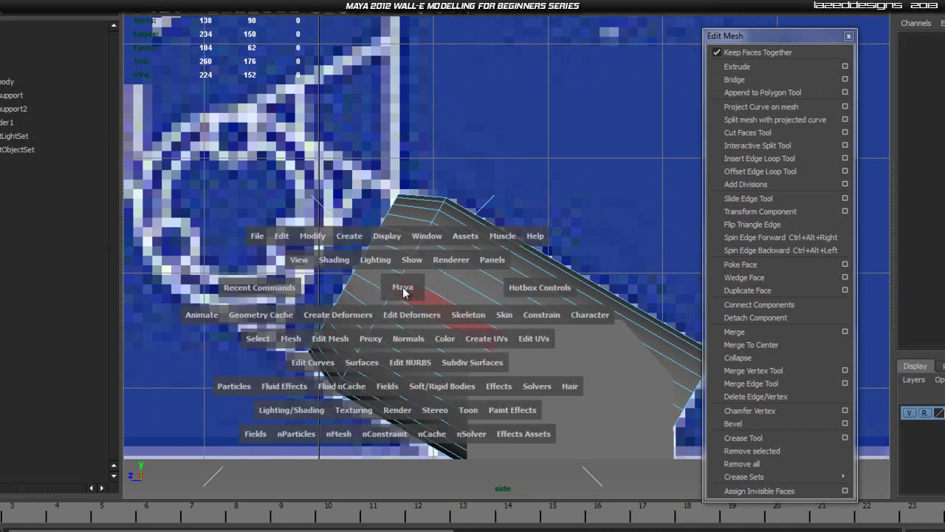
key("space")
left_click_drag(362, 304, 370, 273)
left_click_drag(442, 238, 386, 241, "alt")
right_click_drag(406, 199, 450, 194)
key("space")
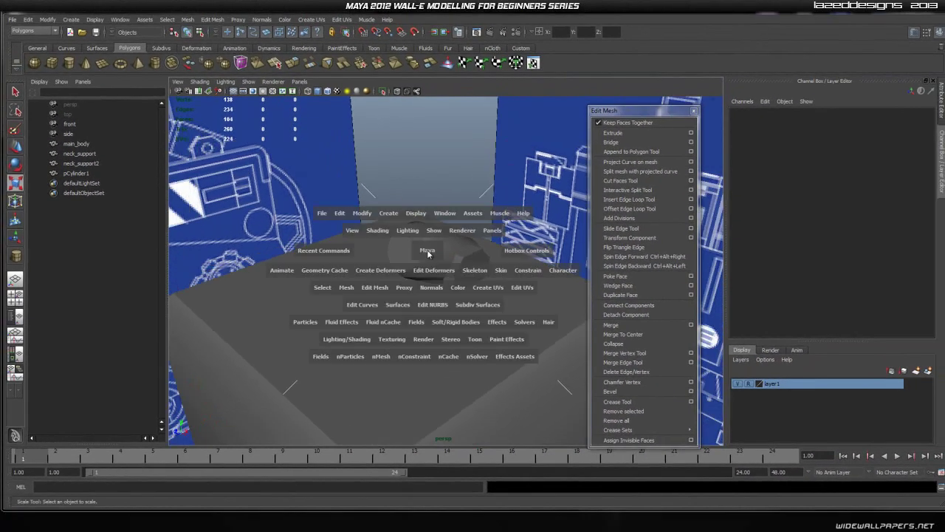
left_click_drag(452, 245, 374, 256)
scroll(369, 251, "up", 5)
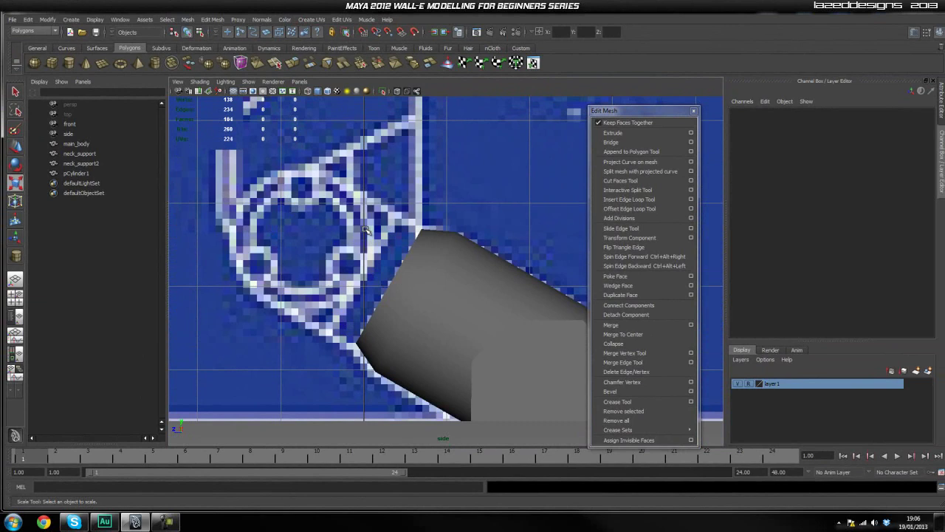
left_click(453, 321)
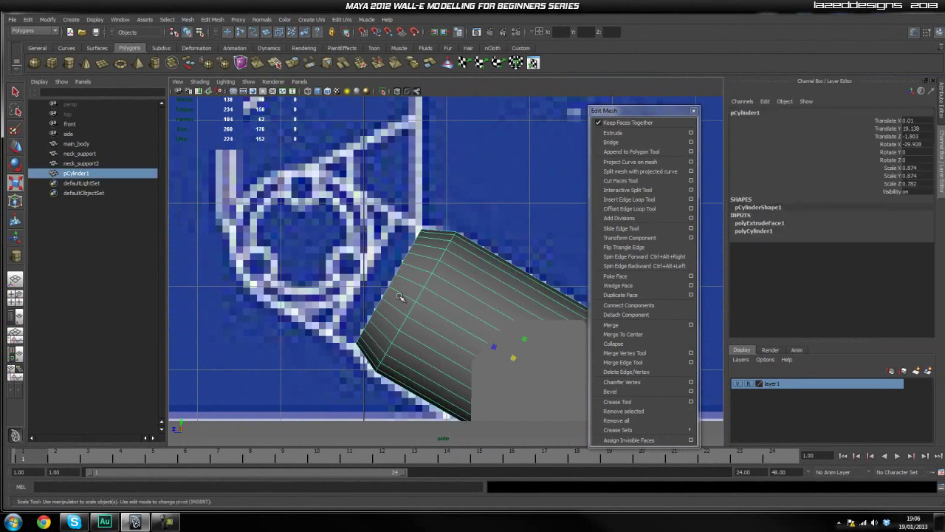
left_click(452, 223)
middle_click_drag(446, 255, 454, 274, "alt")
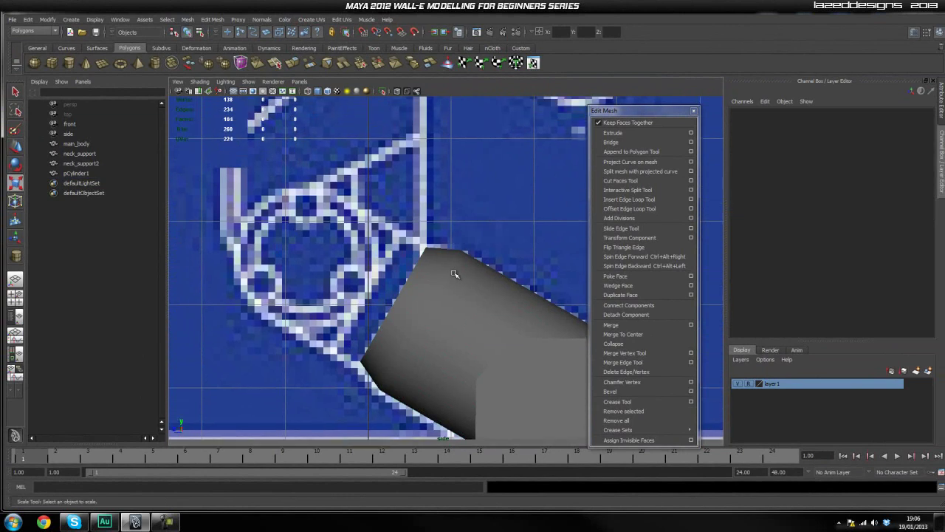
middle_click_drag(311, 279, 326, 322, "alt")
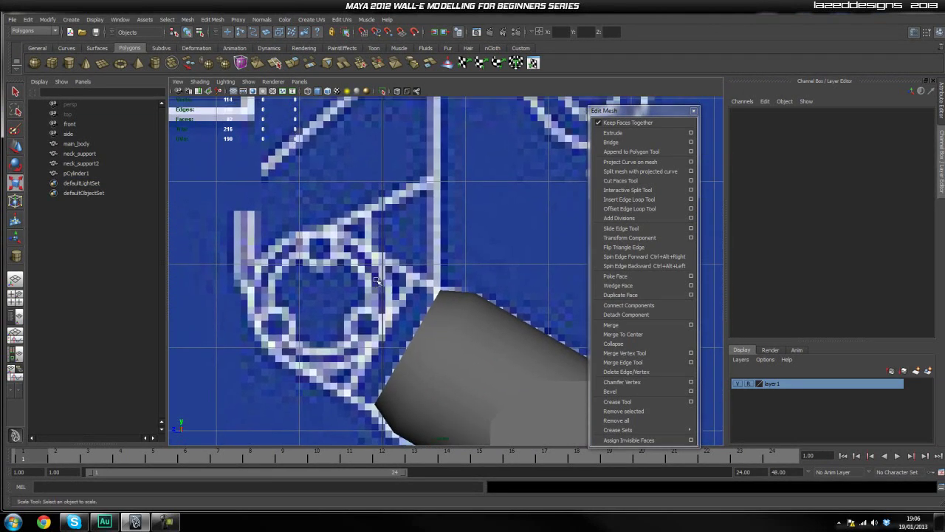
Create a polygon cylinder over the round neck joint in the side view and extend it across the neck in the front view, with X scale 1.254.
left_click(69, 63)
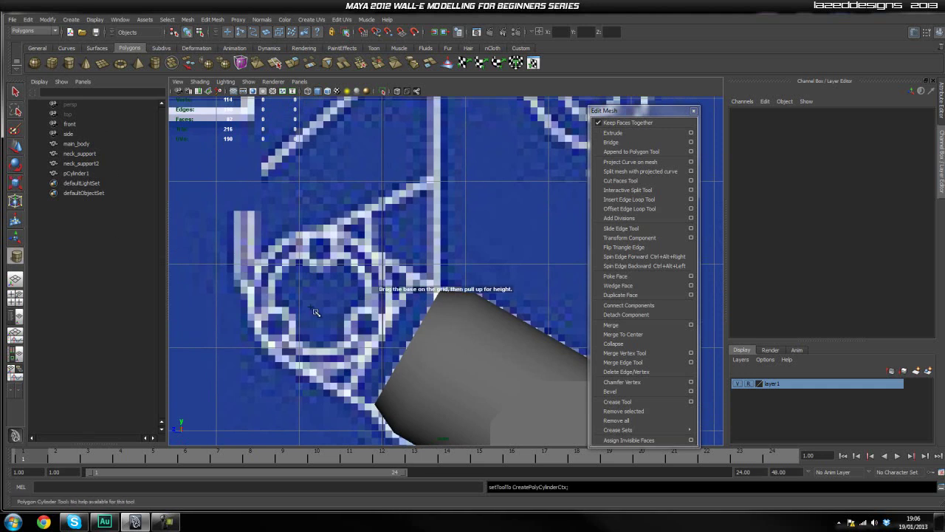
left_click_drag(324, 298, 356, 369)
key("space")
left_click_drag(333, 323, 334, 348)
mouse_move(407, 220)
left_mouse_down()
mouse_move(490, 235)
mouse_move(485, 246)
mouse_move(400, 251)
mouse_move(459, 248)
mouse_move(432, 244)
left_mouse_up()
key("w")
key("r")
left_click(496, 261)
scroll(451, 253, "up", 2)
middle_click_drag(466, 248, 468, 270, "alt")
key("space")
left_click_drag(426, 264, 454, 273)
scroll(375, 299, "up", 1)
middle_click_drag(375, 299, 390, 268, "alt")
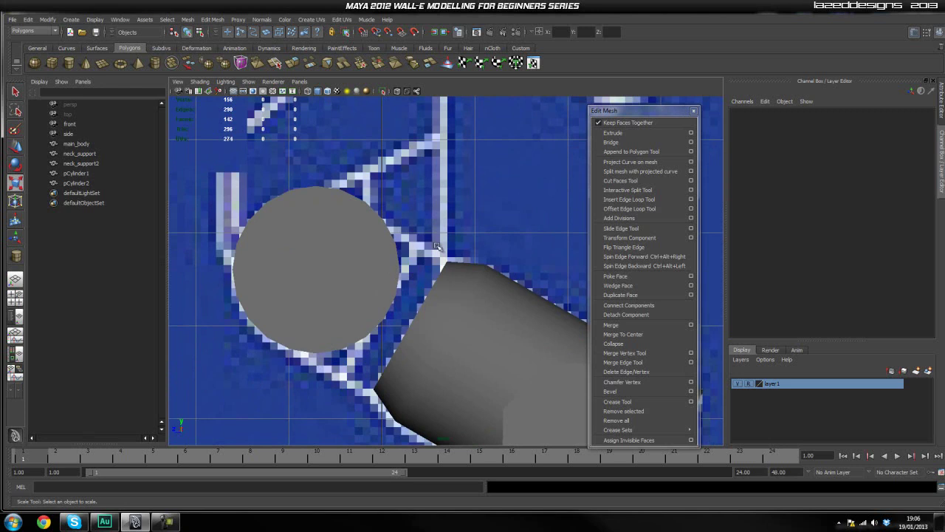
Rename the tilted lower neck cylinder as main_neck.
scroll(436, 251, "up", 1)
middle_click_drag(436, 253, 452, 294, "alt")
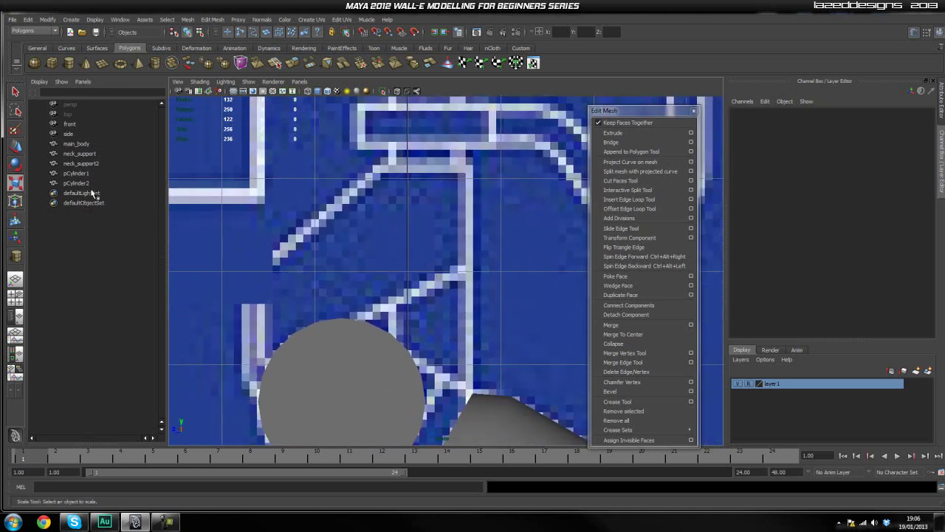
left_click(76, 173)
middle_click_drag(273, 224, 210, 135, "alt")
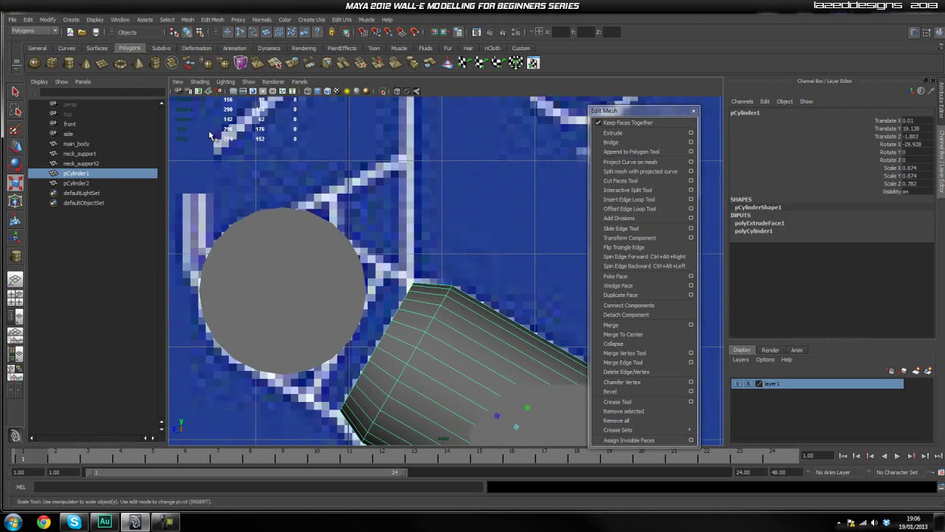
double_click(90, 173)
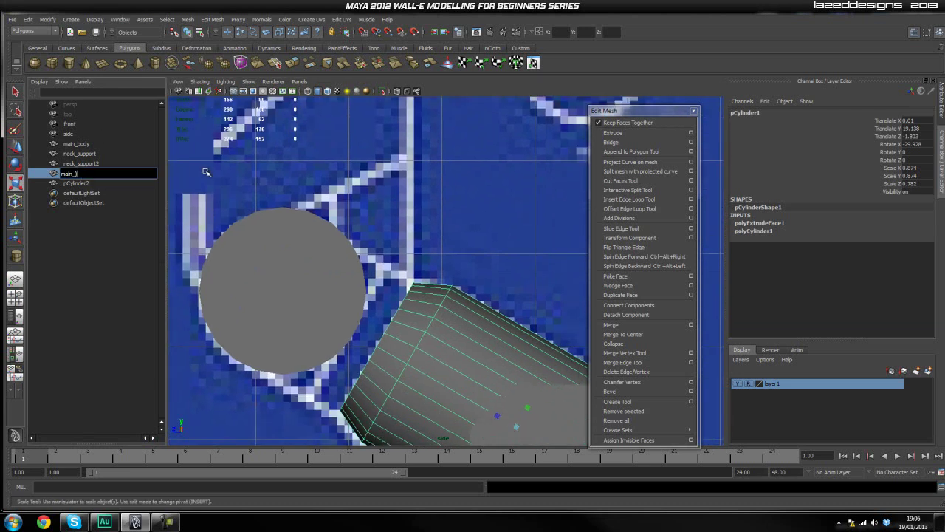
type("main_neck")
key("Return")
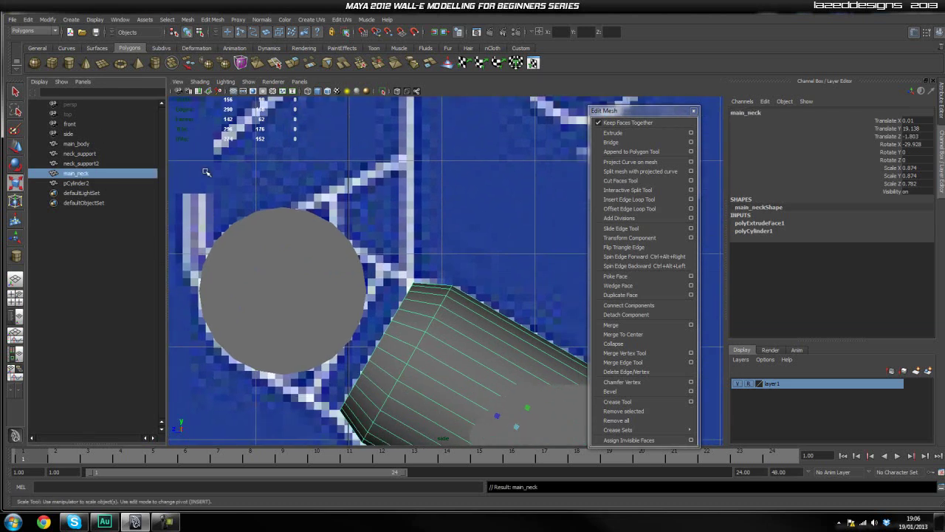
Rename the round joint cylinder as main_neck_2_cylnder and deselect it.
left_click(77, 183)
double_click(77, 182)
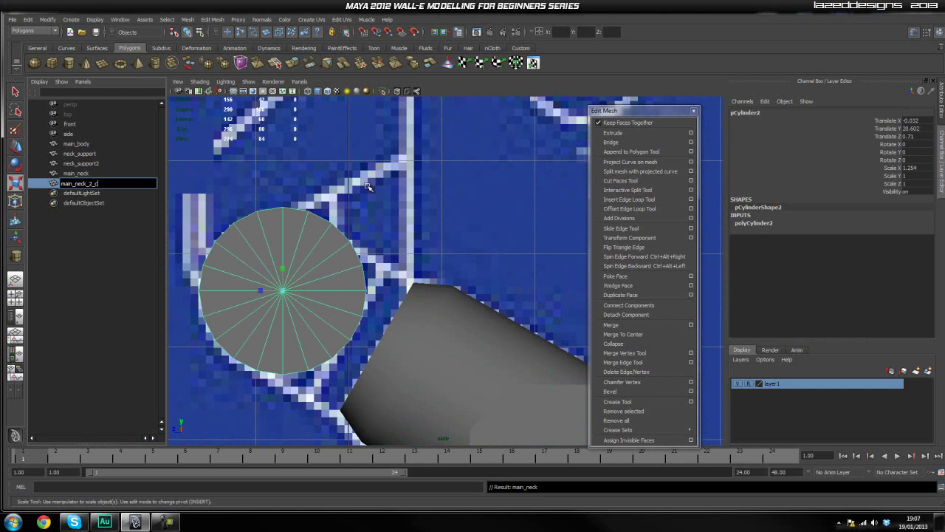
type("main_neck_2_cylinder")
key("Return")
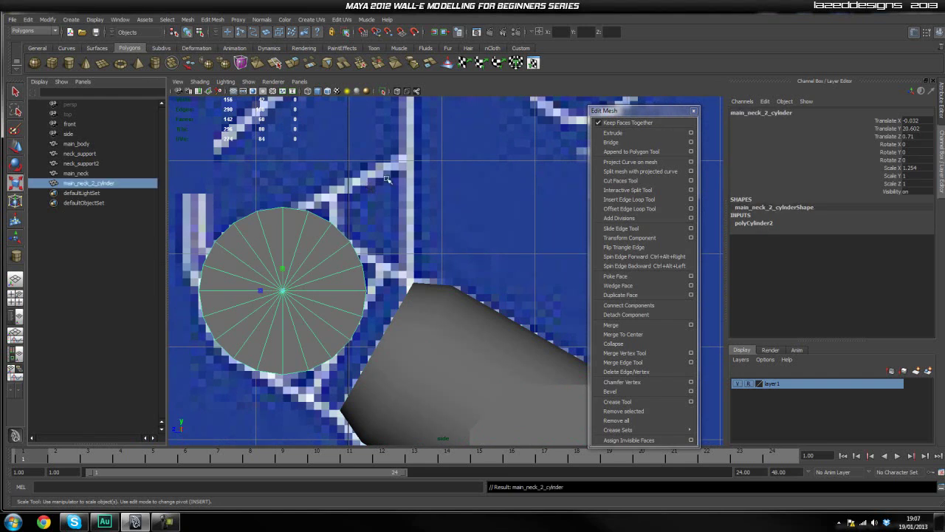
left_click(367, 186)
Create a polygon cube over the rear part of the upper neck housing in the side view and widen it to the front reference.
middle_click_drag(367, 186, 473, 278, "alt")
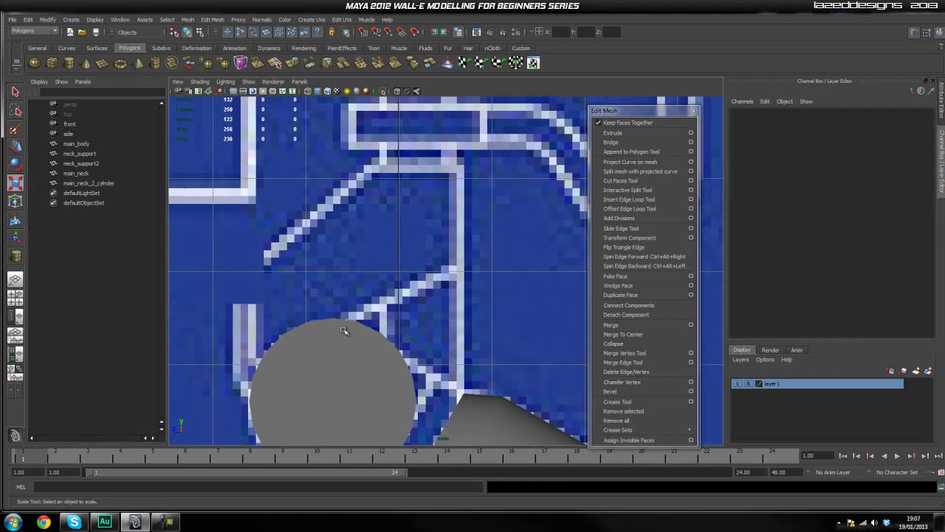
middle_click_drag(433, 226, 407, 280, "alt")
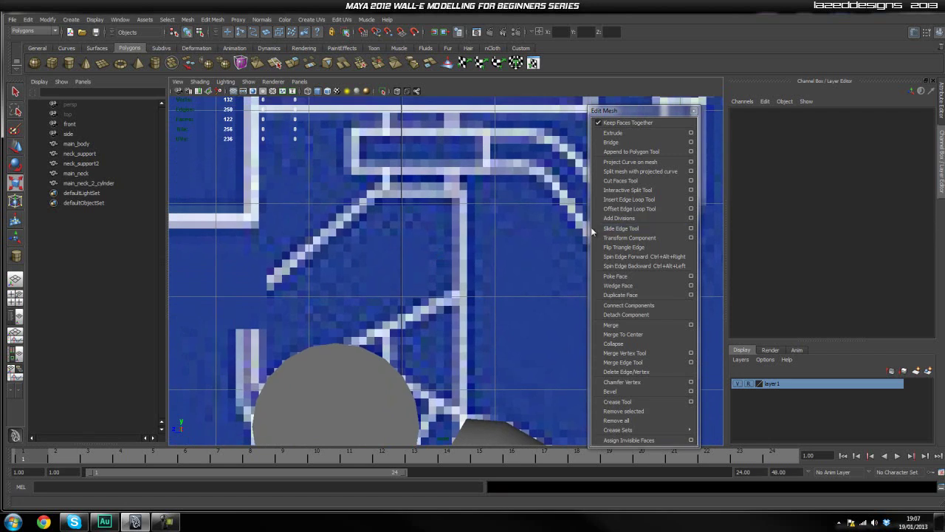
left_click(50, 64)
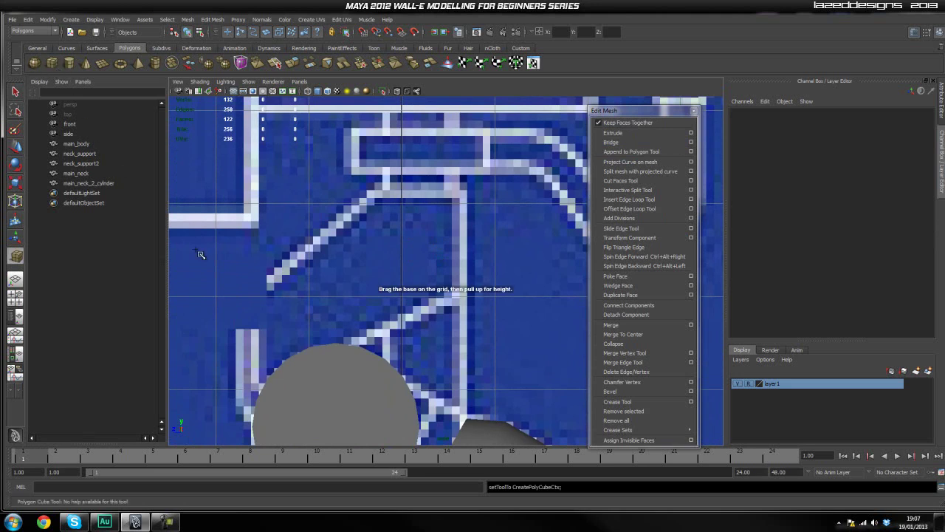
left_click_drag(370, 191, 469, 301)
key("space")
left_click_drag(422, 258, 431, 284)
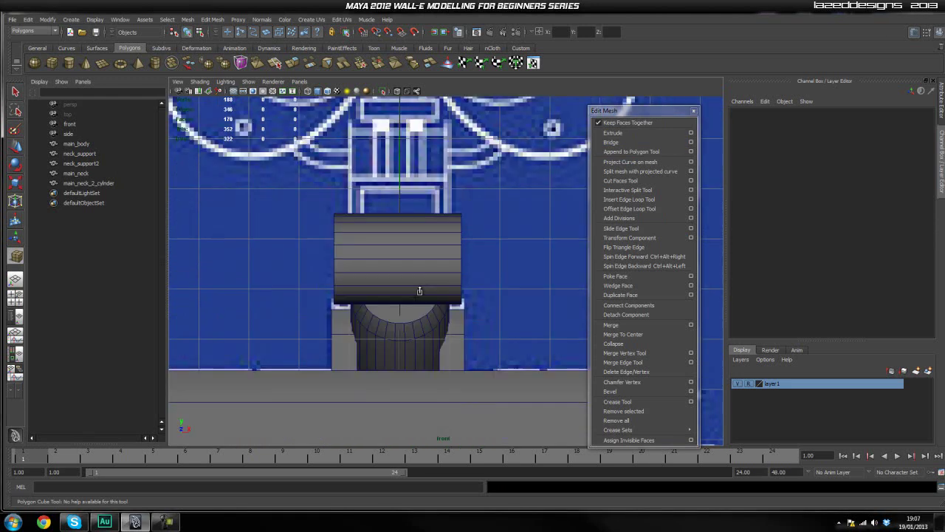
left_click_drag(390, 177, 418, 162)
left_click(458, 183)
key("r")
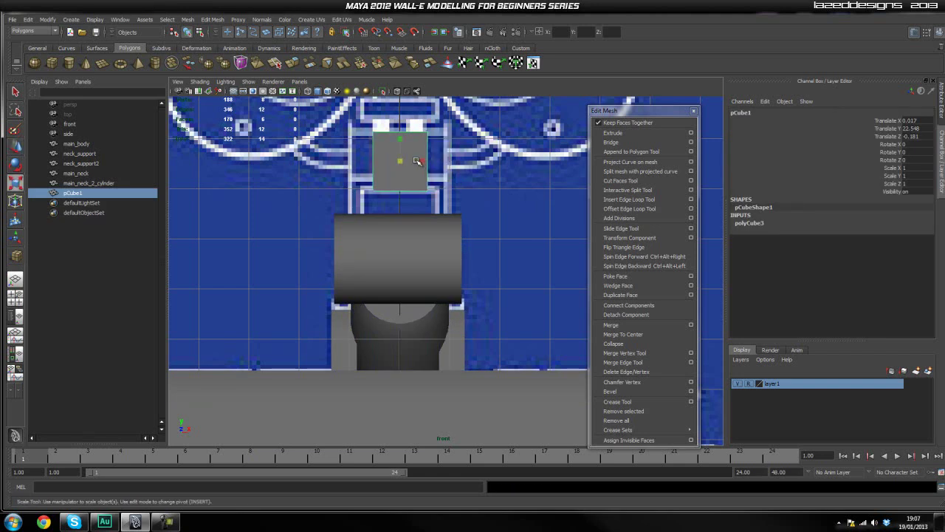
left_click_drag(422, 161, 462, 168)
key("w")
Move the cube's lower front vertices down so its underside follows the sloping line in the side reference.
key("space")
middle_click_drag(445, 266, 448, 238, "alt")
scroll(448, 238, "up", 3)
right_click_drag(368, 250, 329, 252)
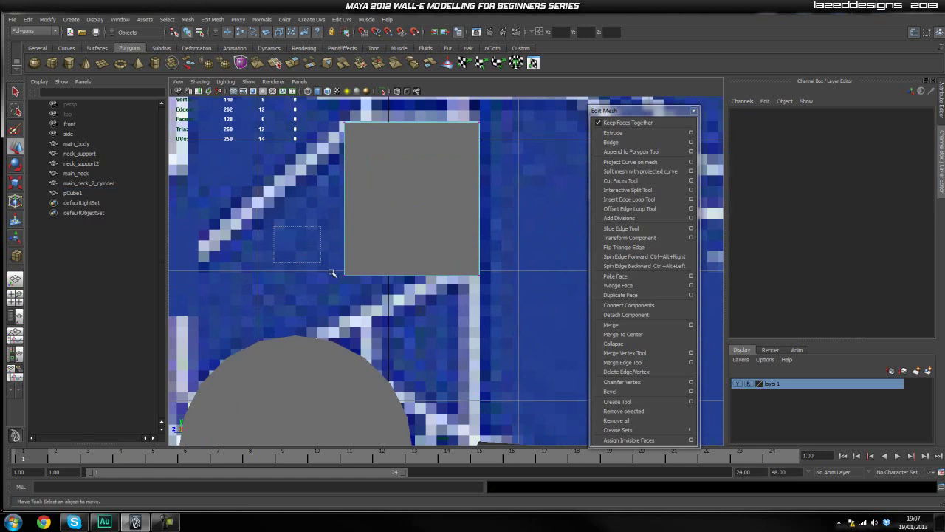
left_click_drag(343, 258, 344, 313)
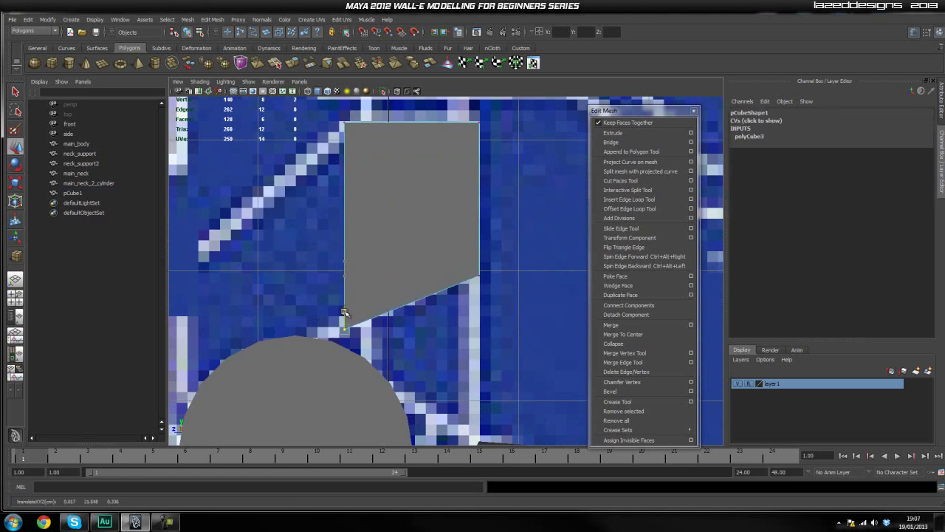
Extrude the cube's front face twice, moving each new section forward and down over the round joint in the side view.
key("space")
left_click_drag(342, 253, 384, 258)
right_click_drag(389, 178, 390, 199)
left_click(395, 185)
key("space")
left_click_drag(395, 185, 413, 190)
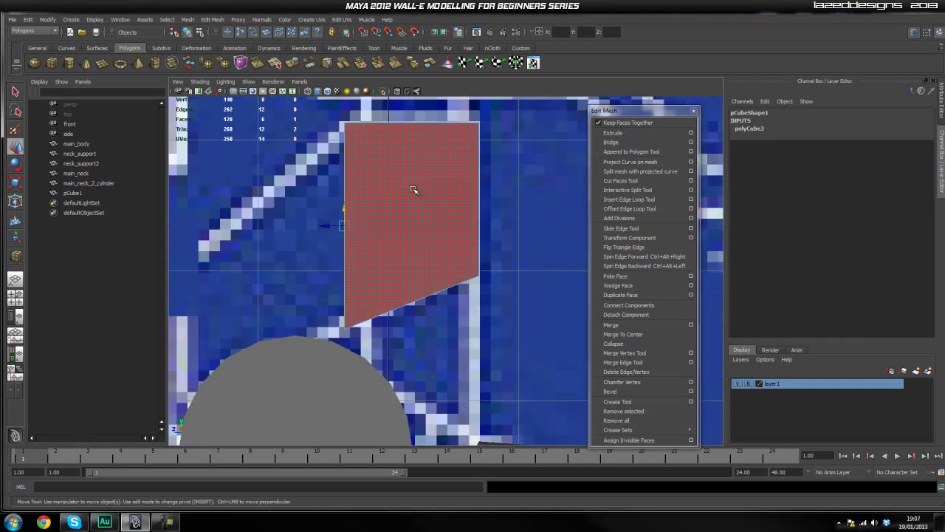
left_click(613, 133)
left_click_drag(334, 231, 226, 288)
middle_click_drag(329, 296, 445, 263, "alt")
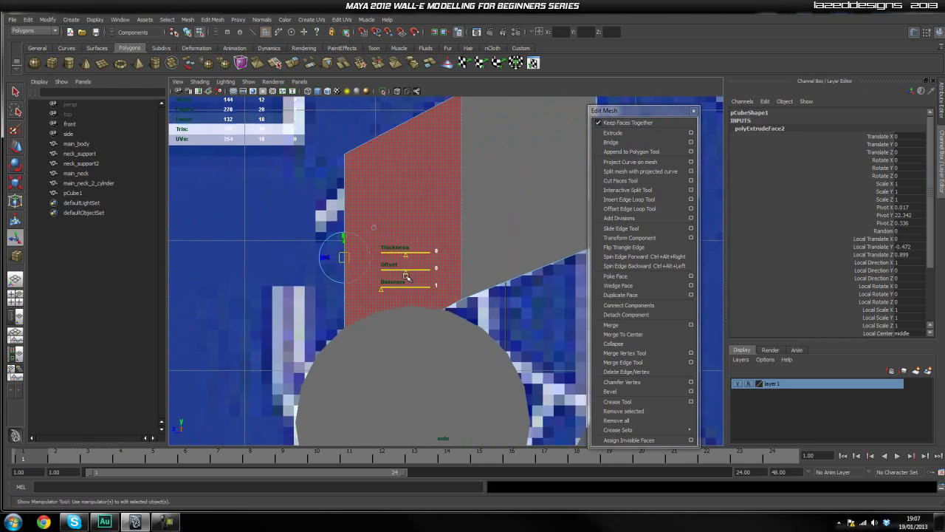
left_click_drag(344, 258, 271, 309)
key("ctrl+e")
middle_click_drag(401, 215, 394, 244, "alt")
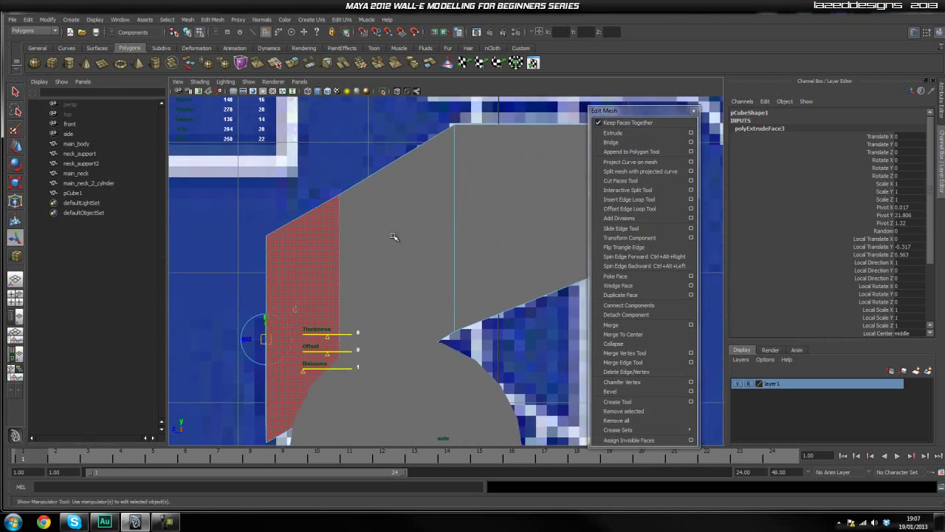
Turn on X-ray shading and lower the upper vertices of both extruded sections to the slanted outline in the side reference.
left_click(399, 91)
left_click(335, 156)
right_click_drag(411, 215, 373, 214)
left_click_drag(300, 159, 347, 222)
key("w")
left_click_drag(337, 174, 342, 201)
left_click(298, 179)
left_click_drag(235, 206, 294, 282)
left_click_drag(263, 221, 265, 265)
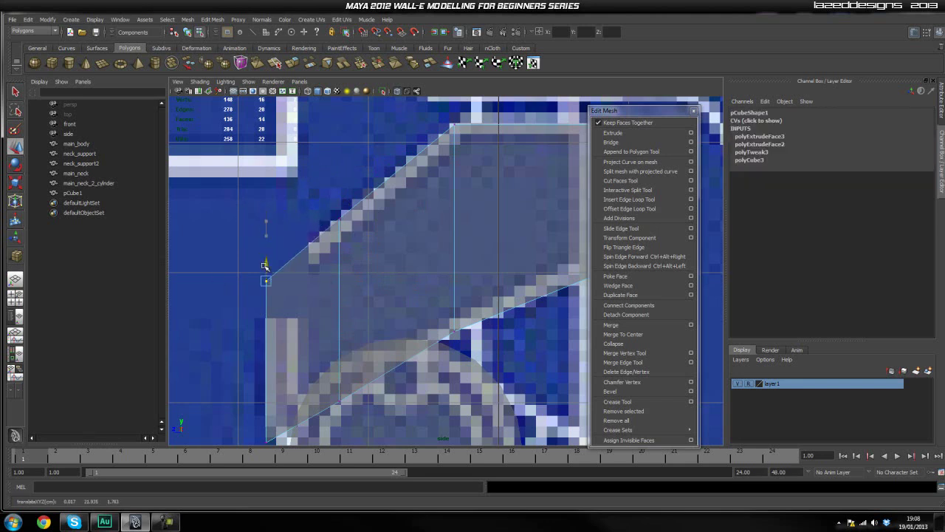
left_click(260, 250)
Examine the upper neck housing and the parts above it in the side reference, and view the neck from the top.
scroll(466, 258, "down", 12)
scroll(470, 253, "up", 4)
middle_click_drag(470, 249, 447, 271, "alt")
scroll(446, 271, "up", 5)
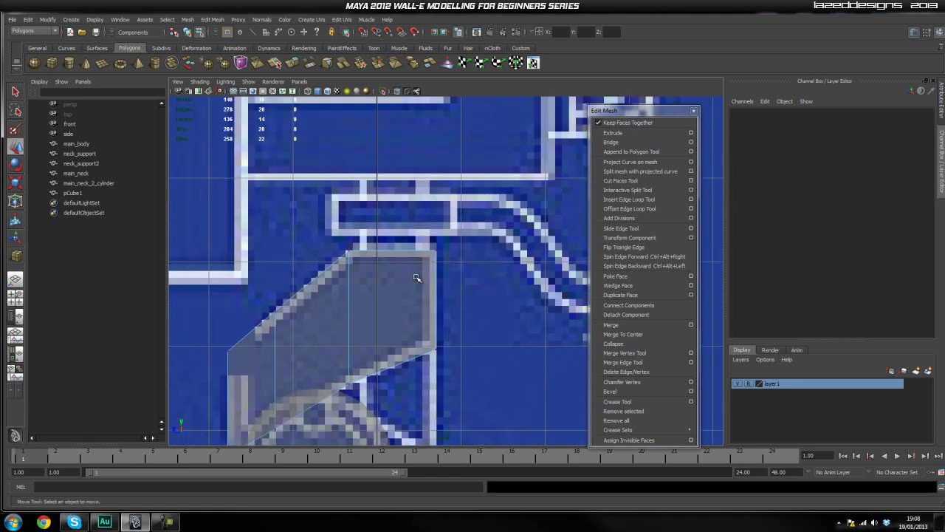
key("space")
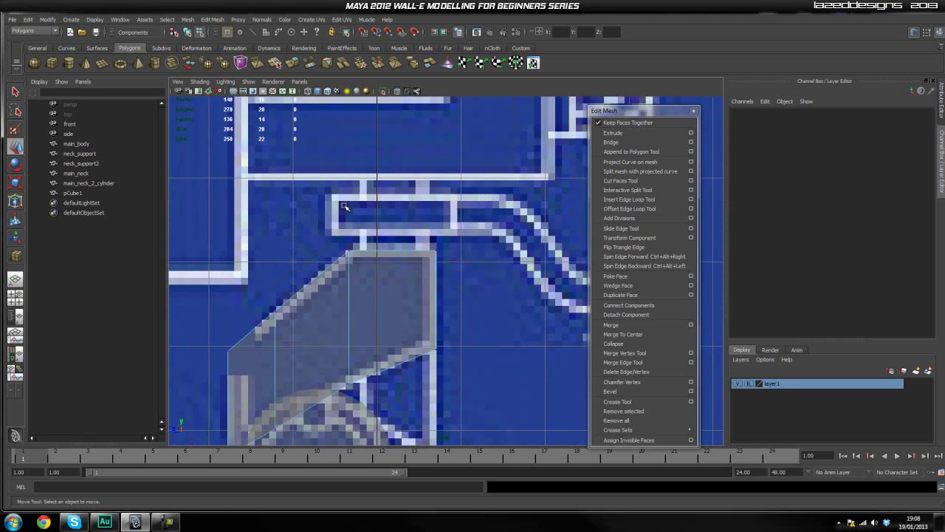
middle_click_drag(470, 201, 443, 156, "alt")
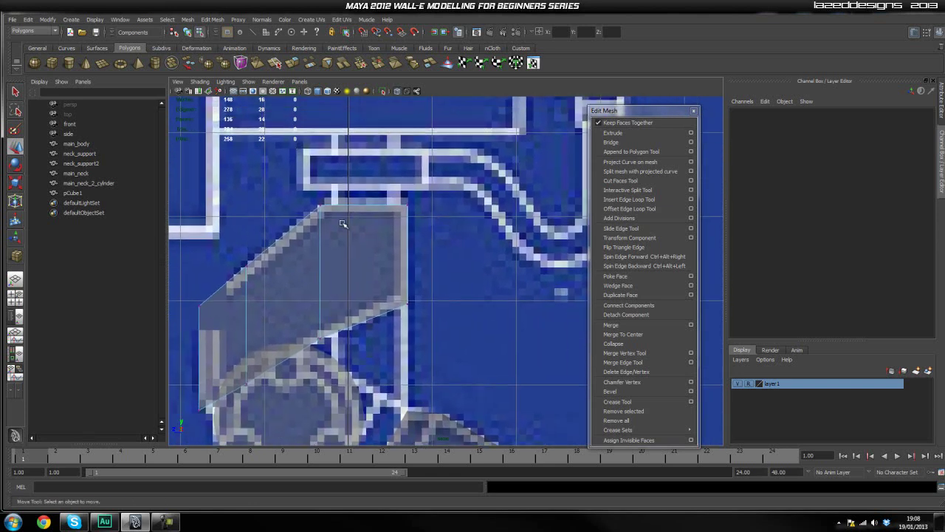
key("space")
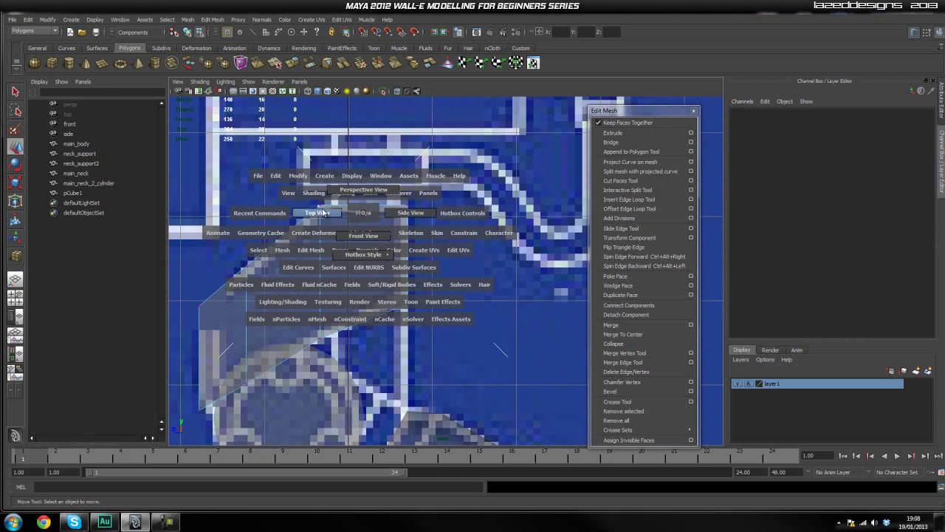
left_click(323, 212)
scroll(481, 251, "up", 5)
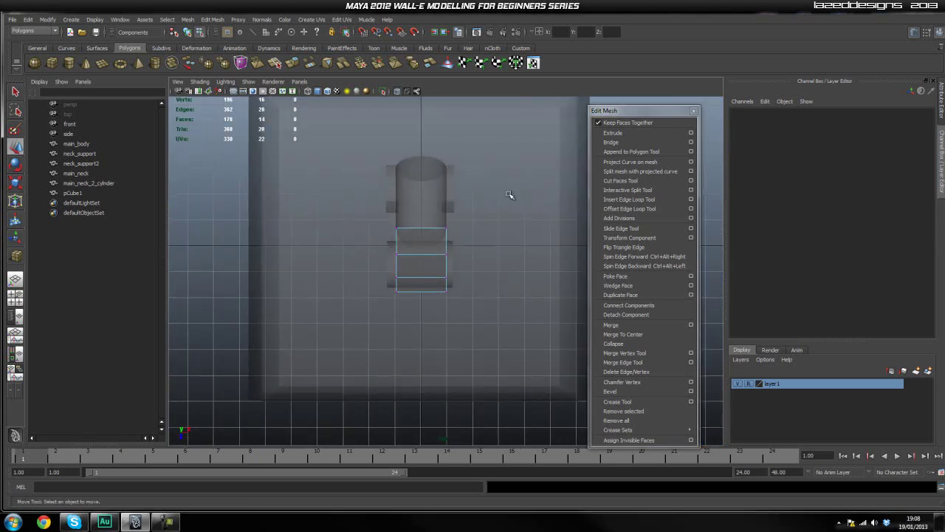
Draw a flat polygon cylinder about 0.52 in radius and 0.27 high over the neck in the top view.
left_click(69, 63)
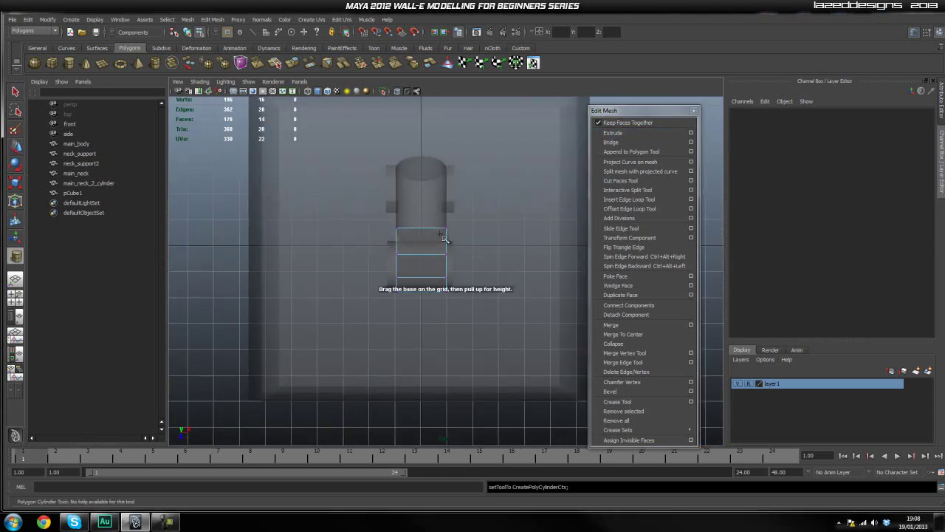
left_click(424, 179)
left_click_drag(431, 184, 464, 192)
Move the cylinder up and forward in the side view onto the flat collar above the upper neck housing.
key("space")
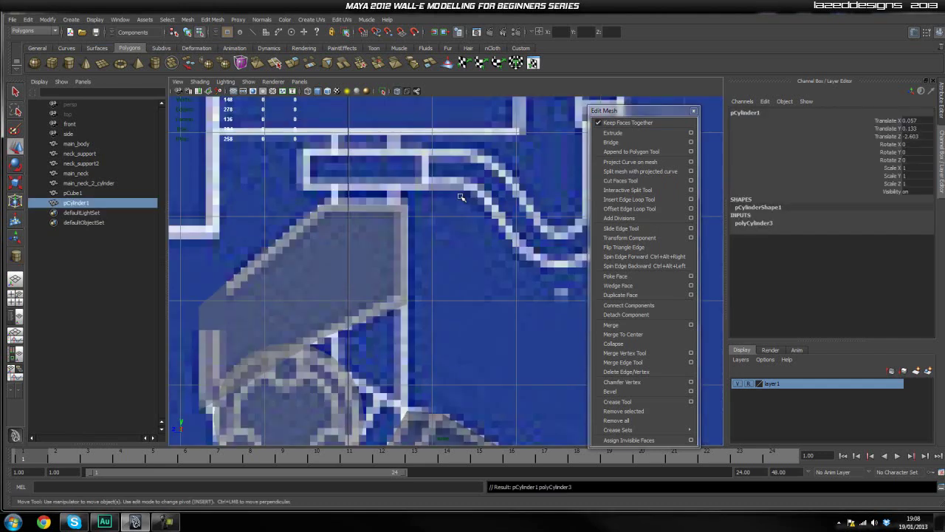
scroll(449, 286, "down", 10)
middle_click_drag(465, 298, 432, 136, "alt")
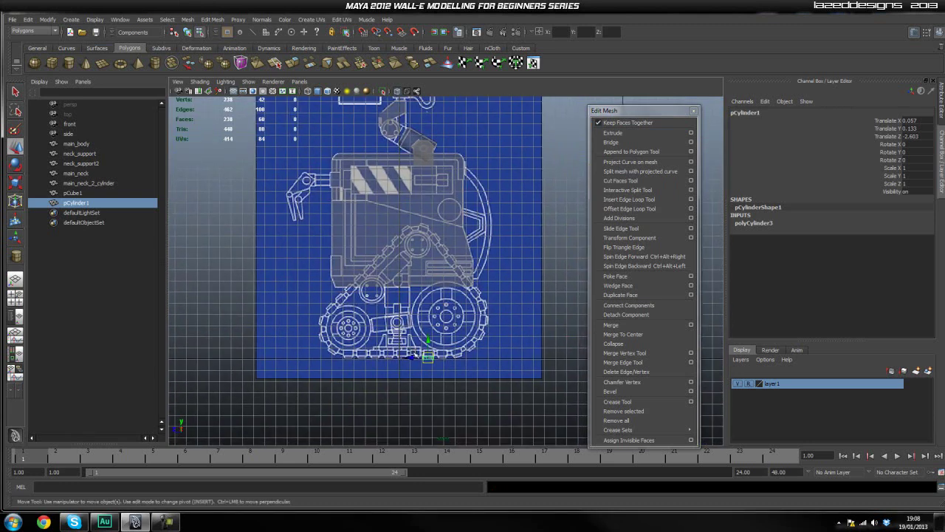
left_click_drag(429, 341, 429, 112)
scroll(429, 112, "up", 5)
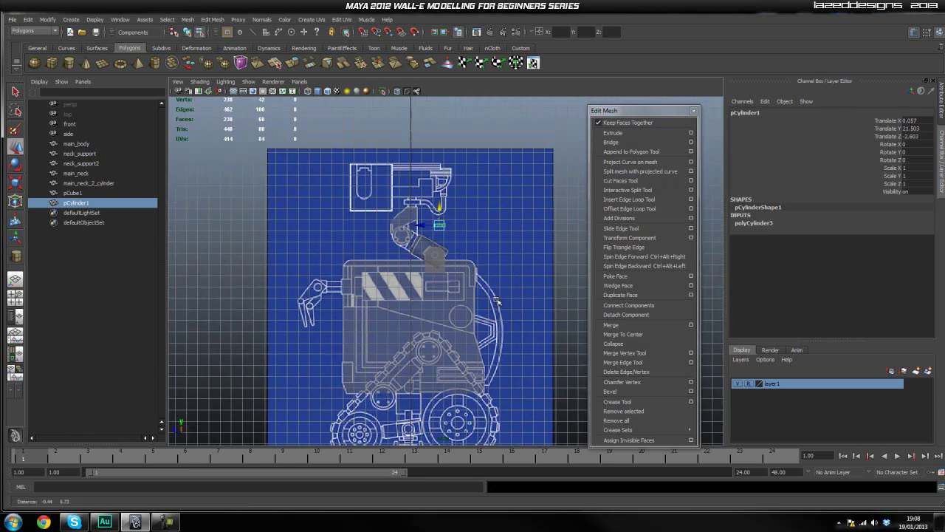
scroll(437, 159, "up", 4)
scroll(480, 284, "down", 5)
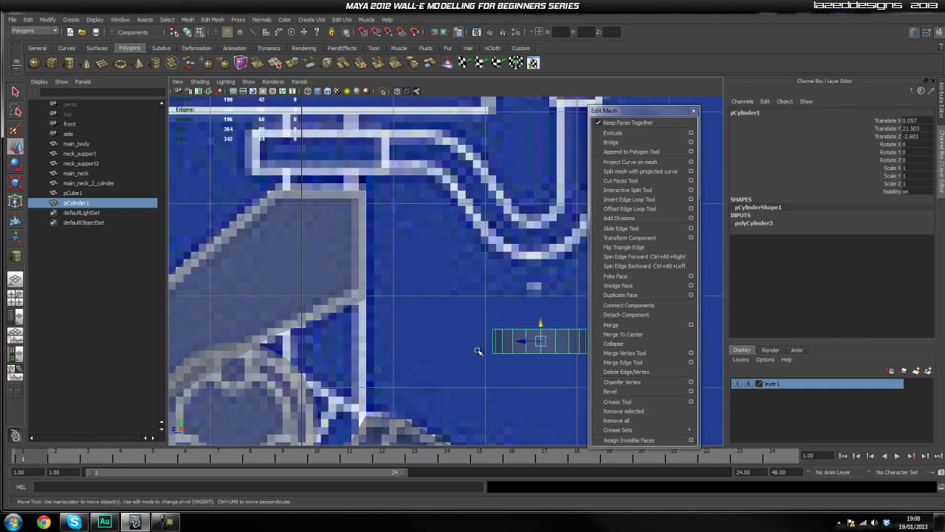
left_click_drag(491, 304, 407, 243)
Scale the cylinder to about 1.44, with about 1.59 in height, and align it with the collar outline.
scroll(392, 222, "up", 3)
key("r")
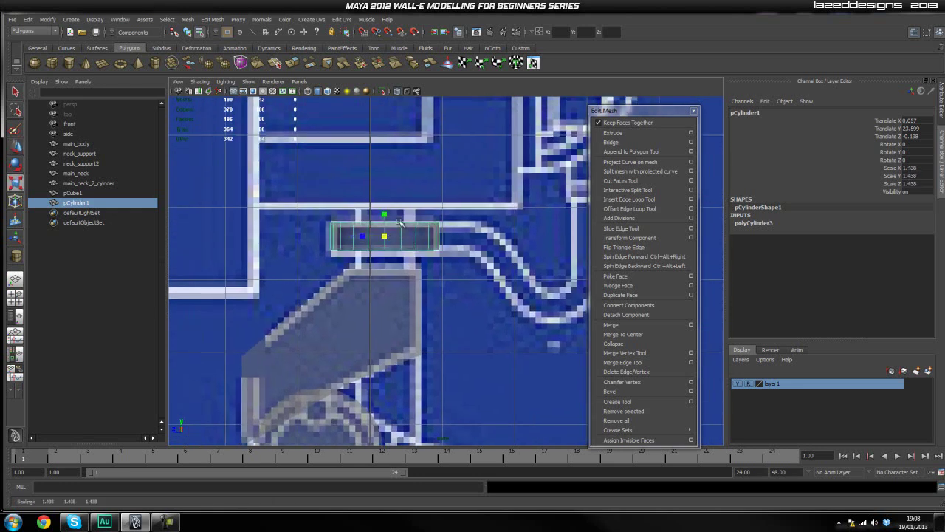
left_click_drag(385, 218, 384, 219)
key("w")
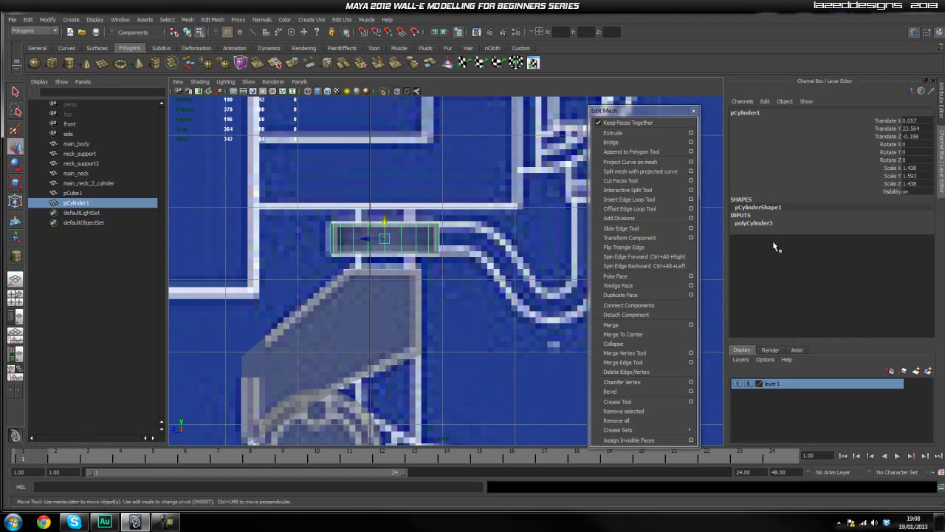
Set the collar cylinder's cap subdivisions to 0 and its axis subdivisions to 30.
left_click(763, 224)
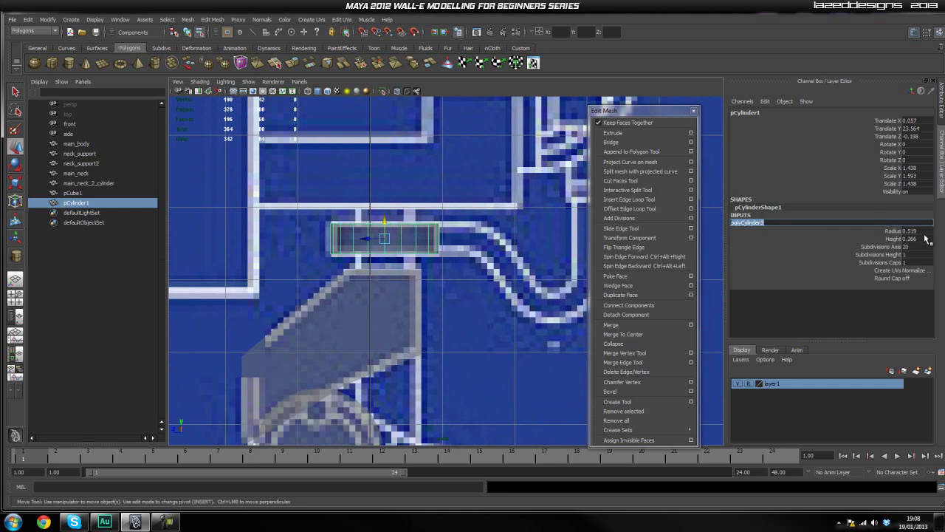
left_click(913, 261)
type("0")
key("Return")
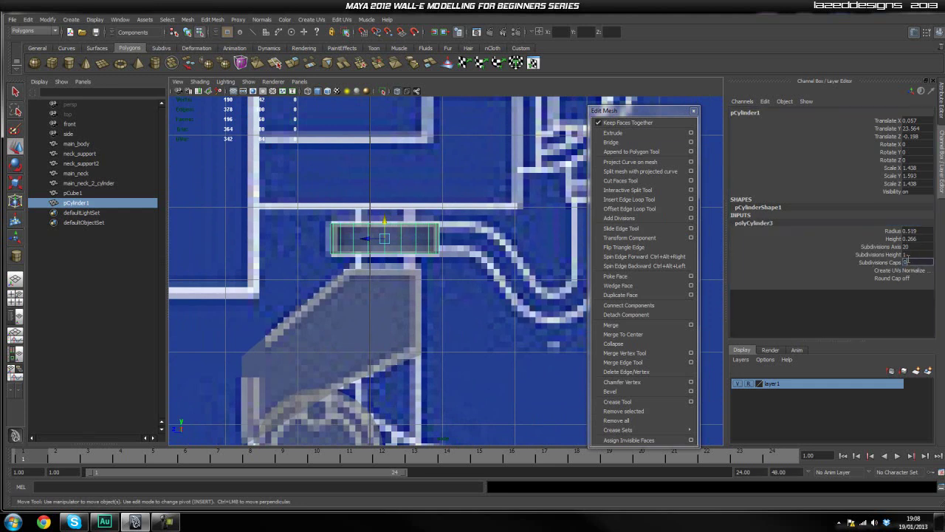
left_click(910, 245)
type("30")
key("Return")
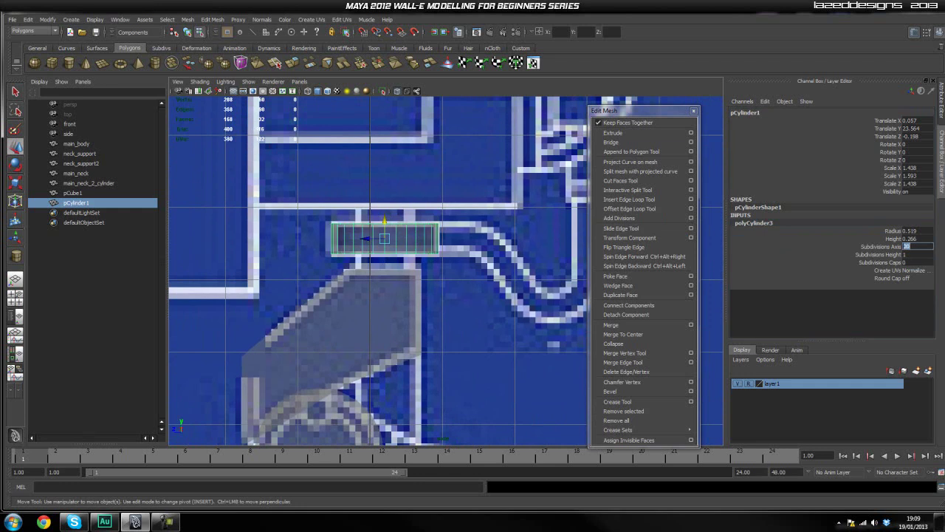
left_click(511, 218)
Duplicate the collar cylinder and scale the copy to about 0.83 wide and 5.47 high as a stem through the collar.
scroll(390, 239, "up", 3)
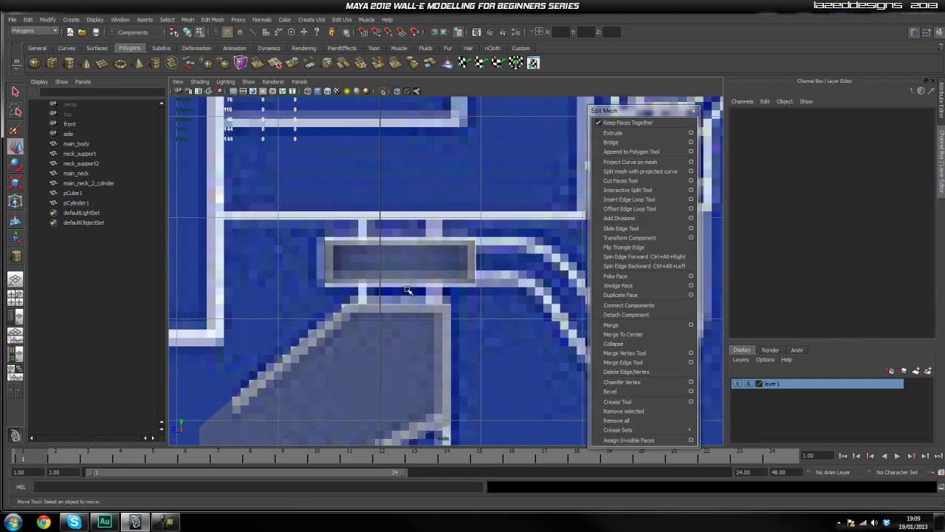
right_click_drag(432, 263, 479, 253)
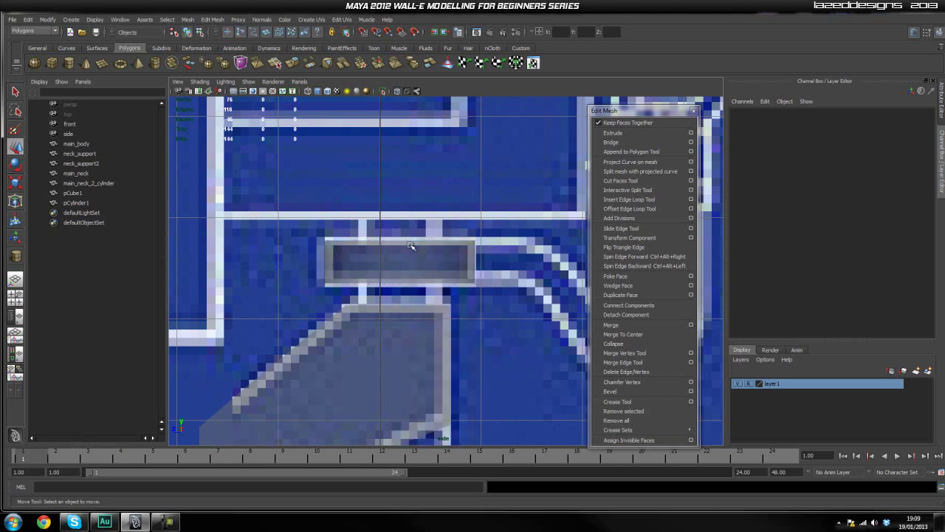
left_click(402, 245)
key("r")
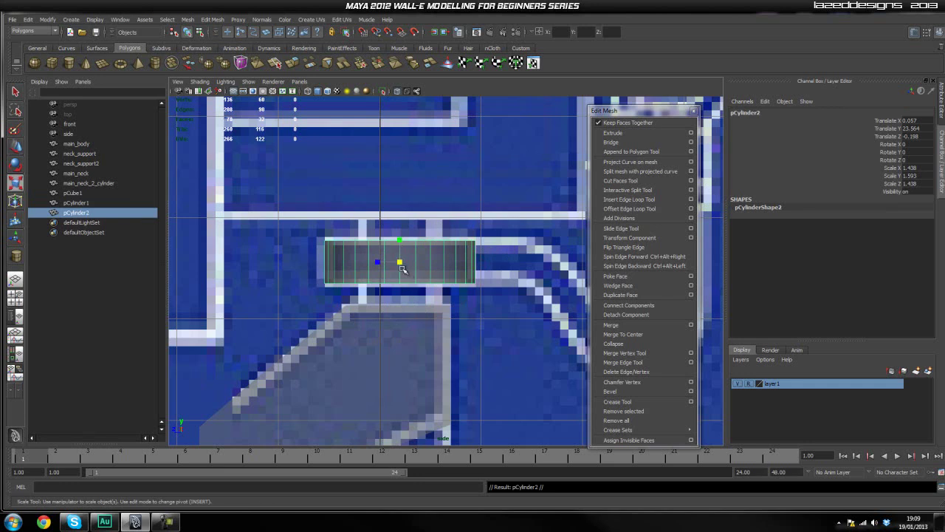
left_click_drag(399, 264, 352, 335)
left_click_drag(398, 243, 395, 126)
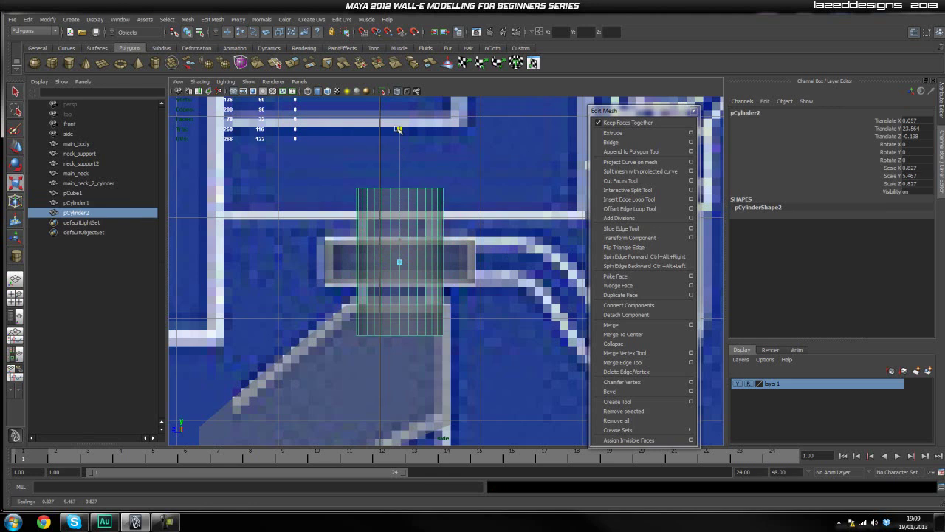
right_click_drag(427, 221, 459, 211)
left_click(500, 274)
Switch to the perspective view and turn off X-ray shading.
scroll(500, 274, "down", 8)
key("space")
left_click_drag(448, 292, 445, 268)
left_click_drag(446, 284, 428, 296, "alt")
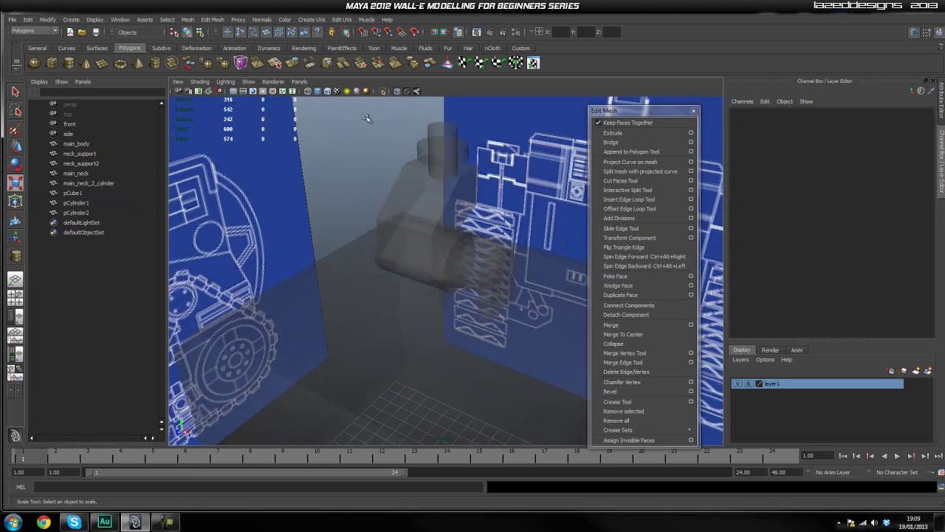
left_click(398, 91)
Examine the neck assembly and body from several angles in the perspective view.
scroll(459, 222, "down", 6)
mouse_move(511, 313)
left_mouse_down("alt")
mouse_move(512, 323)
mouse_move(423, 300)
mouse_move(458, 295)
mouse_move(490, 319)
left_mouse_up("alt")
scroll(468, 328, "up", 4)
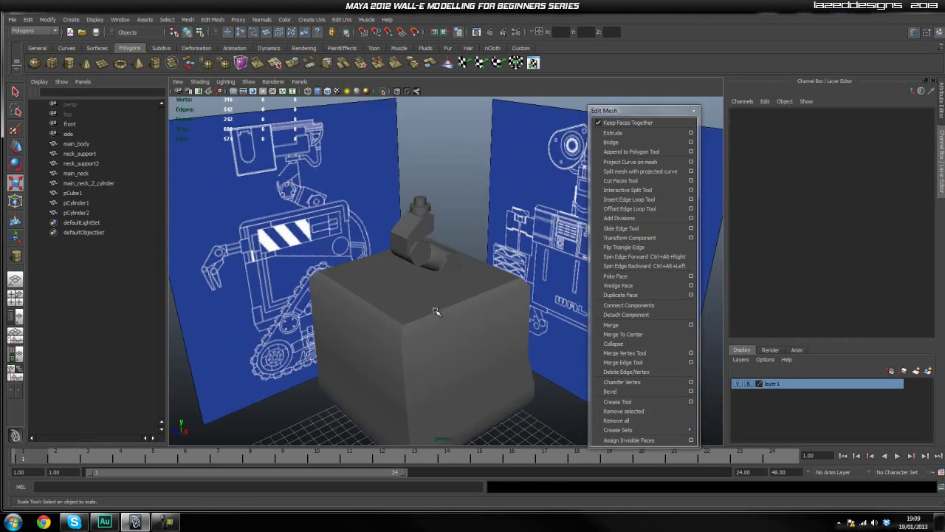
scroll(461, 289, "down", 3)
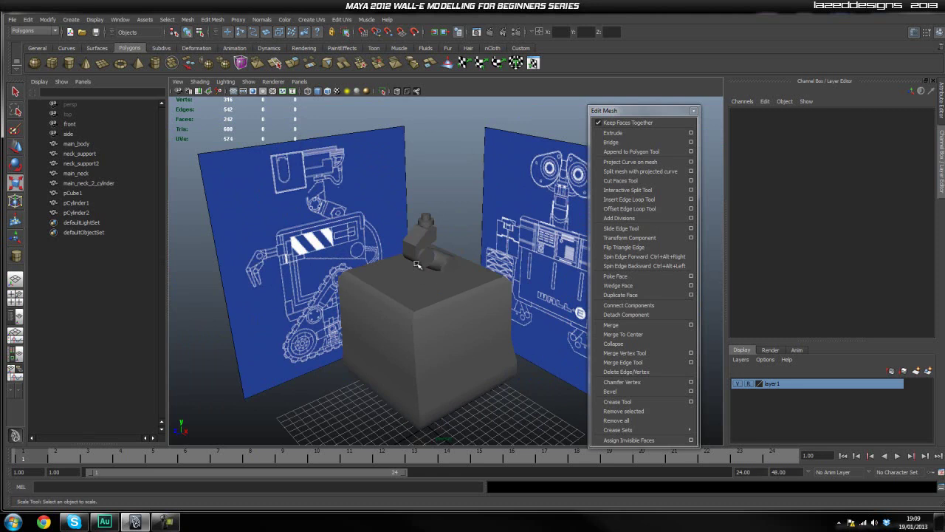
scroll(443, 221, "up", 6)
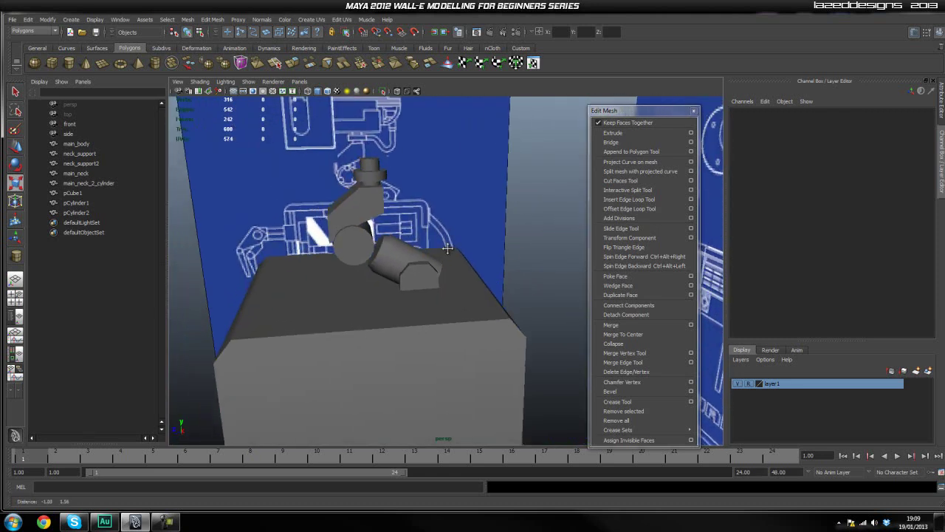
left_click_drag(373, 245, 403, 220, "alt")
scroll(454, 264, "up", 3)
middle_click_drag(455, 264, 468, 292, "alt")
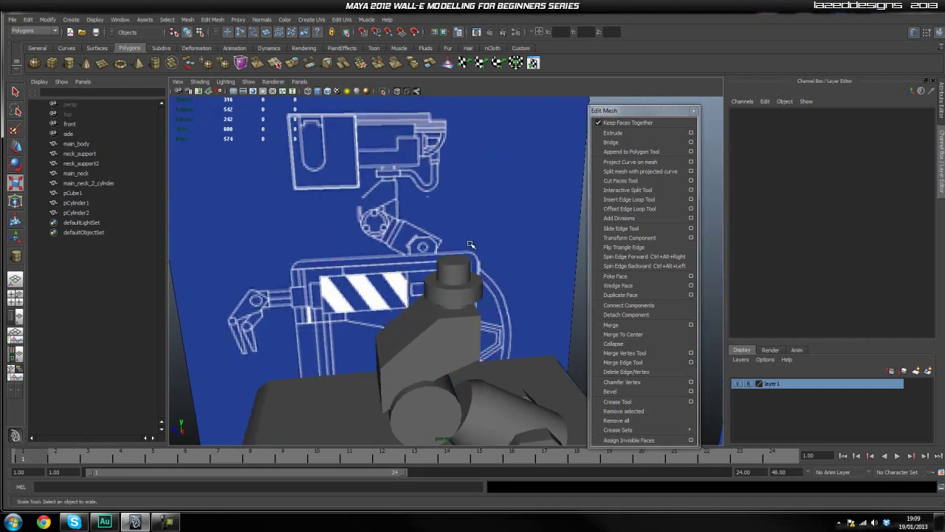
Compare the neck and body with the outlines of the side reference in the side view.
key("space")
left_click_drag(465, 284, 497, 276)
scroll(484, 244, "up", 3)
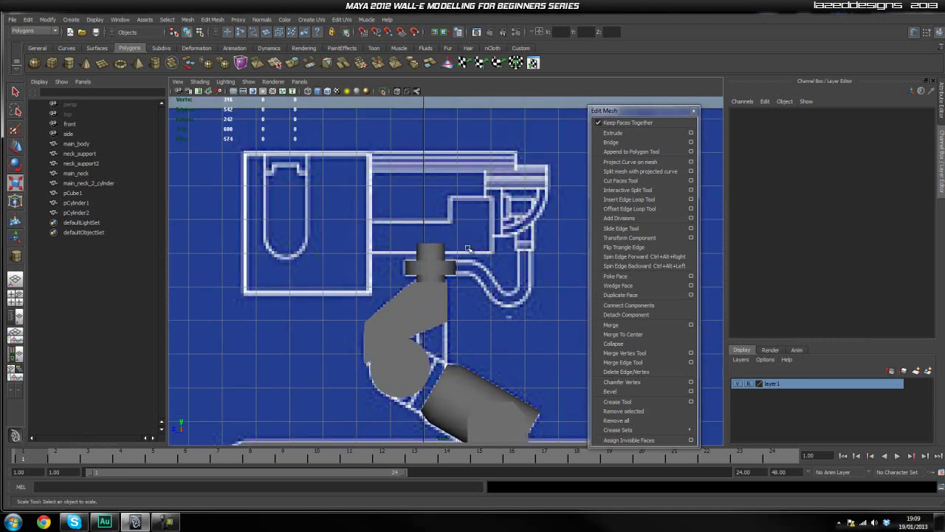
scroll(491, 299, "down", 2)
middle_click_drag(492, 302, 478, 198, "alt")
scroll(420, 302, "down", 5)
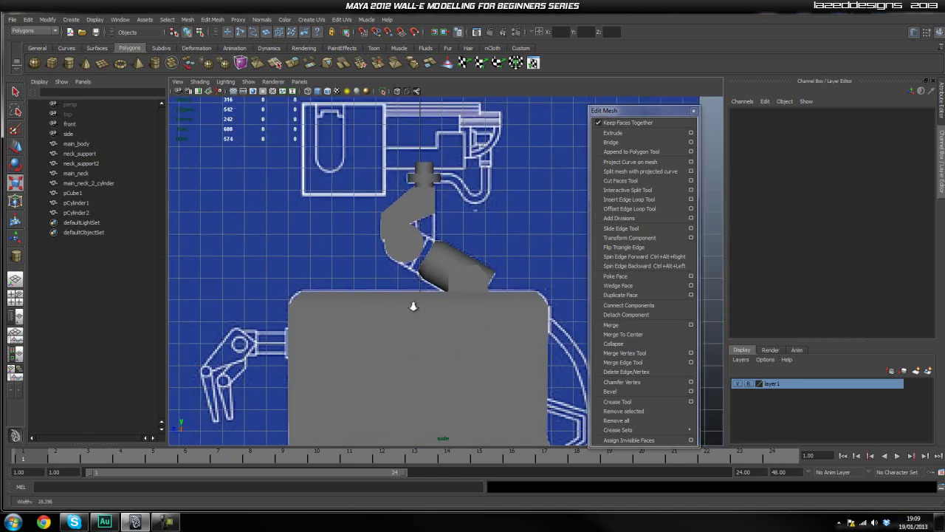
middle_click_drag(474, 352, 476, 311, "alt")
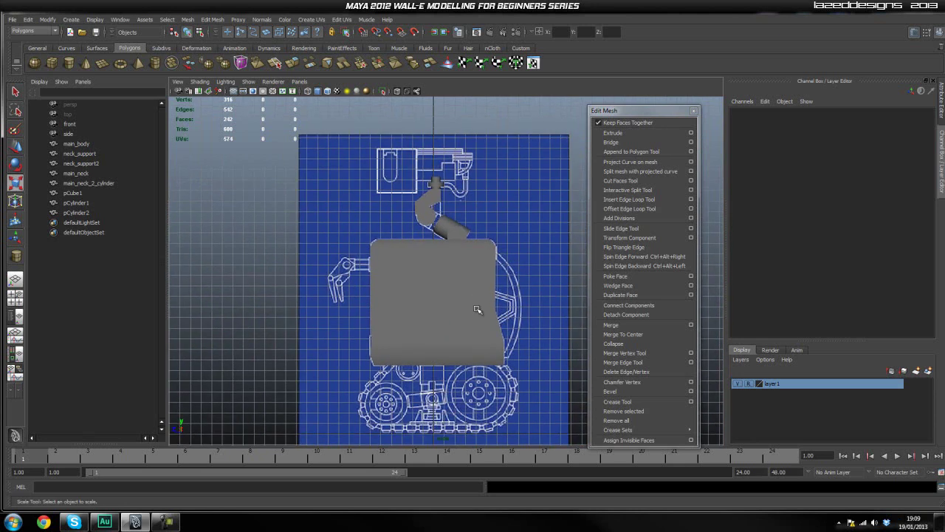
middle_click_drag(456, 234, 471, 218, "alt")
Rename the upper neck housing cube as main_neck_part3.
left_click(87, 202)
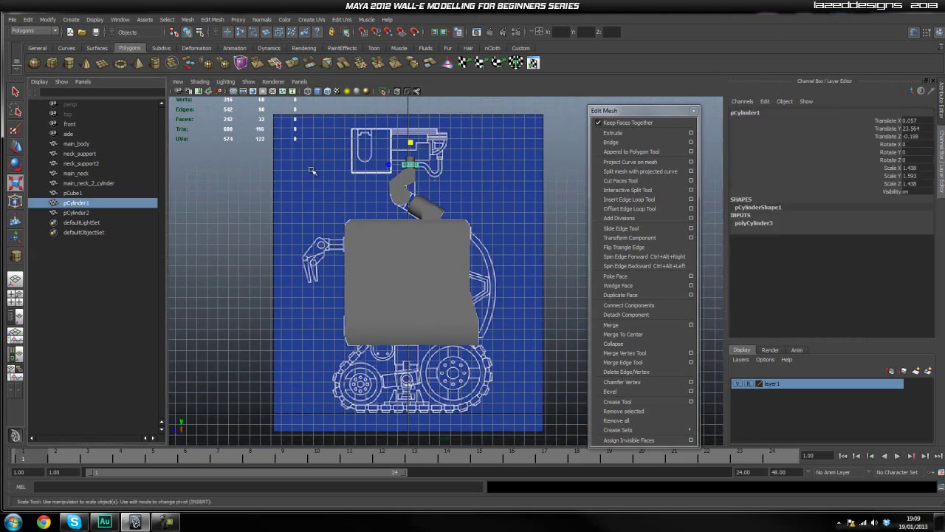
scroll(386, 157, "up", 5)
middle_click_drag(399, 220, 440, 387, "alt")
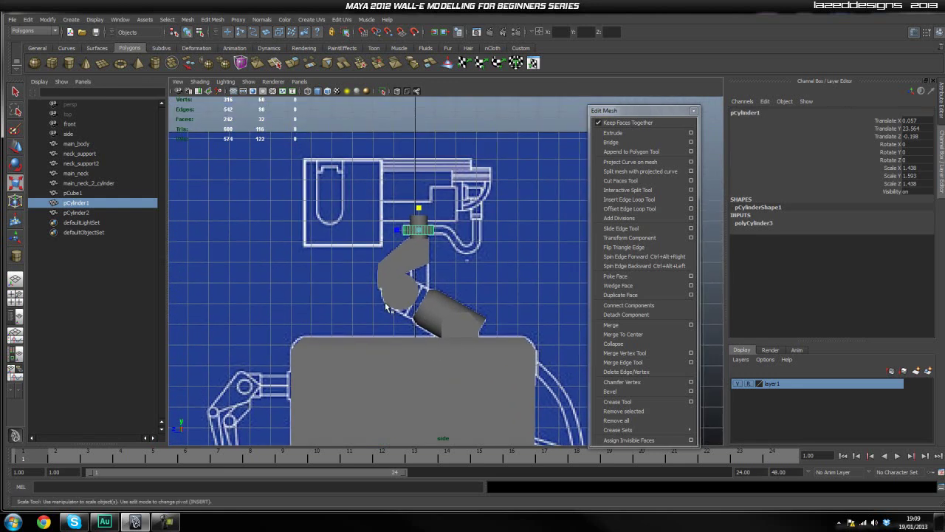
left_click(80, 194)
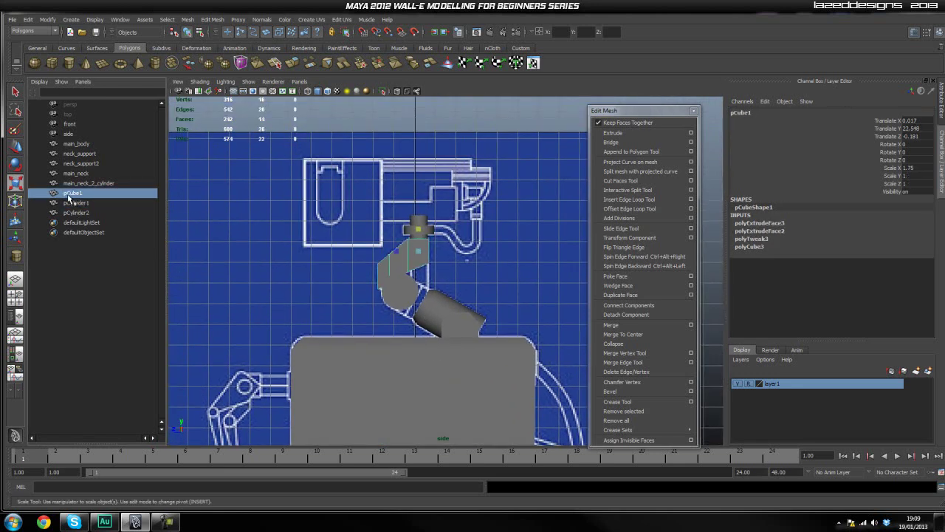
double_click(70, 194)
type("nec")
type("n")
type("_nec")
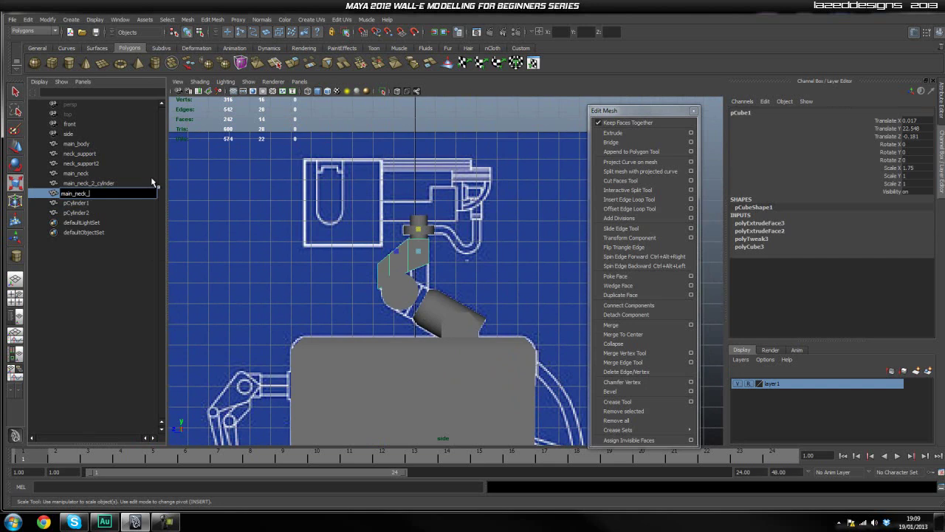
type("k_part3")
key("Return")
Rename the flat collar cylinder as nack_top_cylinder.
left_click(75, 205)
double_click(74, 209)
type("neck")
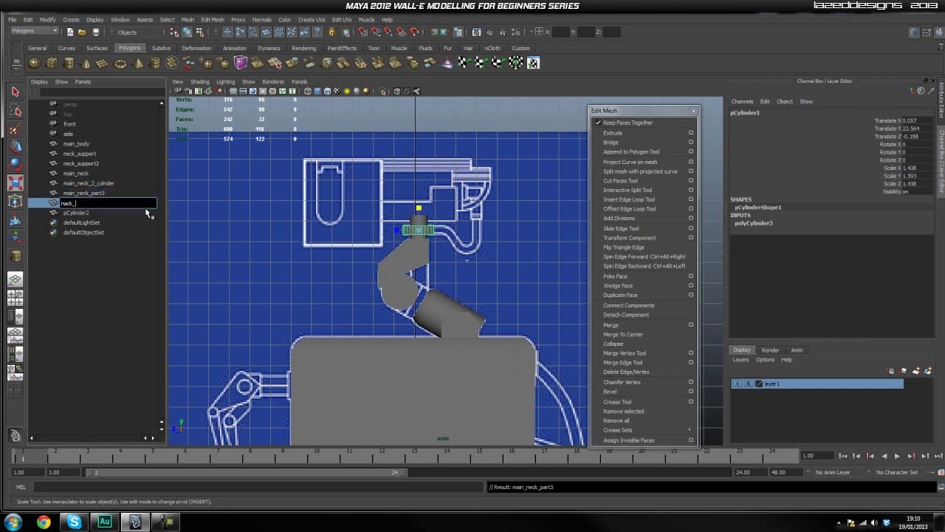
type("_top_cylinder")
key("Return")
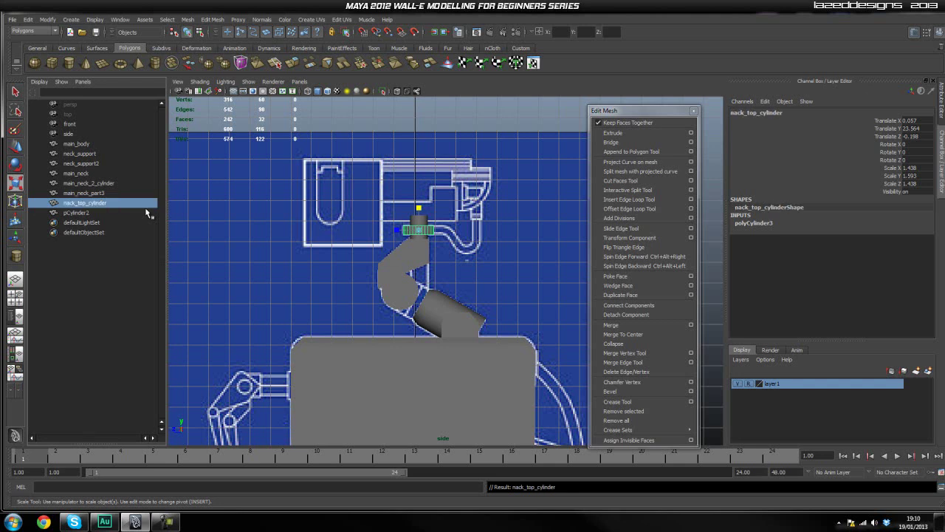
Rename the tall stem cylinder as neck_top_main_cylinder and clear the selection.
double_click(74, 212)
type("neck")
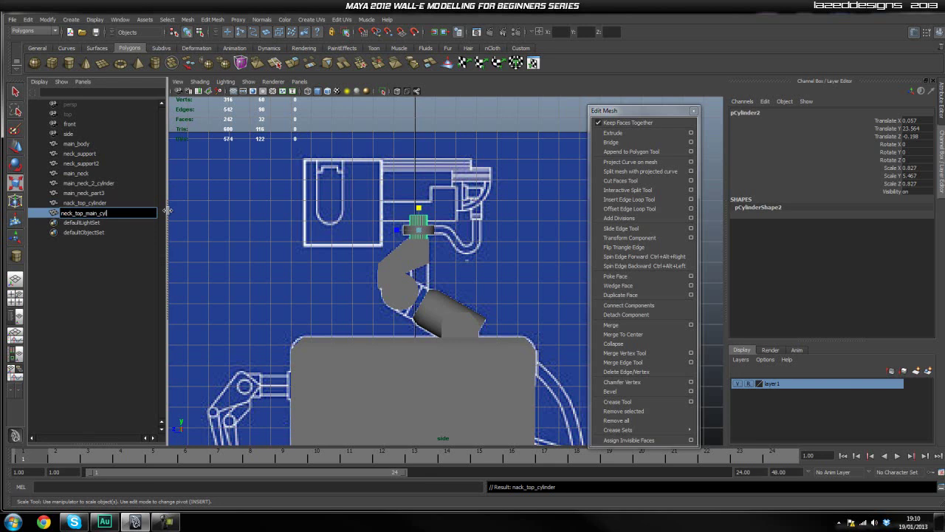
key("Return")
left_click(290, 230)
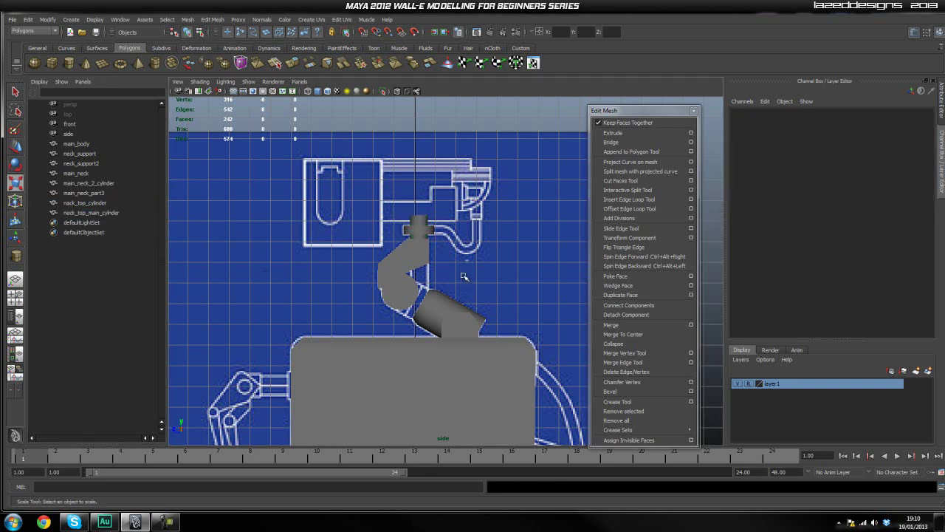
Return to the perspective view and examine the finished neck against the head in the side reference.
key("space")
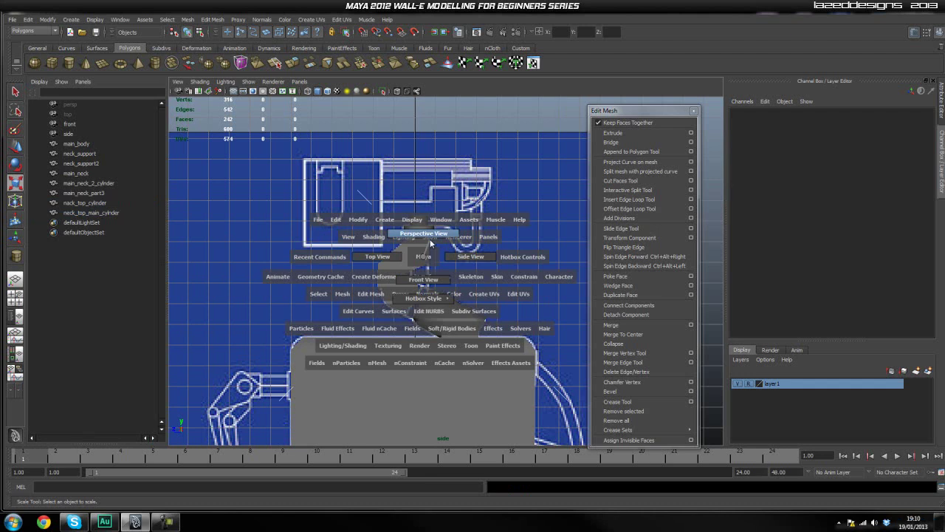
left_click(430, 239)
left_click_drag(437, 161, 481, 261, "alt")
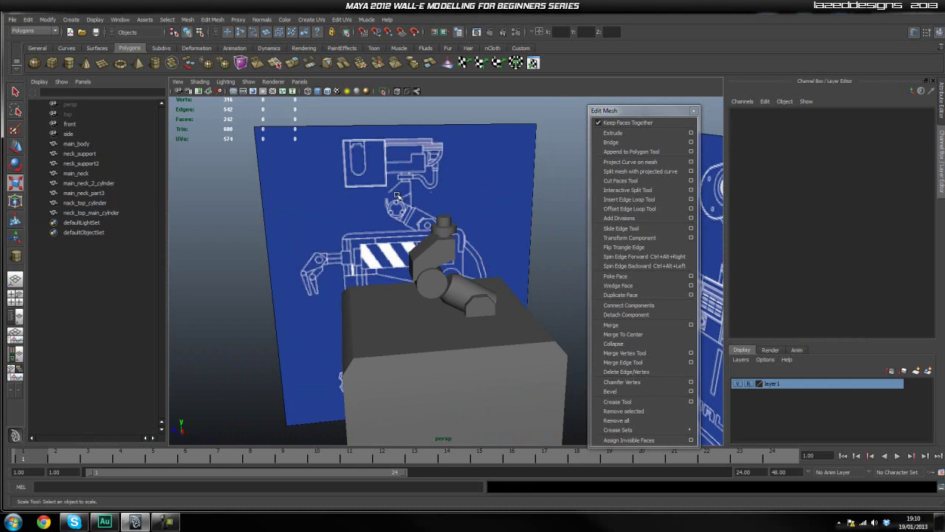
scroll(439, 288, "down", 5)
middle_click_drag(463, 332, 465, 305, "alt")
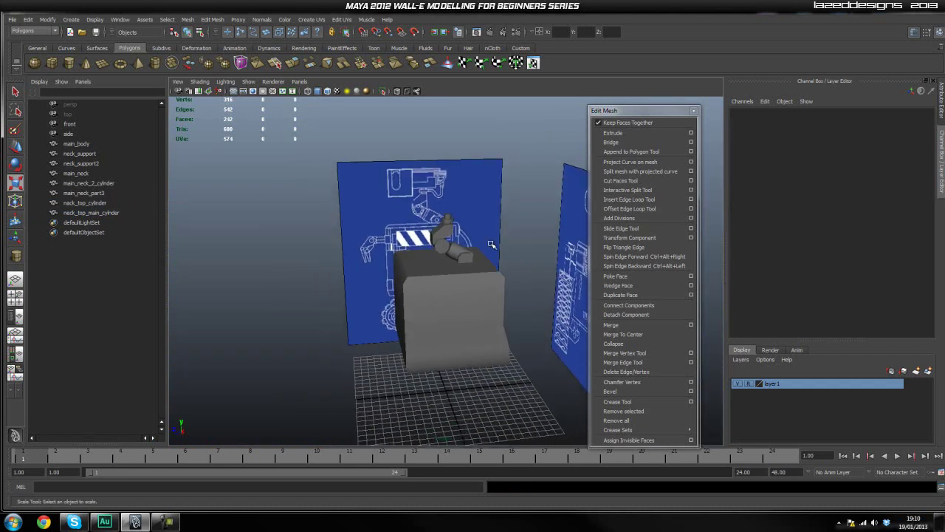
right_click_drag(476, 272, 479, 351, "alt")
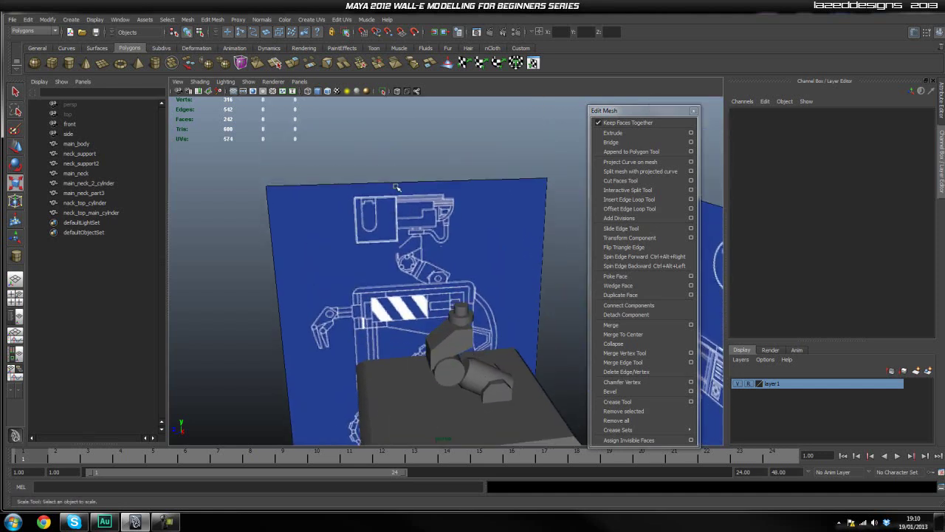